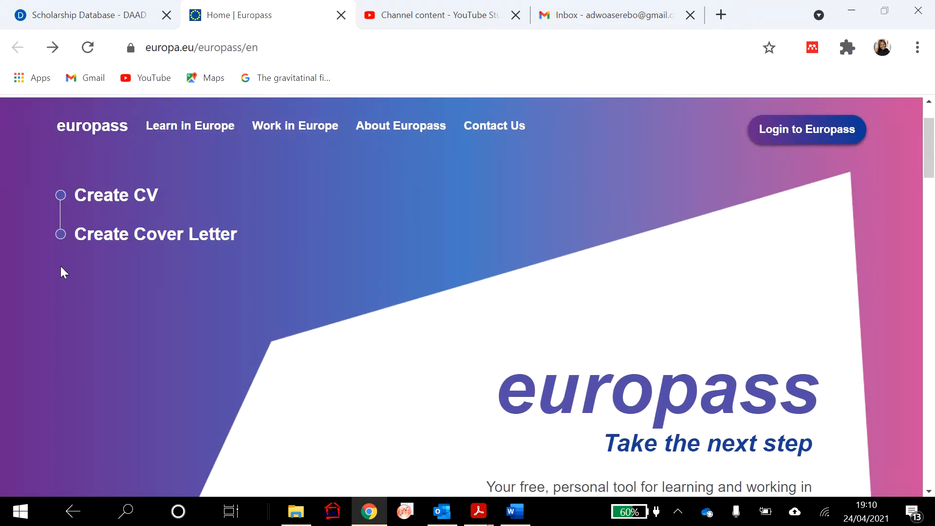
- Begin a fresh CV from scratch, continuing without creating a Europass profile
{"action": "left_click", "coordinate": [124, 205]}
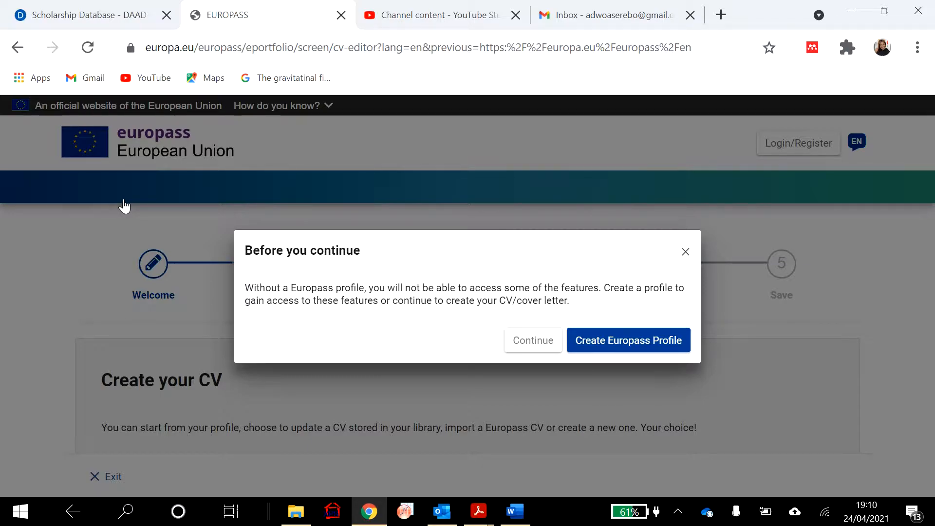
{"action": "left_click", "coordinate": [524, 352]}
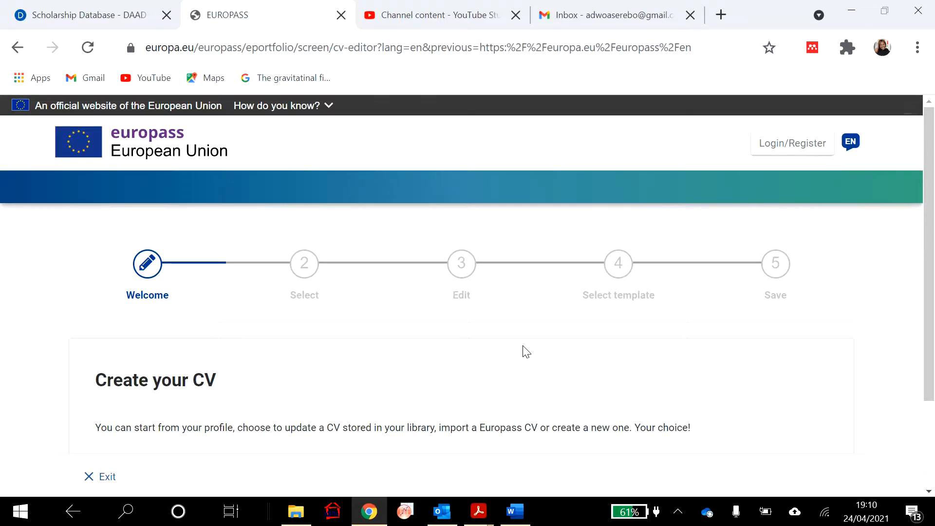
{"action": "scroll", "coordinate": [526, 350], "scroll_direction": "down", "scroll_amount": 3}
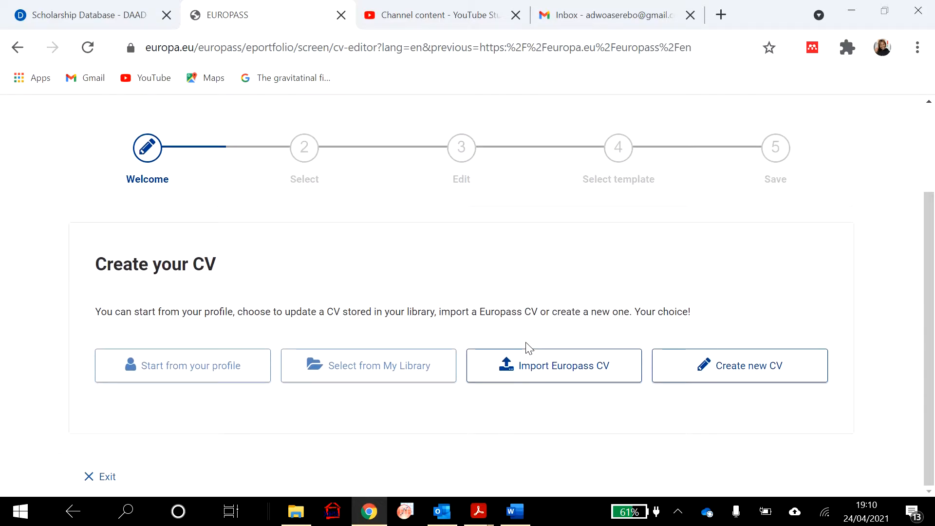
{"action": "left_click", "coordinate": [712, 378]}
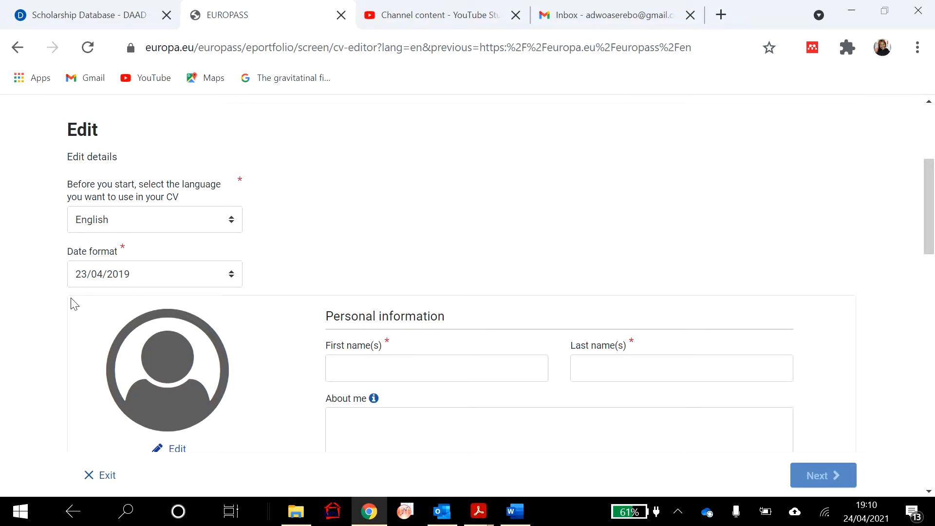
- Set the CV date format to 23 Apr 2019
{"action": "left_click", "coordinate": [230, 279]}
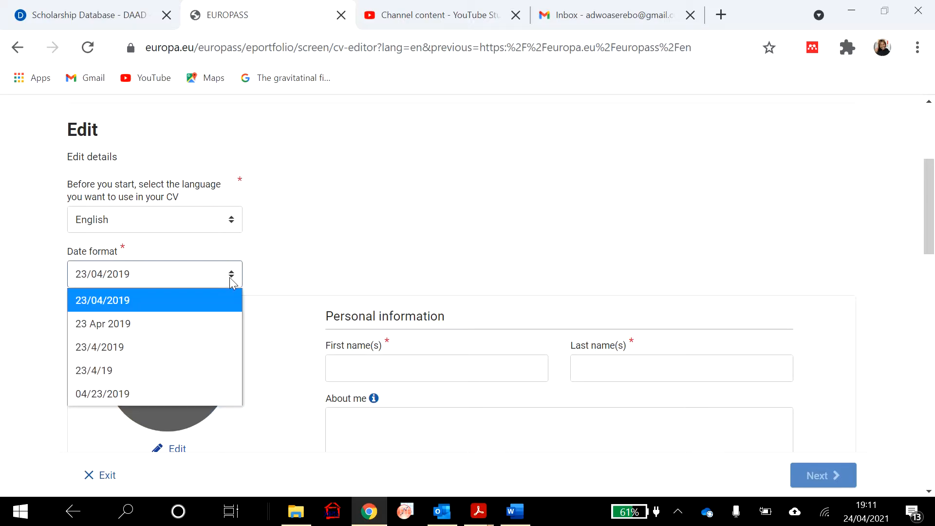
{"action": "left_click", "coordinate": [186, 324]}
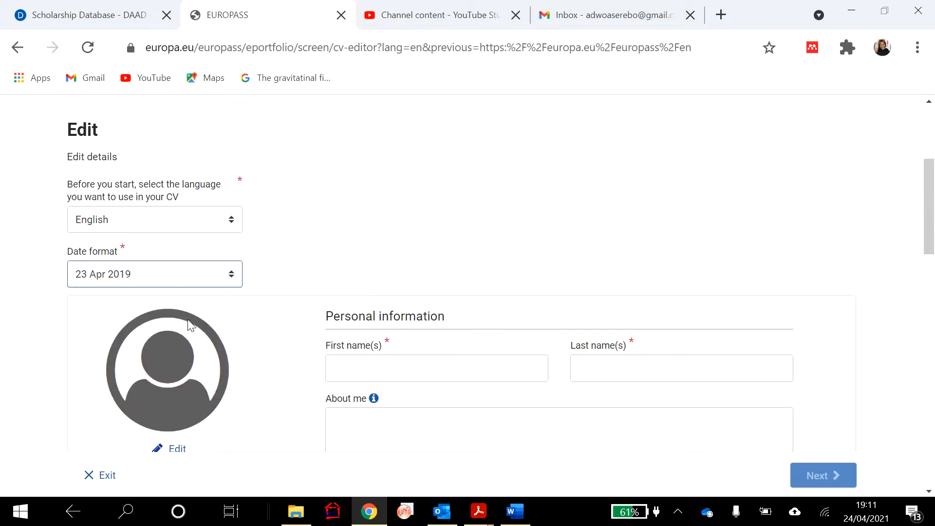
{"action": "scroll", "coordinate": [303, 311], "scroll_direction": "down", "scroll_amount": 3}
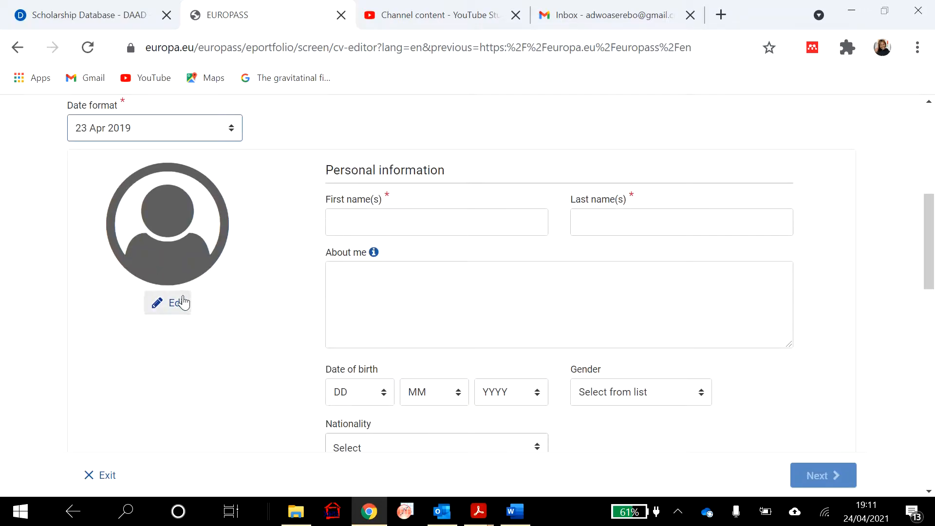
- Enter the person's first and last name in the personal information fields
{"action": "left_click", "coordinate": [382, 223]}
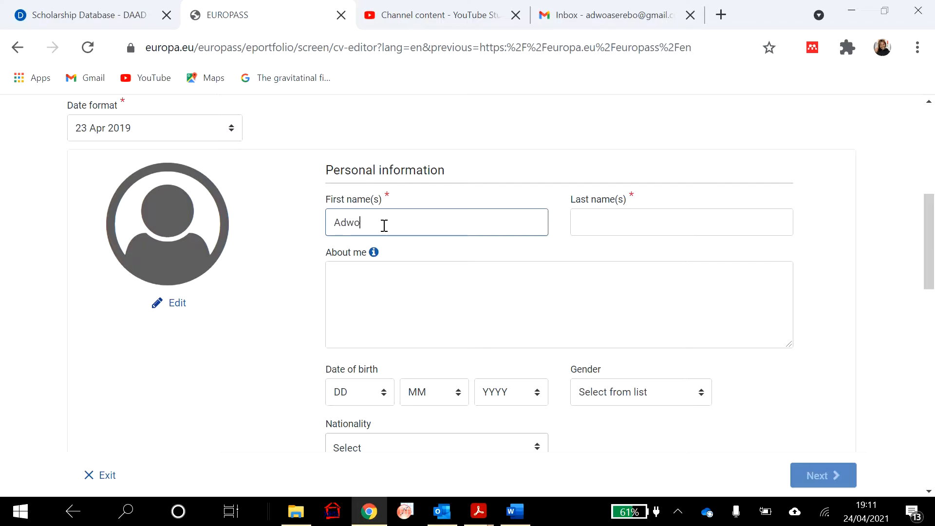
{"action": "left_click", "coordinate": [688, 226]}
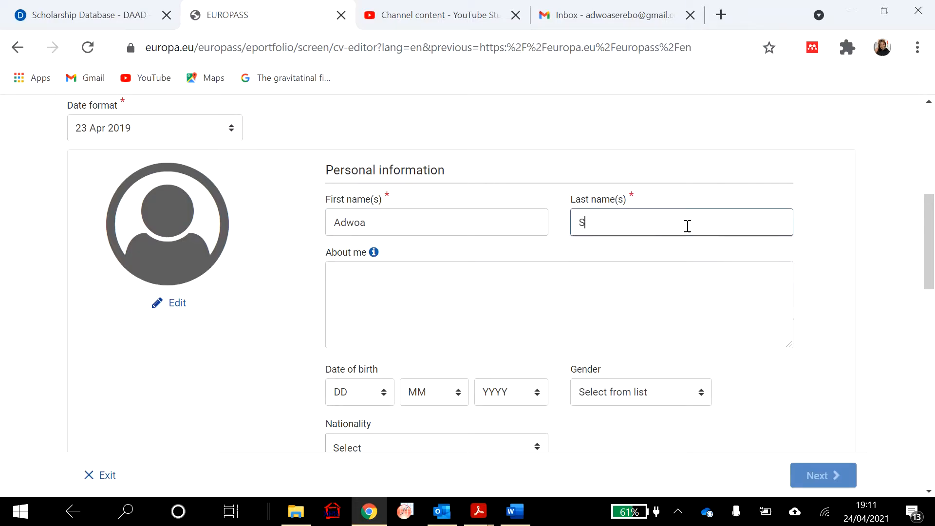
{"action": "left_click", "coordinate": [527, 302]}
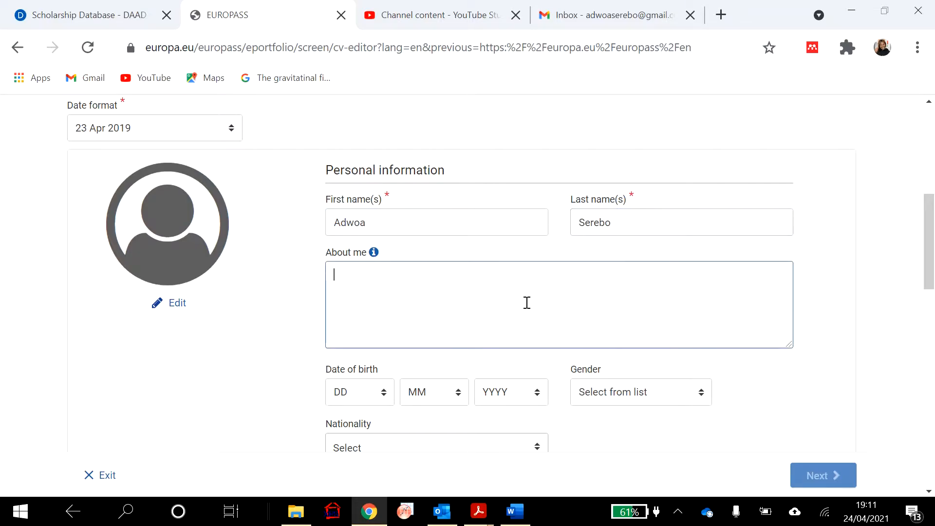
{"action": "left_click", "coordinate": [518, 511]}
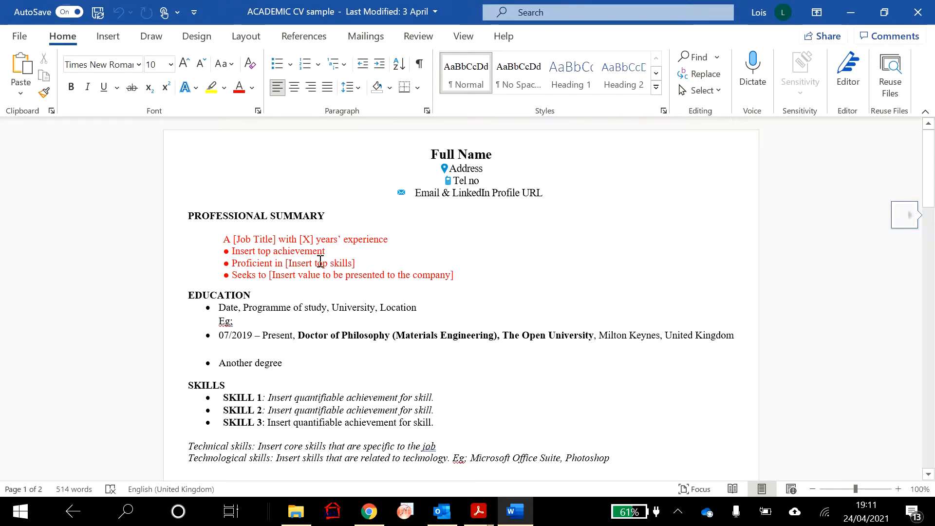
- Copy the four red Professional Summary lines from the ACADEMIC CV sample in Word
{"action": "left_click", "coordinate": [234, 209]}
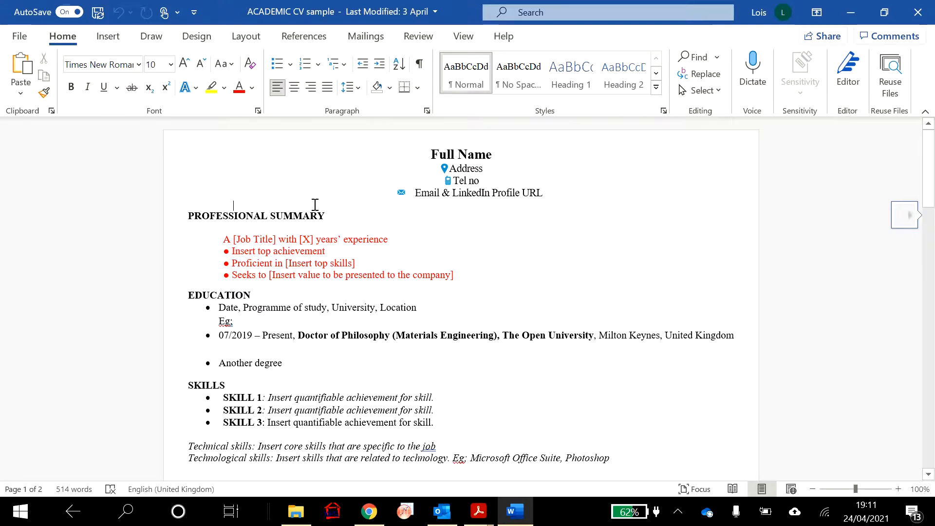
{"action": "left_click_drag", "start_coordinate": [225, 237], "coordinate": [464, 276]}
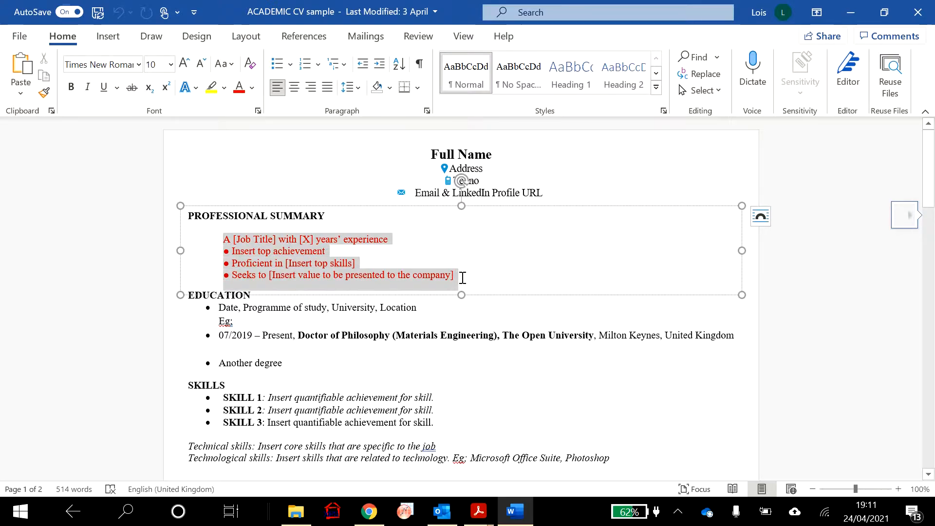
{"action": "left_click", "coordinate": [851, 13]}
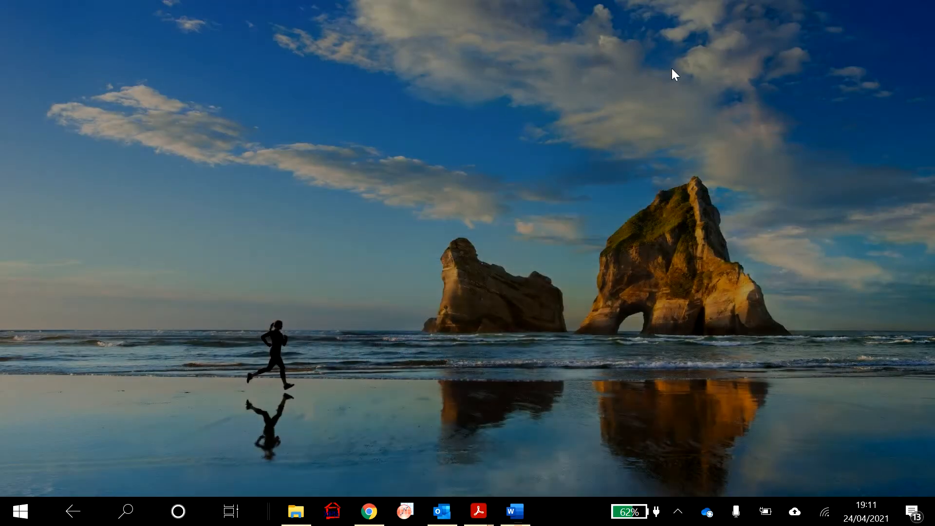
{"action": "left_click", "coordinate": [677, 295]}
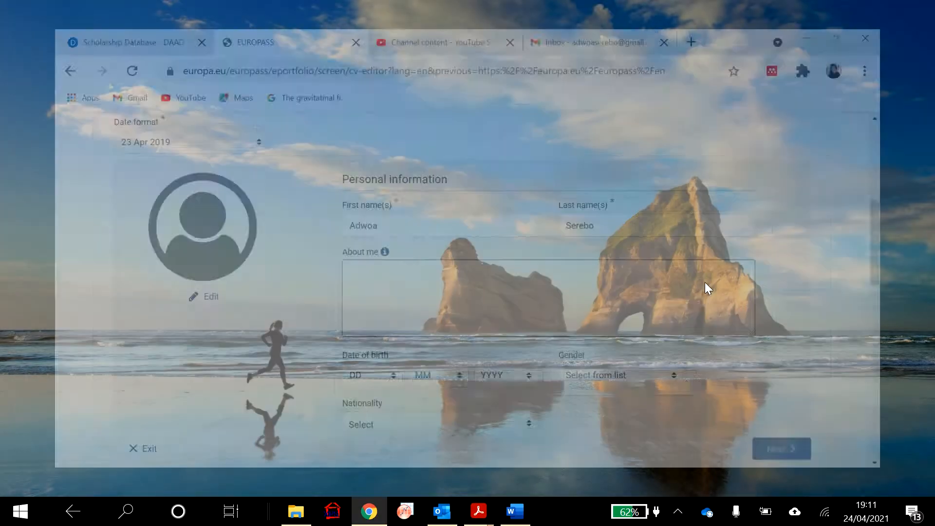
{"action": "left_click", "coordinate": [375, 291]}
{"action": "type", "text": "A [Job Title] with [X] years’ experience ● Insert top achievement ● Proficient in [Insert top skills] ● Seeks to [Insert value to be presented to the company]"}
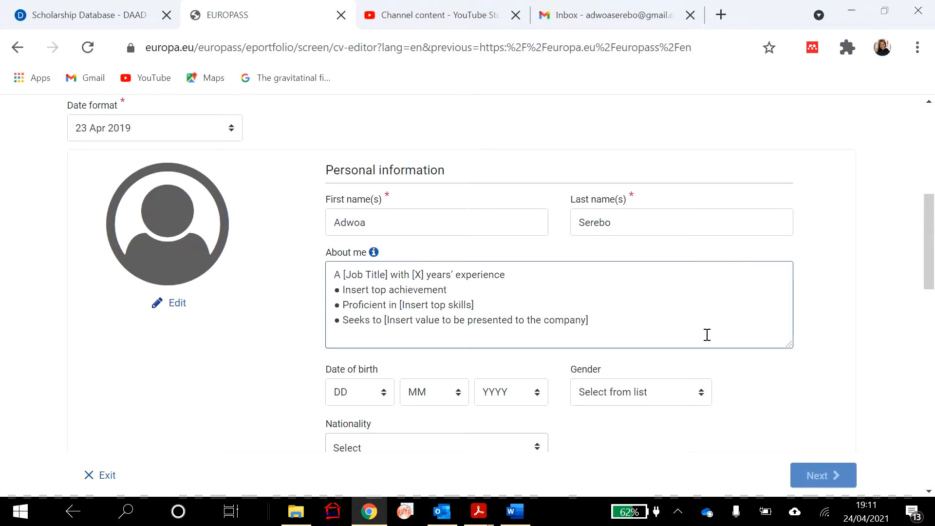
{"action": "scroll", "coordinate": [607, 370], "scroll_direction": "down", "scroll_amount": 2}
{"action": "scroll", "coordinate": [604, 363], "scroll_direction": "down", "scroll_amount": 1}
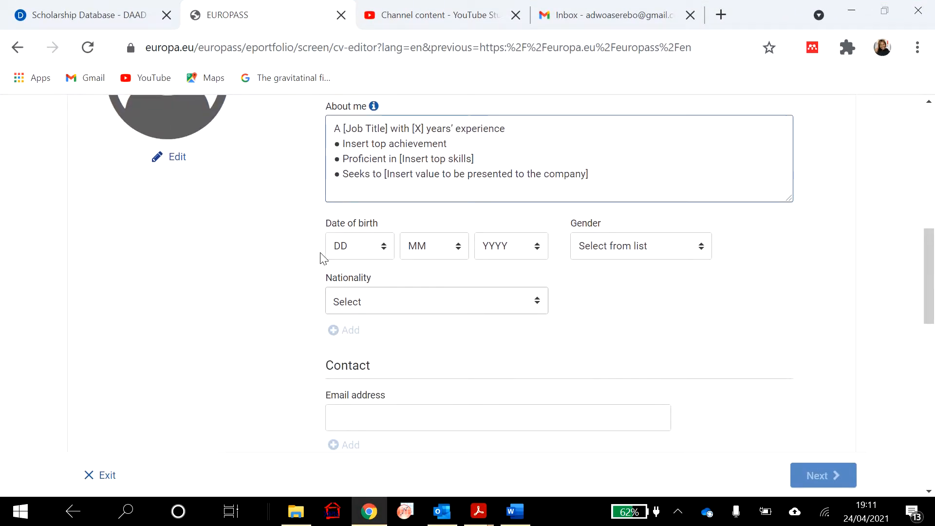
{"action": "left_click", "coordinate": [384, 246]}
{"action": "left_click", "coordinate": [358, 432]}
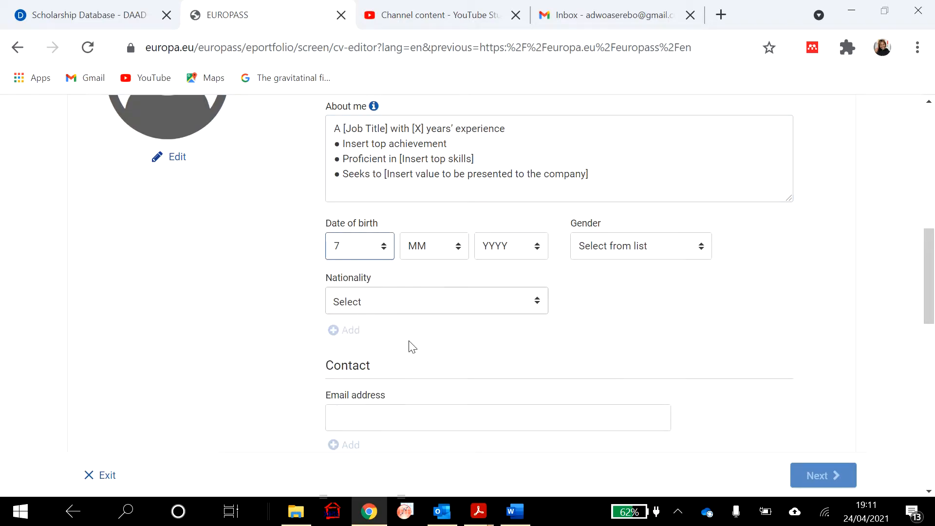
{"action": "left_click", "coordinate": [463, 253]}
{"action": "left_click", "coordinate": [444, 435]}
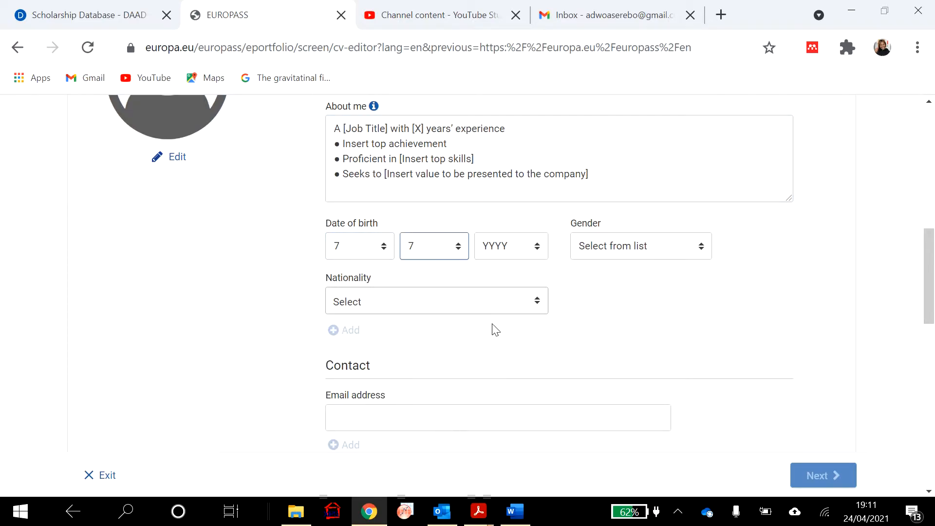
{"action": "left_click", "coordinate": [526, 247]}
{"action": "scroll", "coordinate": [505, 406], "scroll_direction": "down", "scroll_amount": 20}
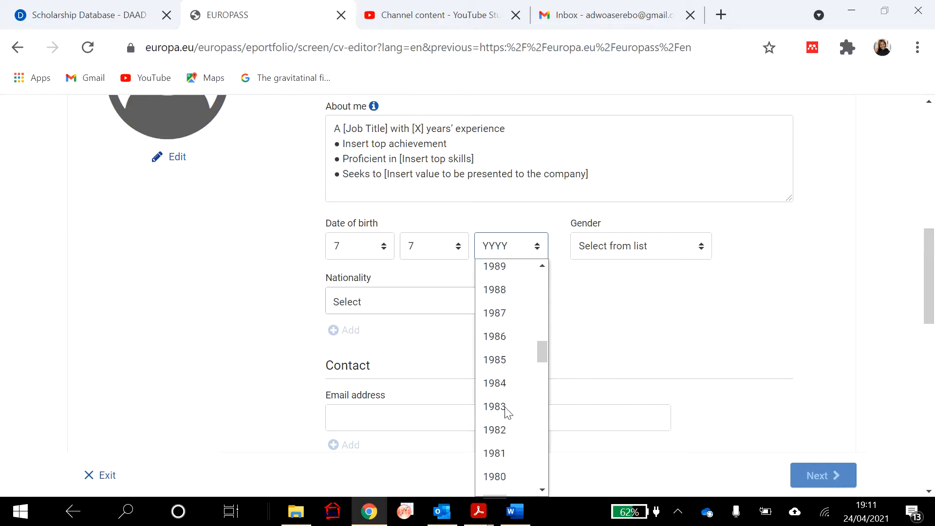
{"action": "left_click", "coordinate": [506, 405]}
- Set gender to Female and nationality to Ghanaian
{"action": "left_click", "coordinate": [701, 246]}
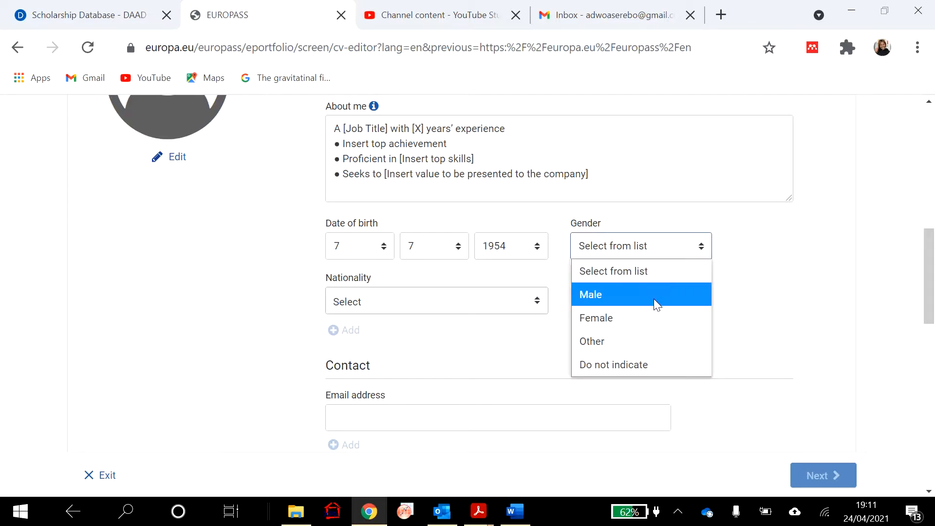
{"action": "left_click", "coordinate": [645, 318]}
{"action": "left_click", "coordinate": [536, 299]}
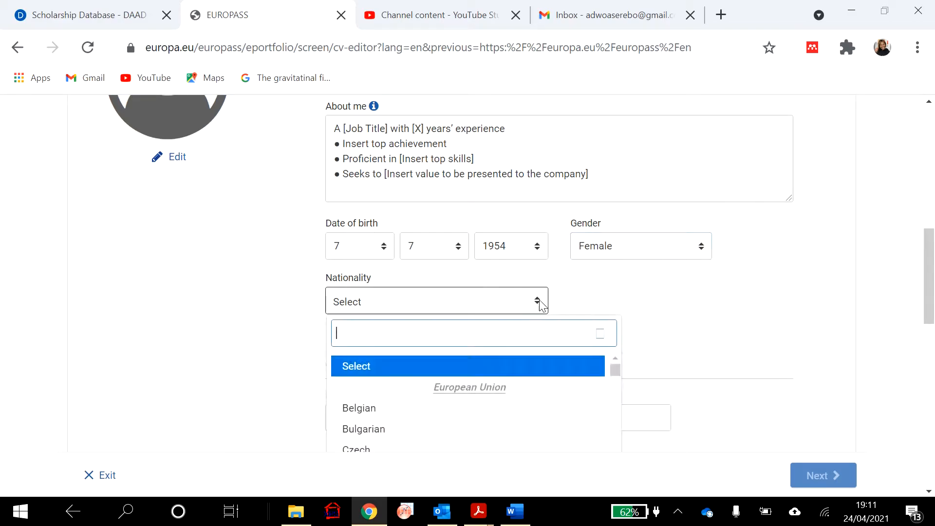
{"action": "scroll", "coordinate": [553, 383], "scroll_direction": "down", "scroll_amount": 6}
{"action": "scroll", "coordinate": [555, 382], "scroll_direction": "down", "scroll_amount": 12}
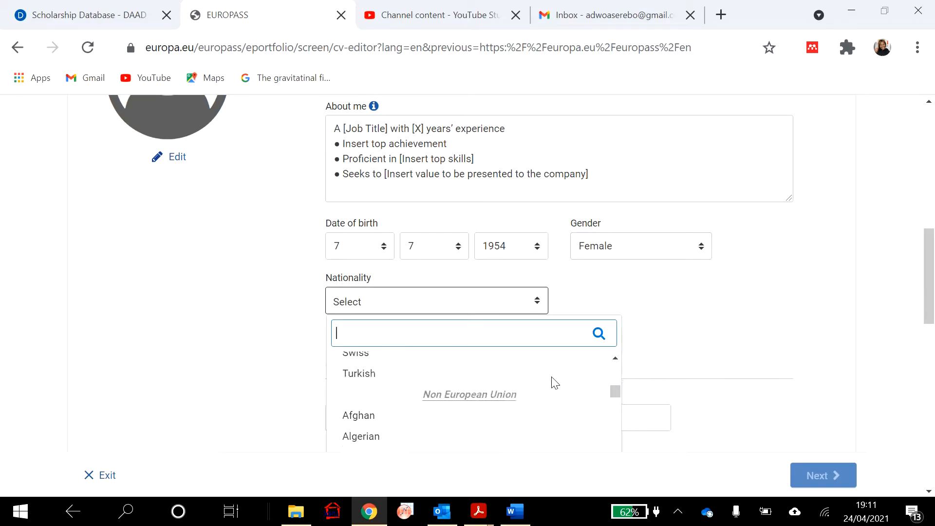
{"action": "scroll", "coordinate": [553, 385], "scroll_direction": "down", "scroll_amount": 12}
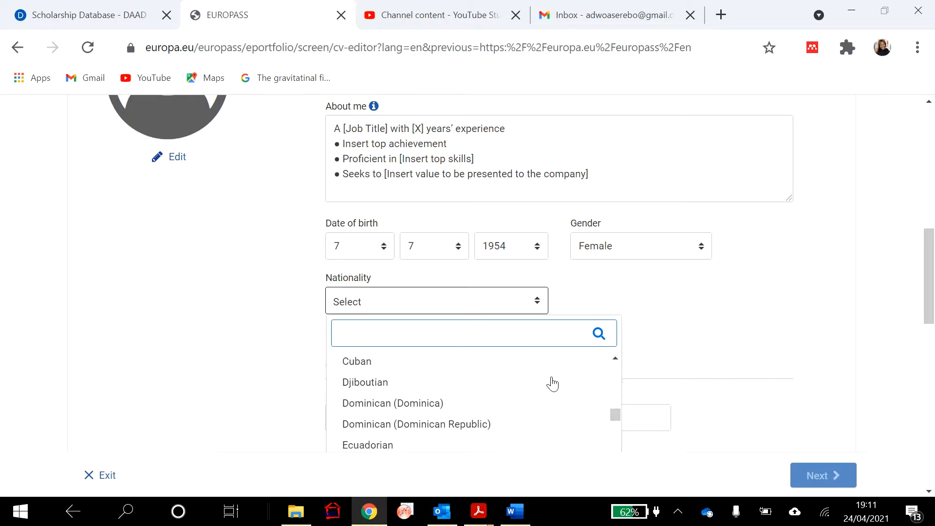
{"action": "left_click", "coordinate": [486, 363]}
{"action": "scroll", "coordinate": [525, 273], "scroll_direction": "down", "scroll_amount": 3}
- Enter the person's e-mail address in the contact details
{"action": "left_click", "coordinate": [491, 282]}
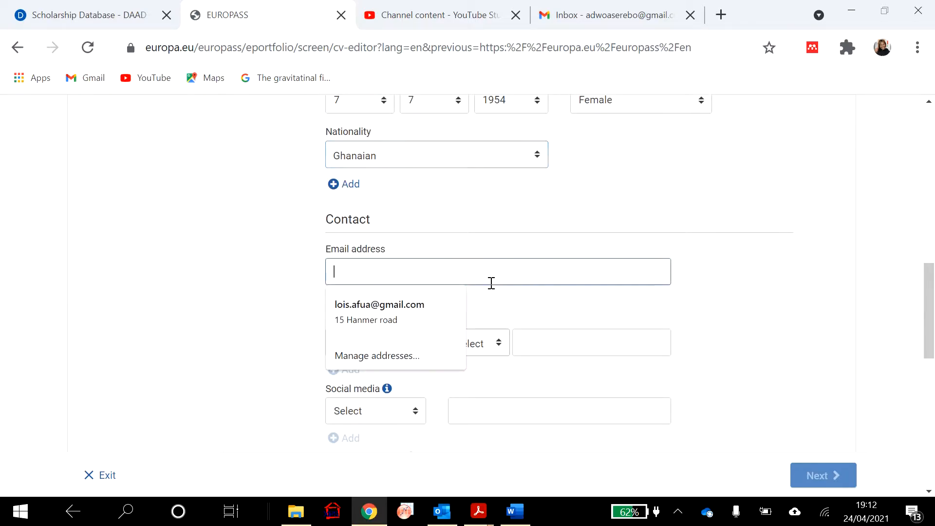
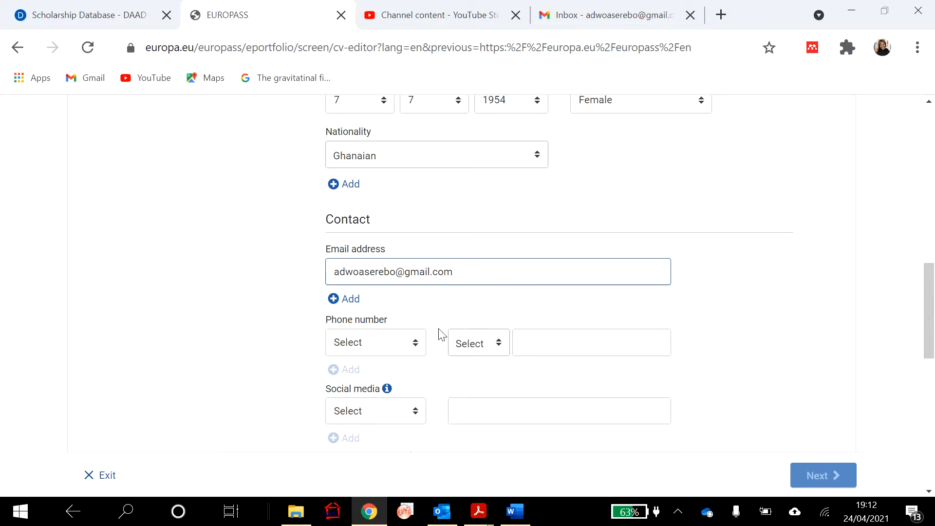
- Add the person's Mobile phone number with Ghana's +233 country code
{"action": "left_click", "coordinate": [416, 343]}
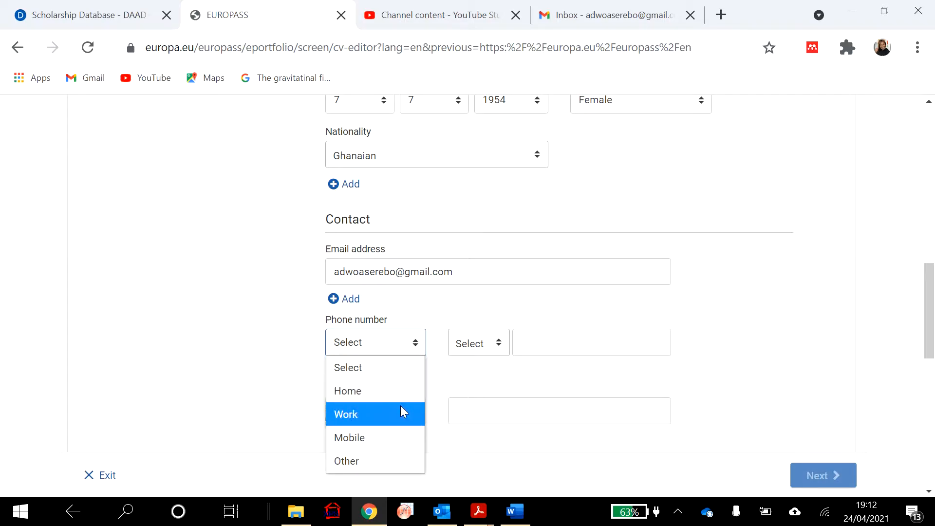
{"action": "left_click", "coordinate": [392, 435]}
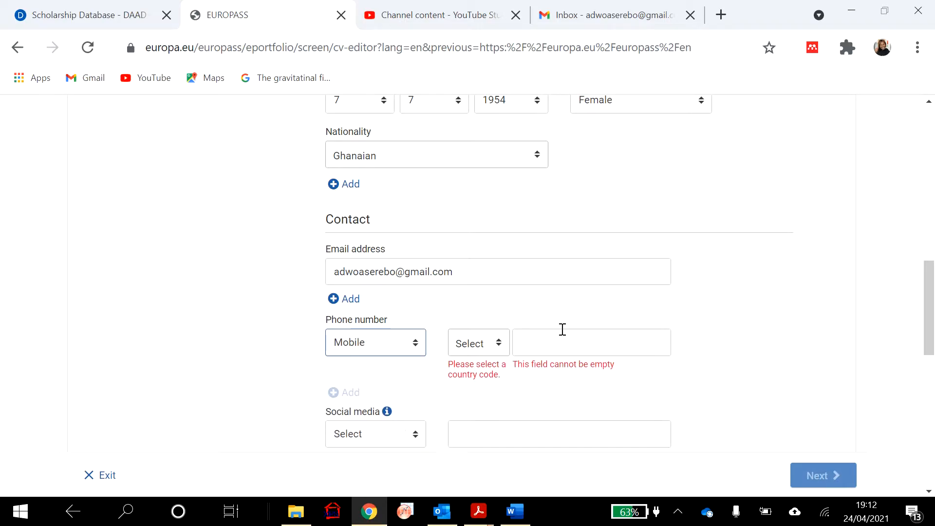
{"action": "left_click", "coordinate": [499, 343]}
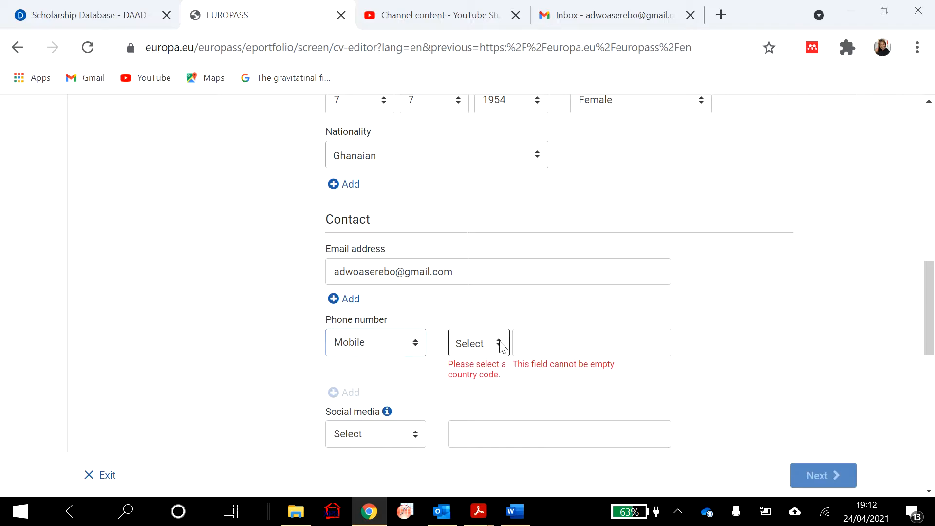
{"action": "left_click", "coordinate": [502, 345]}
{"action": "scroll", "coordinate": [538, 322], "scroll_direction": "down", "scroll_amount": 4}
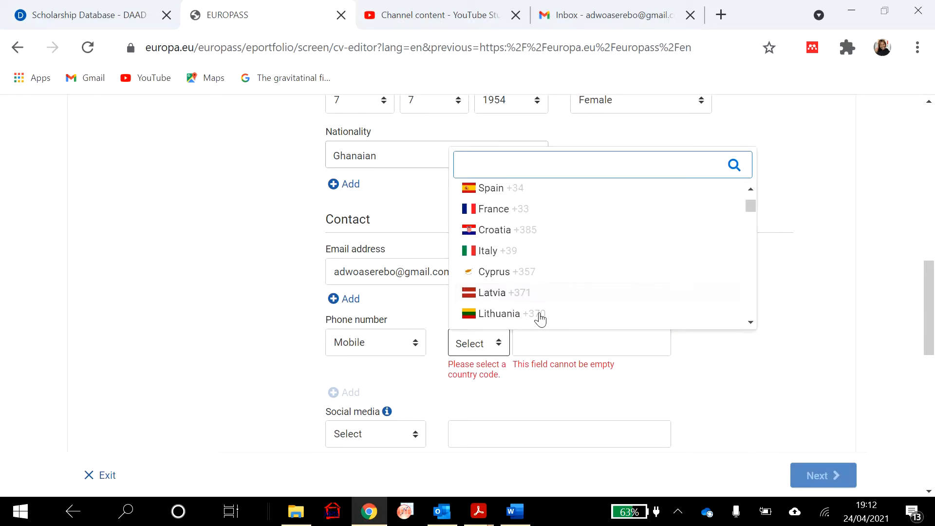
{"action": "scroll", "coordinate": [539, 319], "scroll_direction": "down", "scroll_amount": 8}
{"action": "scroll", "coordinate": [540, 319], "scroll_direction": "down", "scroll_amount": 10}
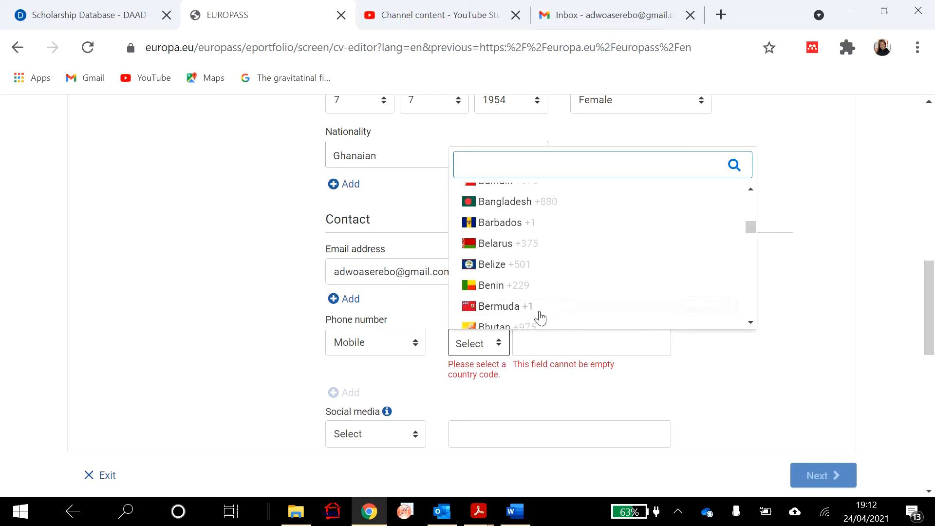
{"action": "type", "text": "gh"}
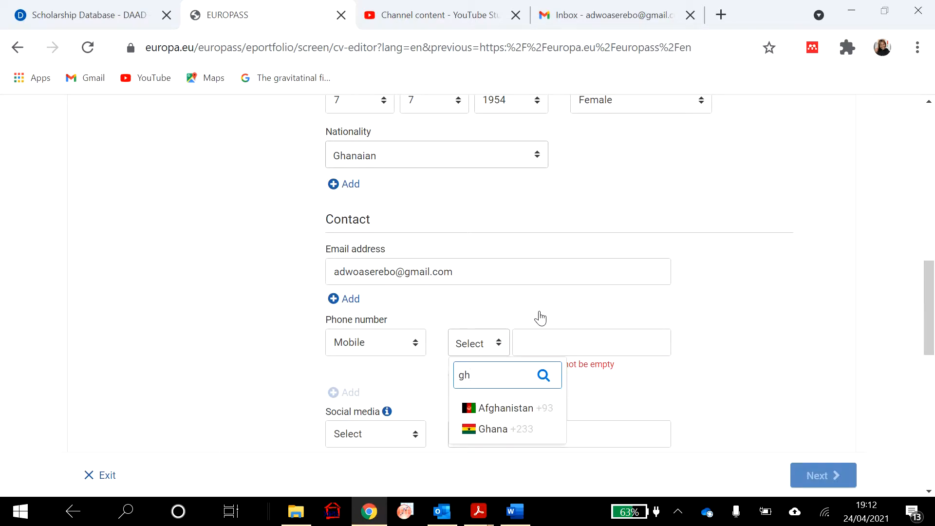
{"action": "left_click", "coordinate": [495, 429]}
{"action": "left_click", "coordinate": [569, 337]}
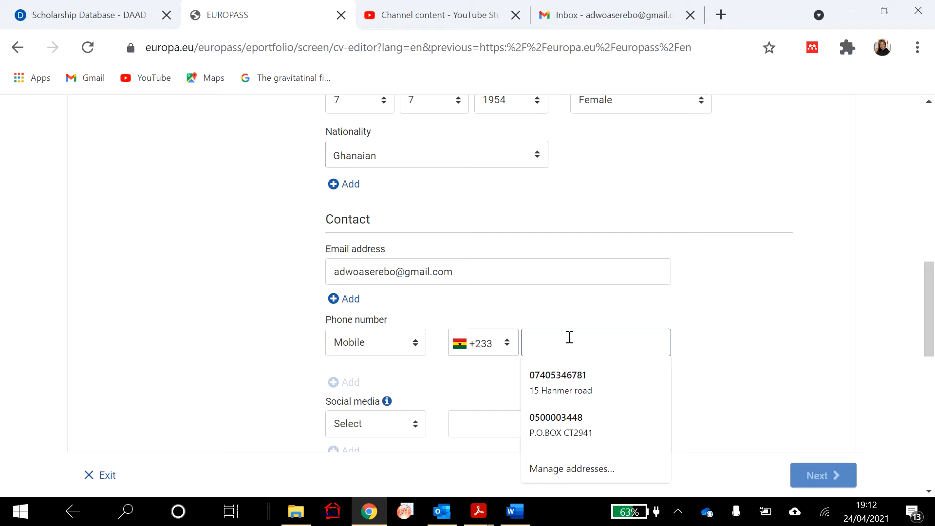
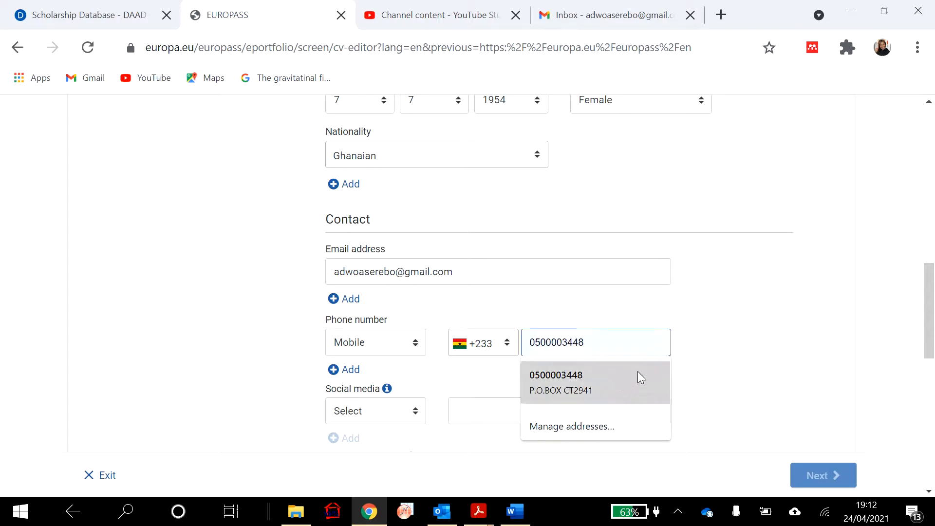
{"action": "left_click", "coordinate": [715, 321]}
{"action": "scroll", "coordinate": [710, 317], "scroll_direction": "down", "scroll_amount": 3}
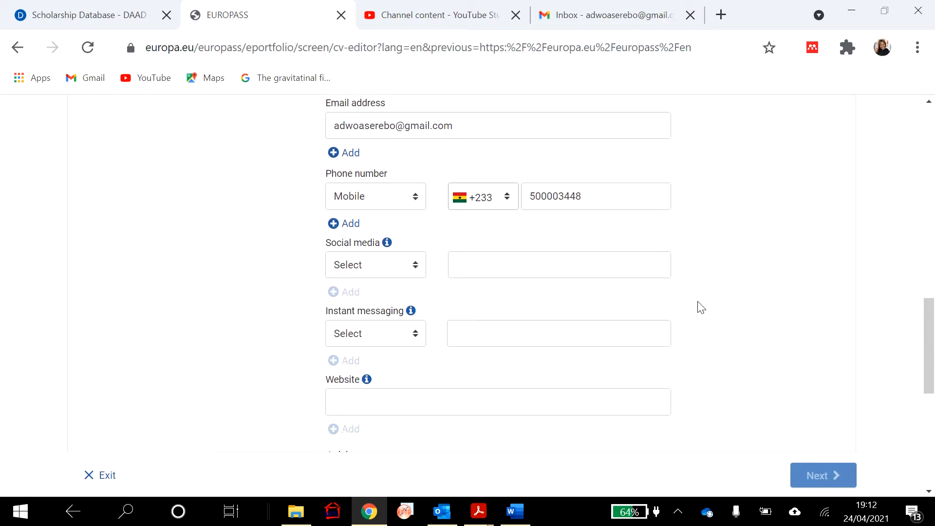
- Add a LinkedIn social media entry, entering the person's name as its value
{"action": "left_click", "coordinate": [418, 270]}
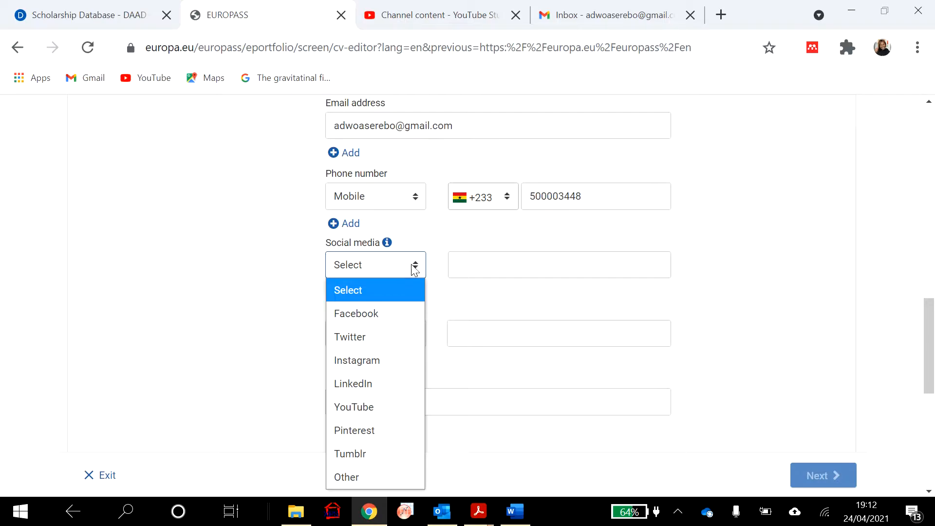
{"action": "left_click", "coordinate": [403, 388]}
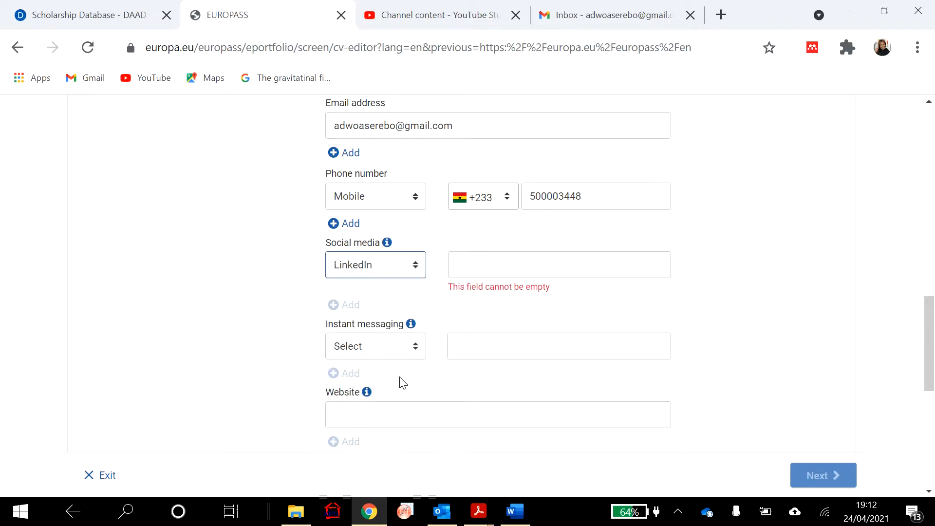
{"action": "left_click", "coordinate": [498, 257]}
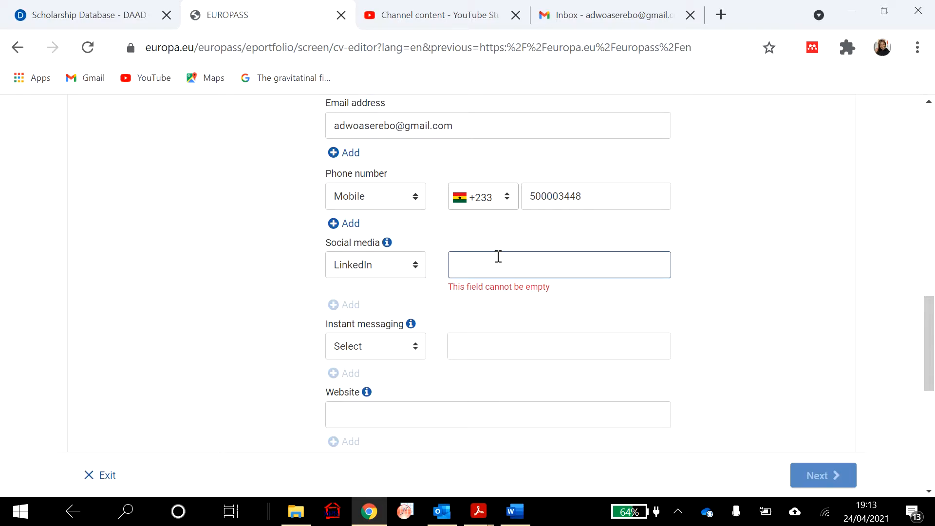
{"action": "type", "text": "Lois"}
{"action": "key", "text": "BackSpace"}
{"action": "key", "text": "BackSpace"}
{"action": "key", "text": "BackSpace"}
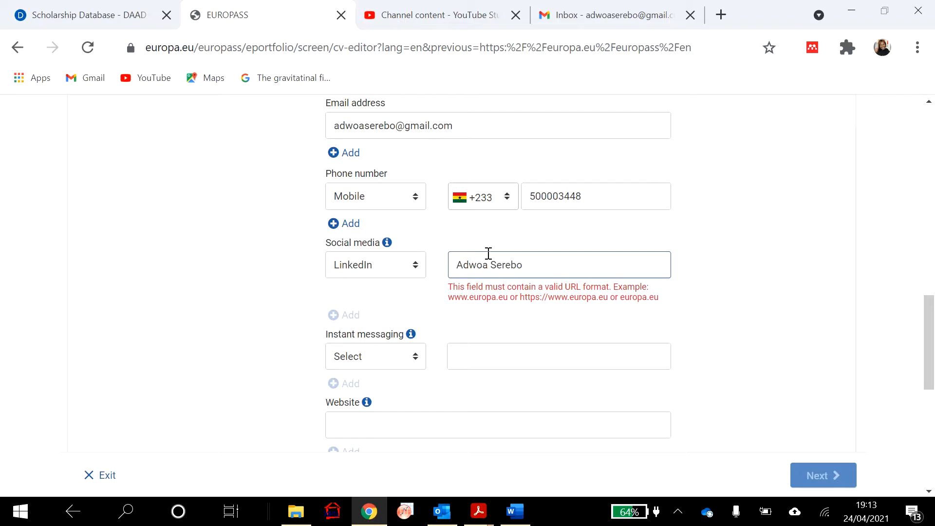
{"action": "scroll", "coordinate": [505, 295], "scroll_direction": "down", "scroll_amount": 1}
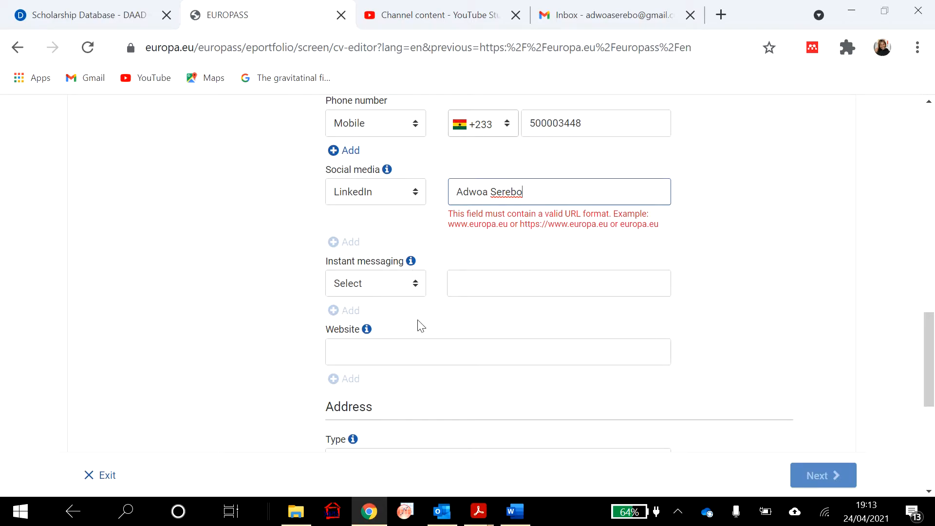
{"action": "scroll", "coordinate": [425, 322], "scroll_direction": "down", "scroll_amount": 1}
{"action": "scroll", "coordinate": [427, 321], "scroll_direction": "down", "scroll_amount": 3}
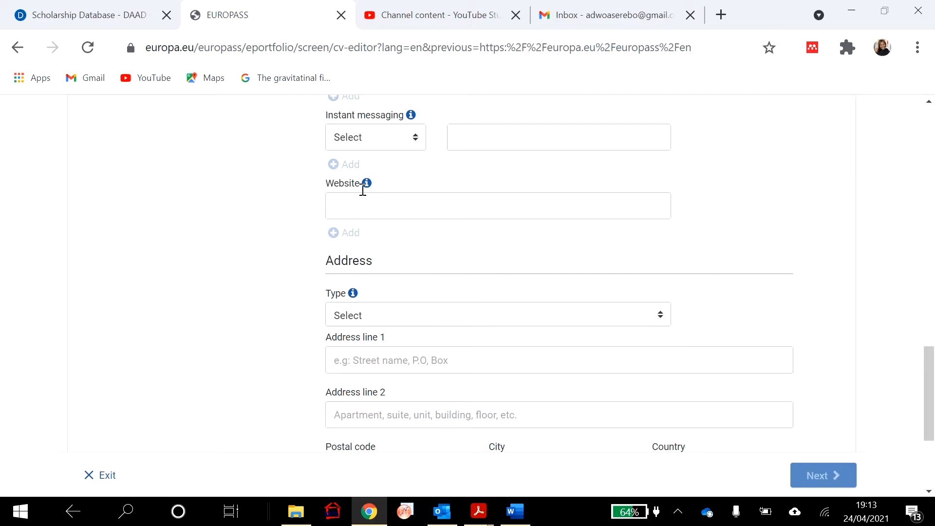
{"action": "left_click", "coordinate": [353, 203]}
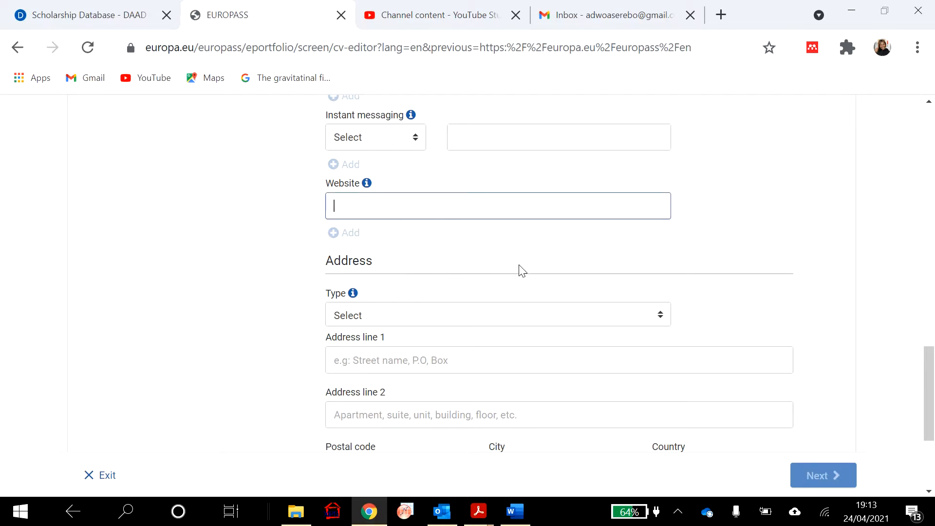
- Fill the address from the saved autofill entry, with type Home and country Ghana
{"action": "scroll", "coordinate": [523, 271], "scroll_direction": "down", "scroll_amount": 3}
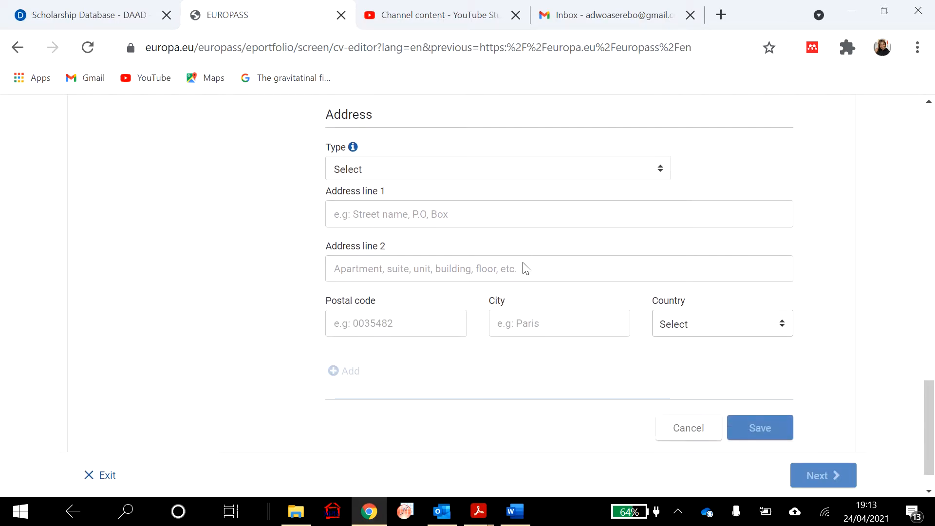
{"action": "left_click", "coordinate": [486, 219]}
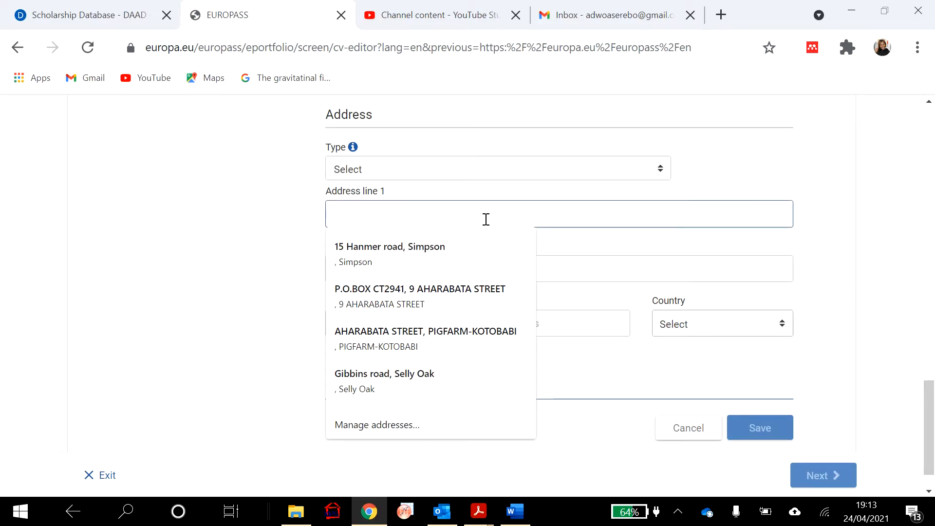
{"action": "left_click", "coordinate": [447, 309]}
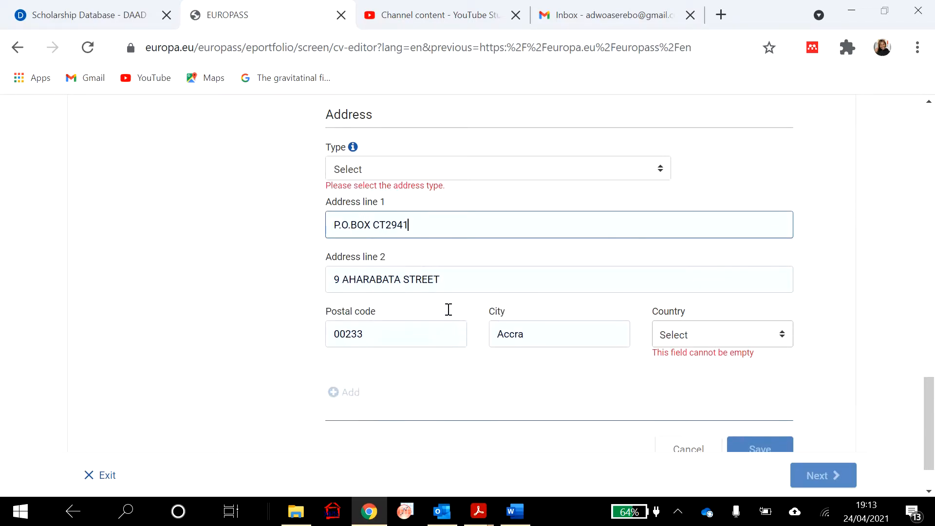
{"action": "left_click", "coordinate": [663, 171]}
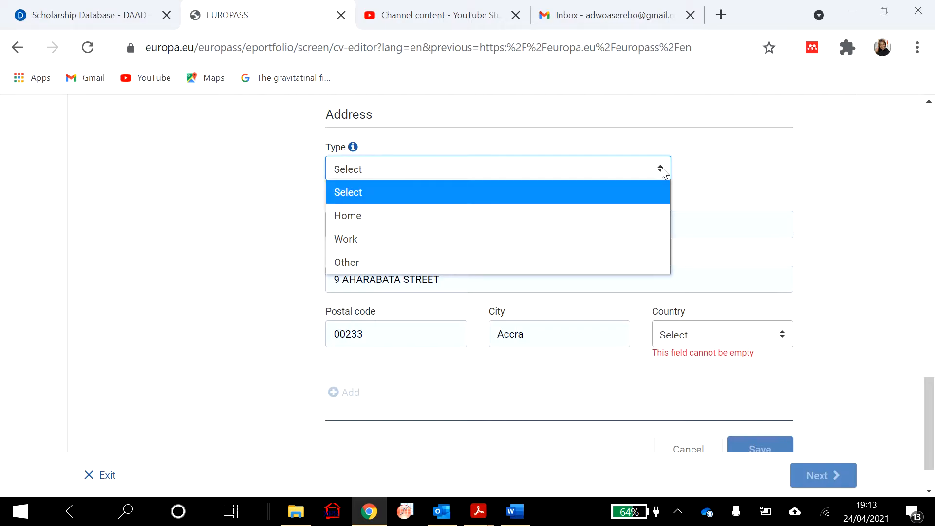
{"action": "left_click", "coordinate": [580, 218]}
{"action": "left_click", "coordinate": [747, 328]}
{"action": "scroll", "coordinate": [790, 283], "scroll_direction": "down", "scroll_amount": 3}
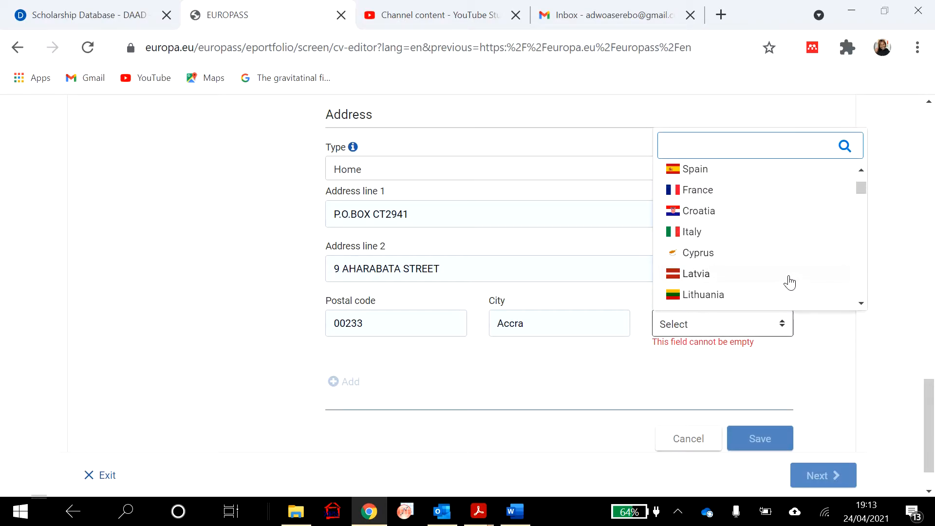
{"action": "type", "text": "gh"}
{"action": "left_click", "coordinate": [696, 411]}
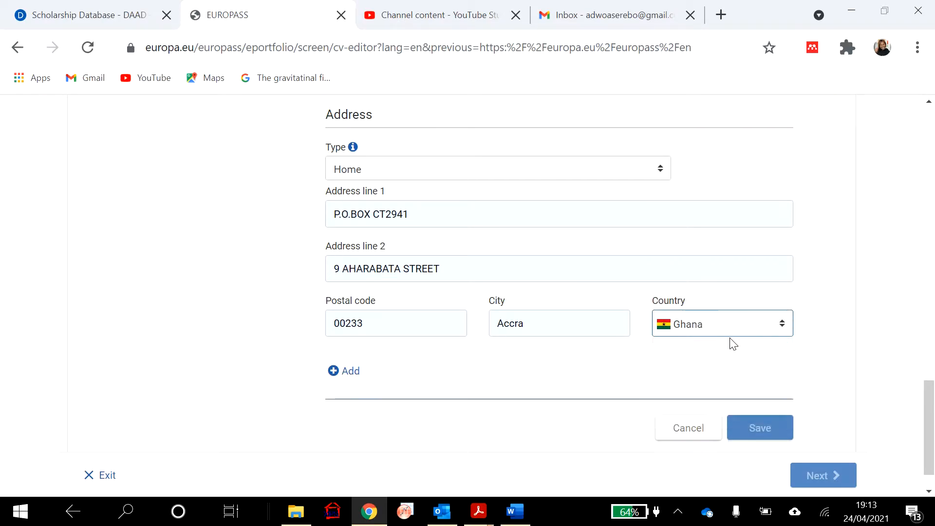
{"action": "scroll", "coordinate": [801, 329], "scroll_direction": "down", "scroll_amount": 1}
{"action": "scroll", "coordinate": [801, 330], "scroll_direction": "up", "scroll_amount": 1}
{"action": "scroll", "coordinate": [801, 330], "scroll_direction": "down", "scroll_amount": 1}
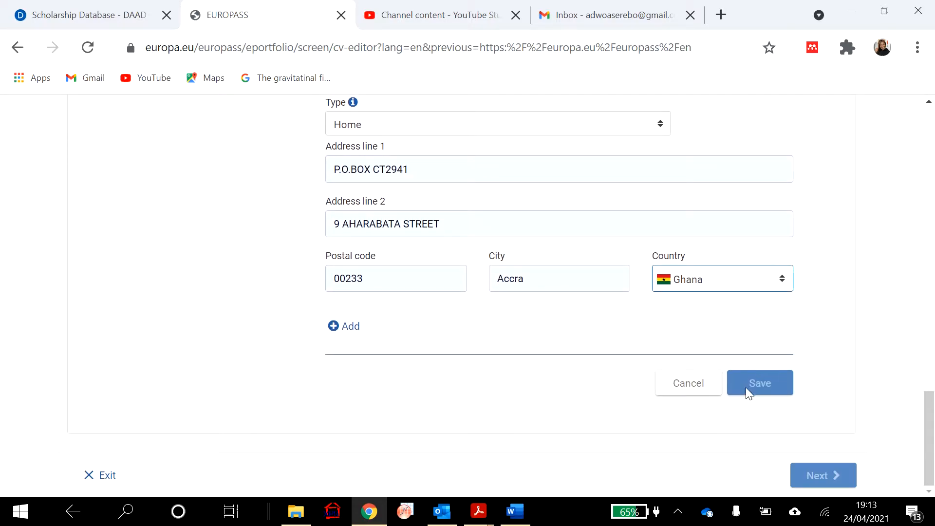
{"action": "scroll", "coordinate": [769, 334], "scroll_direction": "up", "scroll_amount": 3}
{"action": "scroll", "coordinate": [770, 334], "scroll_direction": "up", "scroll_amount": 1}
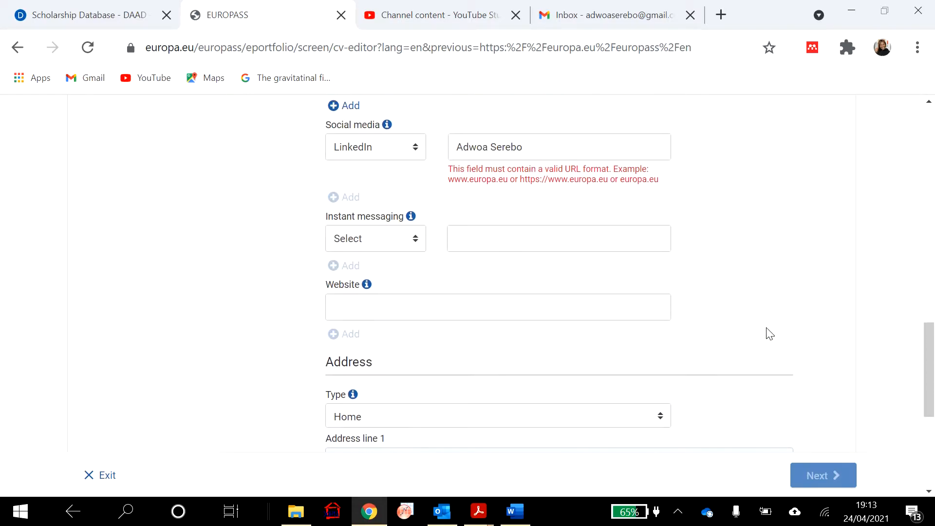
{"action": "scroll", "coordinate": [772, 334], "scroll_direction": "up", "scroll_amount": 1}
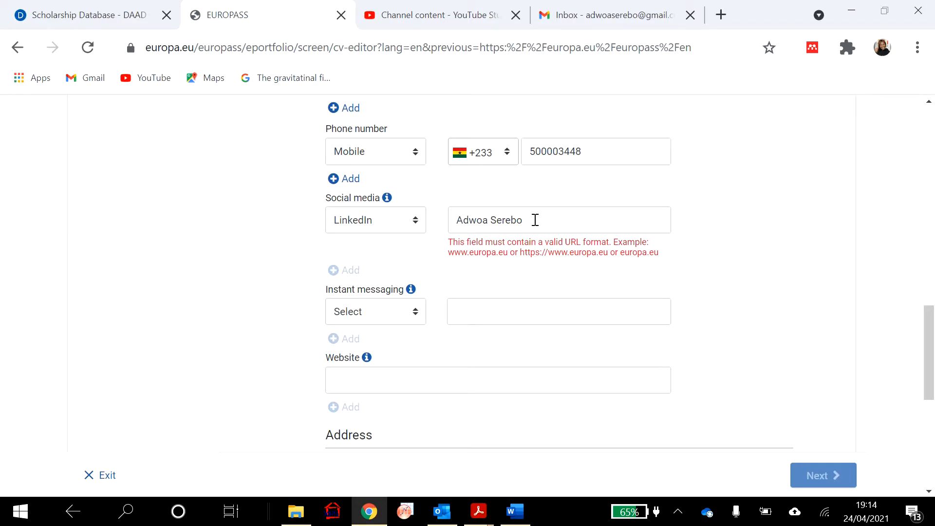
- Open LinkedIn's public profile settings in a new tab and select the custom profile URL
{"action": "left_click", "coordinate": [722, 15]}
{"action": "type", "text": "linkedin.com/feed/"}
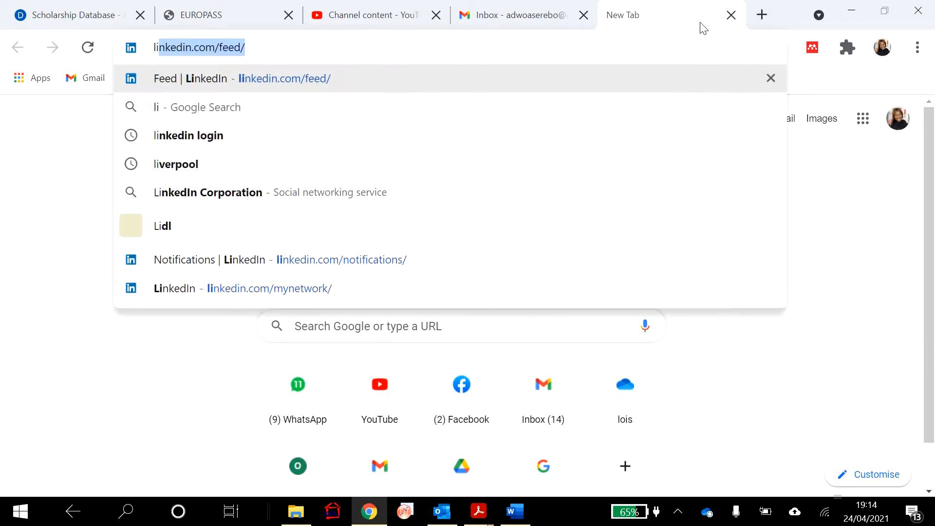
{"action": "key", "text": "Return"}
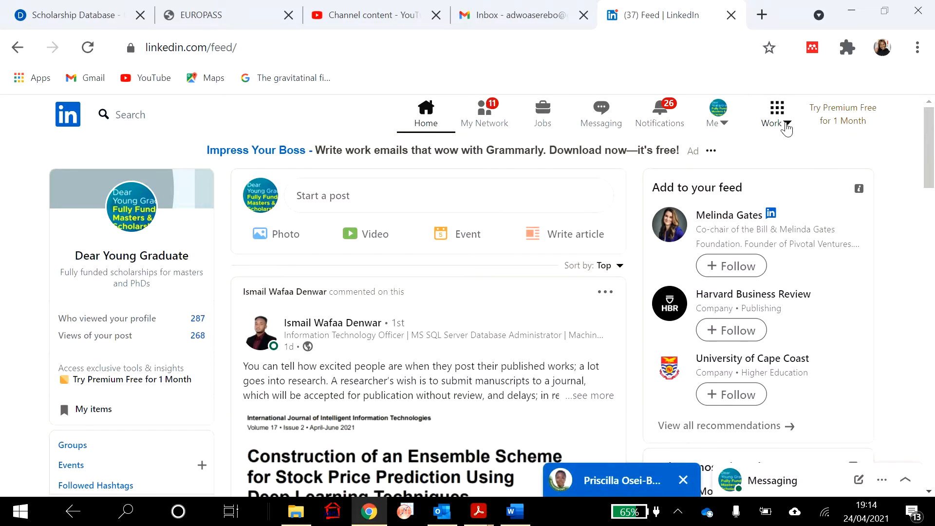
{"action": "left_click", "coordinate": [723, 125]}
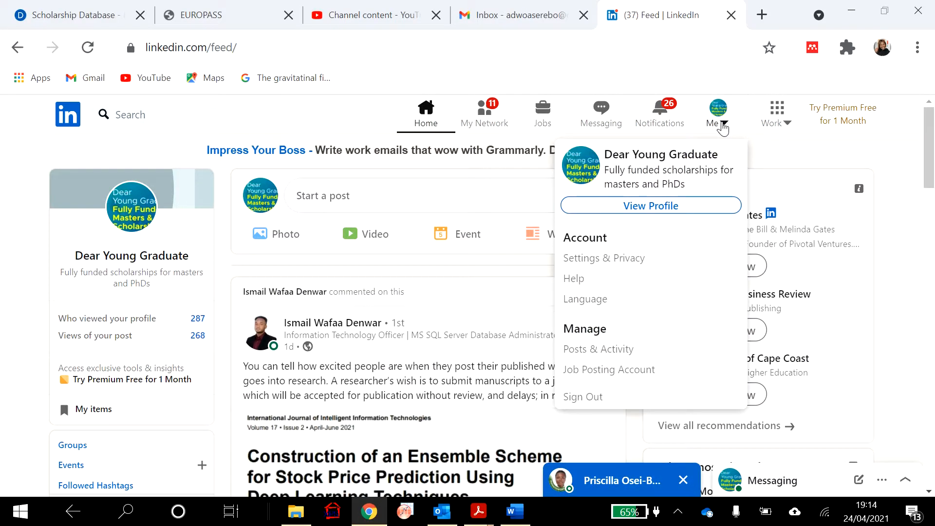
{"action": "left_click", "coordinate": [636, 216]}
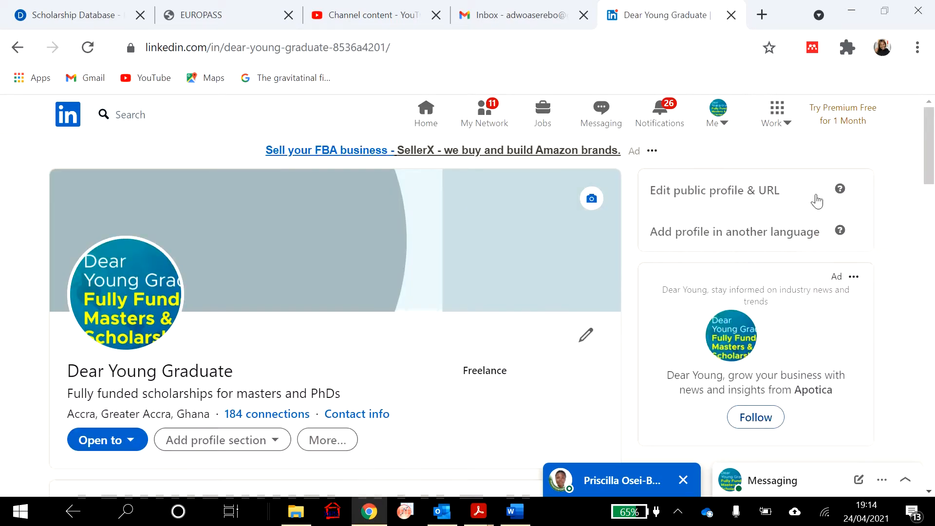
{"action": "left_click", "coordinate": [736, 194]}
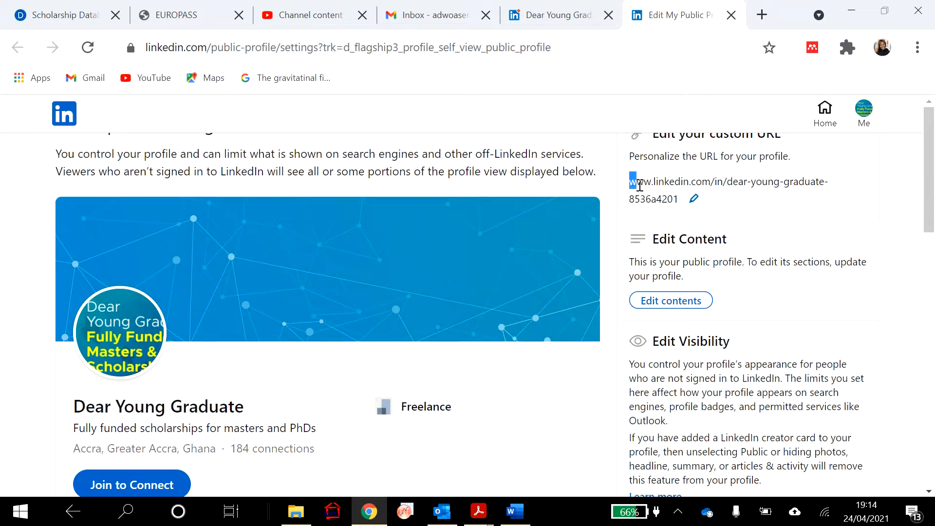
{"action": "left_click_drag", "start_coordinate": [630, 185], "coordinate": [681, 202]}
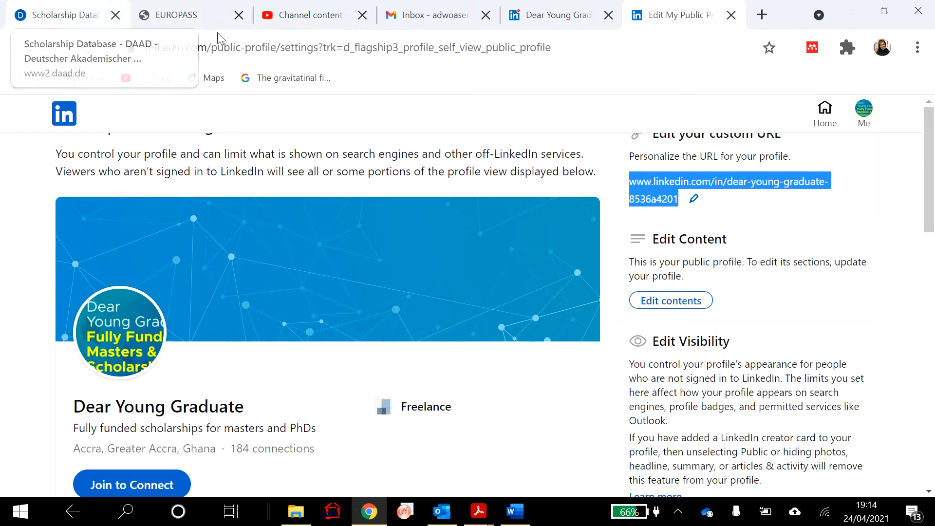
{"action": "left_click", "coordinate": [186, 15]}
- Replace the LinkedIn entry with the copied profile URL and save the contact details
{"action": "triple_click", "coordinate": [546, 224]}
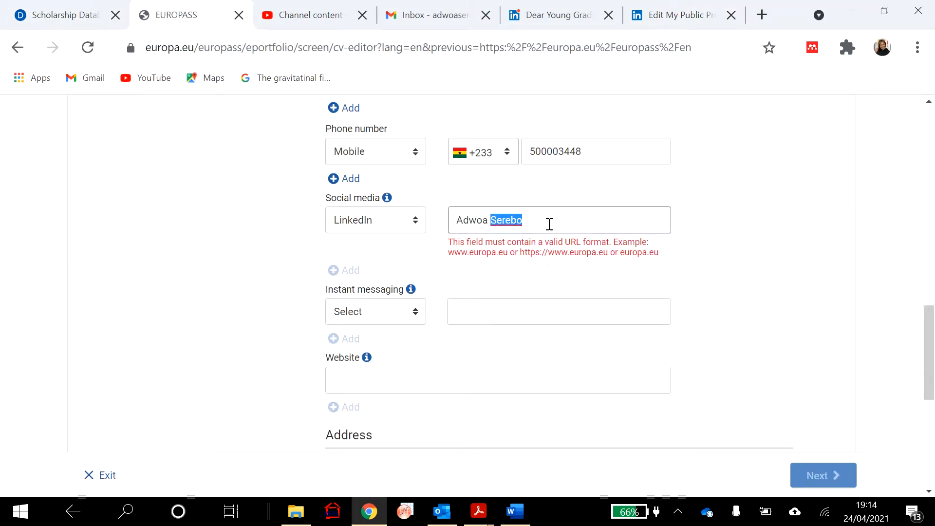
{"action": "key", "text": "ctrl+v"}
{"action": "scroll", "coordinate": [620, 323], "scroll_direction": "down", "scroll_amount": 6}
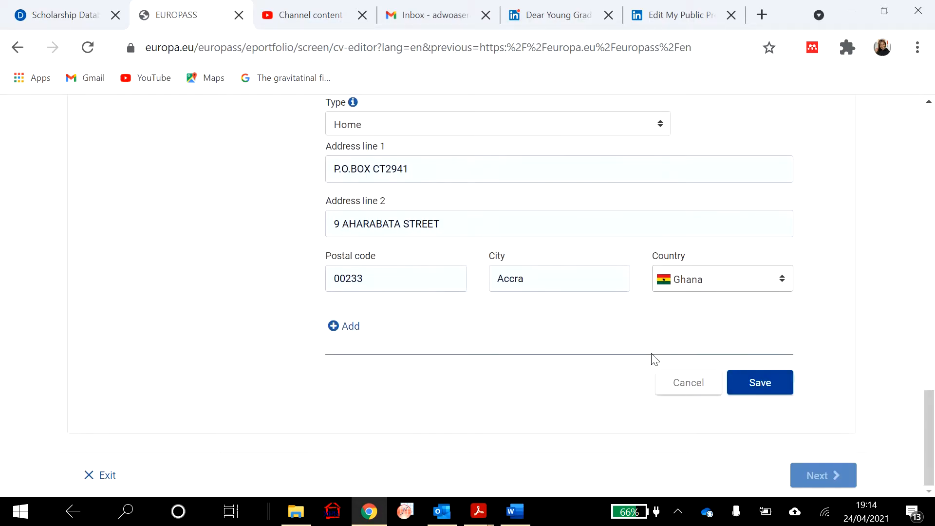
{"action": "left_click", "coordinate": [779, 385]}
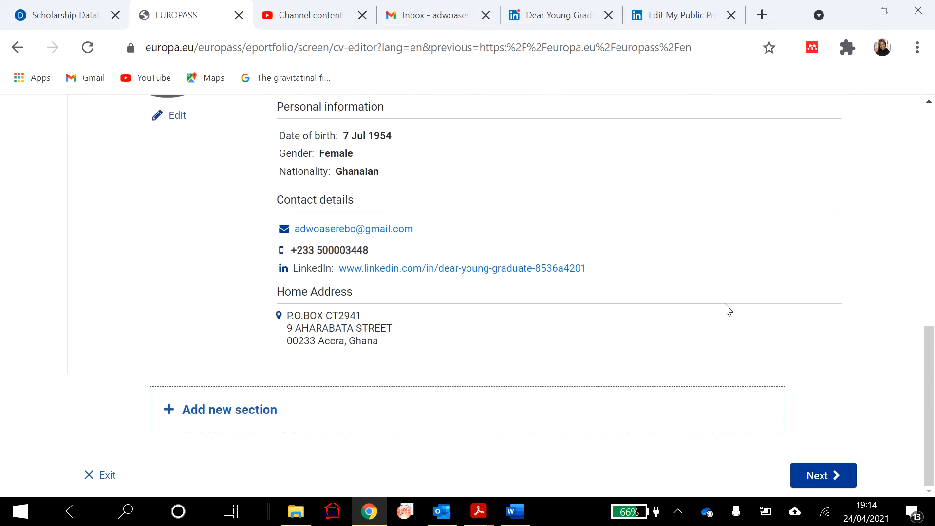
- Add an empty Education and training section to the CV
{"action": "left_click", "coordinate": [201, 415]}
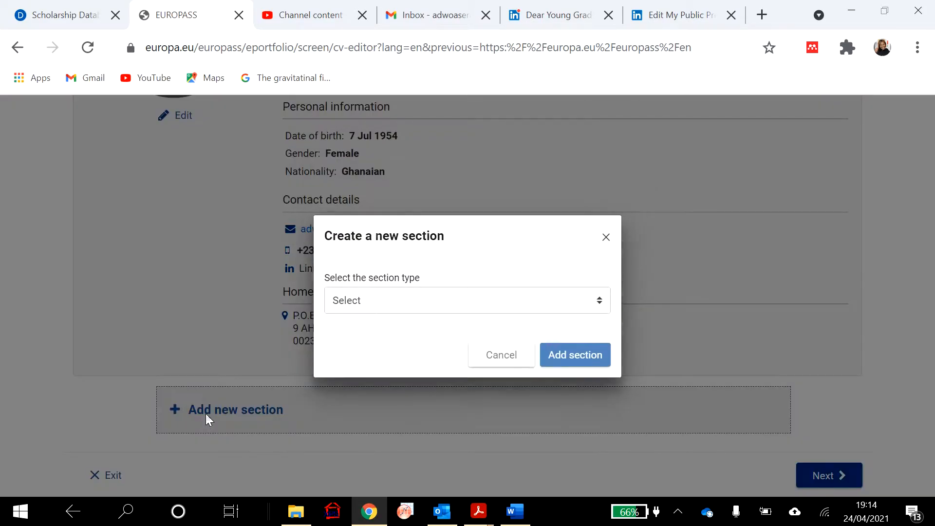
{"action": "left_click", "coordinate": [596, 311]}
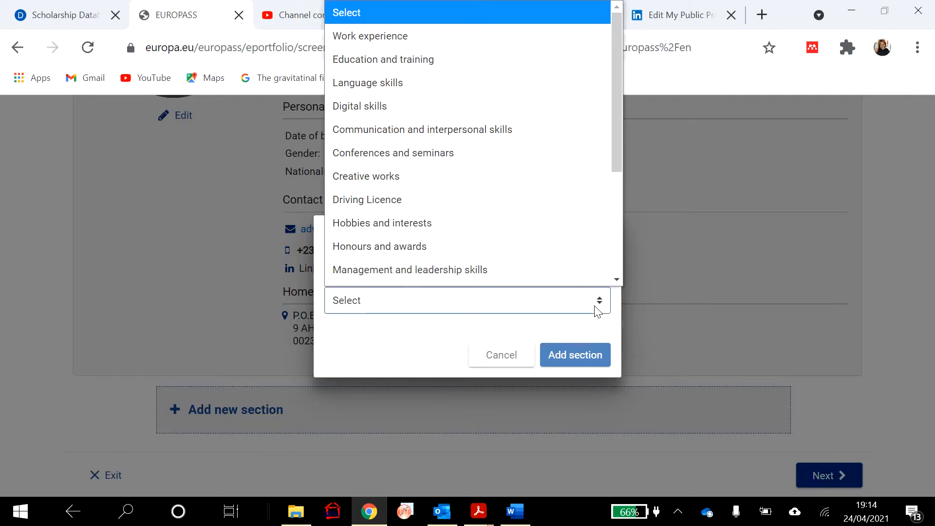
{"action": "scroll", "coordinate": [556, 250], "scroll_direction": "down", "scroll_amount": 1}
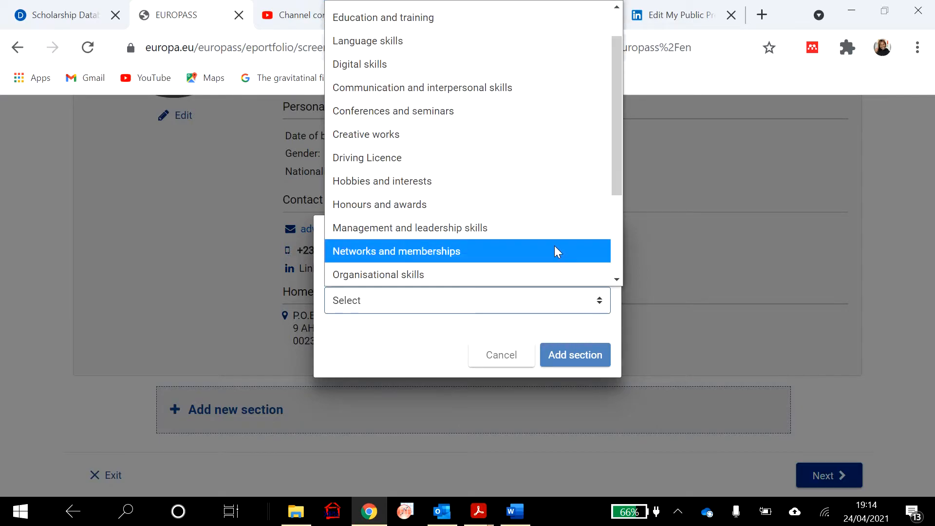
{"action": "left_click", "coordinate": [467, 18]}
{"action": "left_click", "coordinate": [575, 355]}
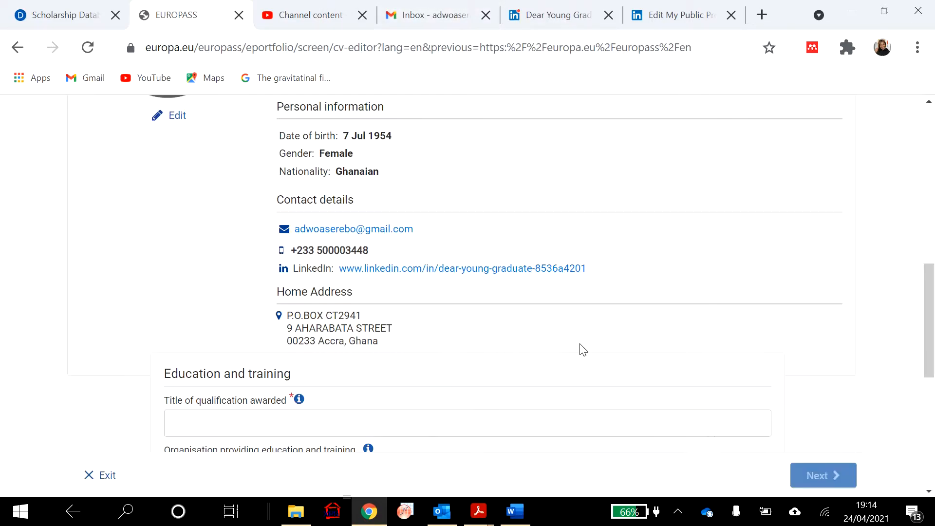
{"action": "scroll", "coordinate": [632, 334], "scroll_direction": "up", "scroll_amount": 1}
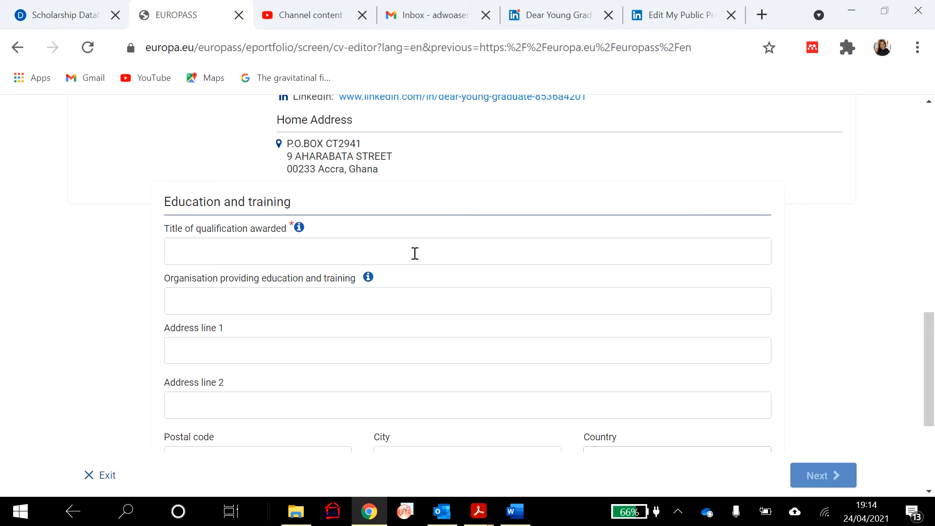
{"action": "left_click", "coordinate": [515, 511]}
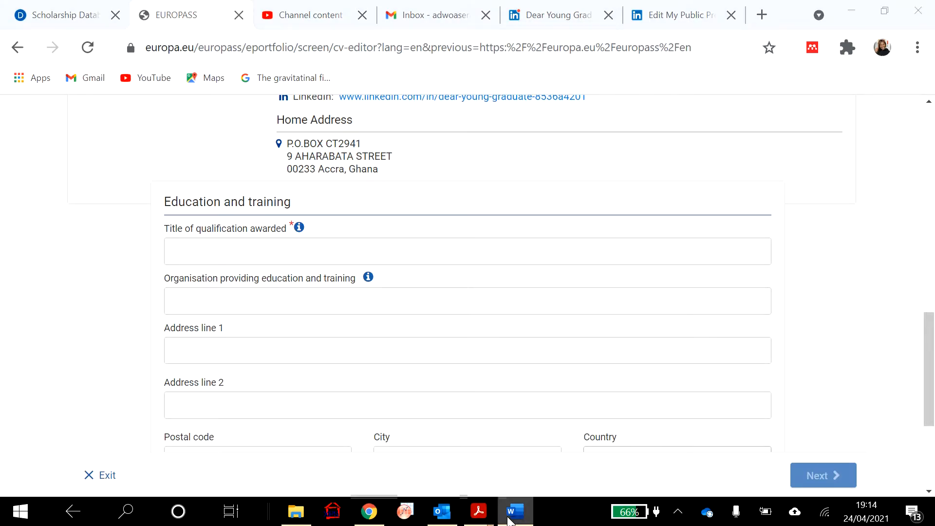
{"action": "left_click_drag", "start_coordinate": [299, 335], "coordinate": [219, 336]}
{"action": "left_click", "coordinate": [500, 335], "text": "shift"}
{"action": "key", "text": "ctrl+c"}
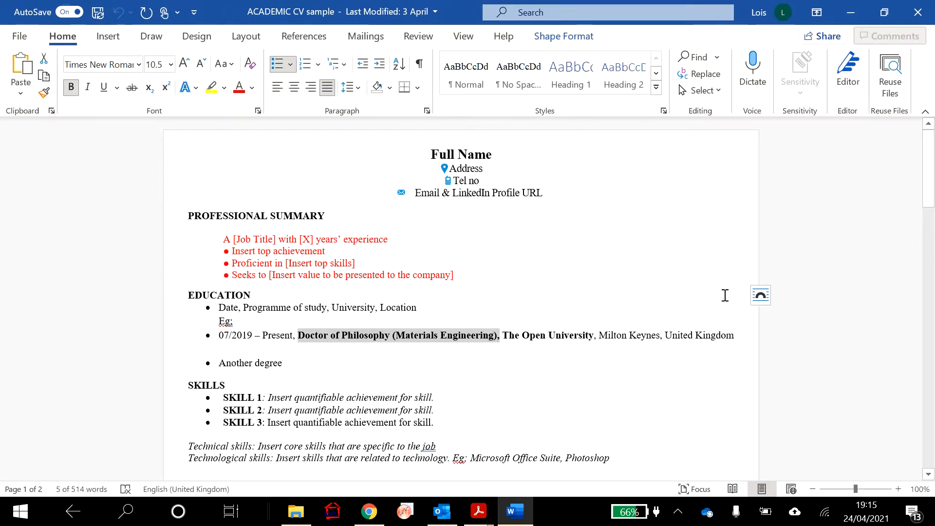
{"action": "left_click", "coordinate": [372, 519]}
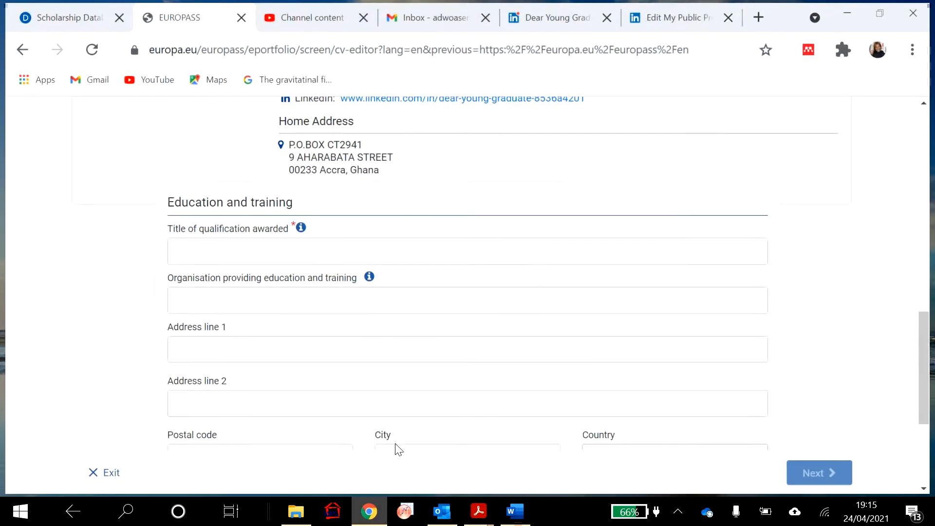
- Paste the PhD (Materials Engineering) title and enter The Open University with address line Walton HALL
{"action": "left_click", "coordinate": [241, 246]}
{"action": "key", "text": "ctrl+v"}
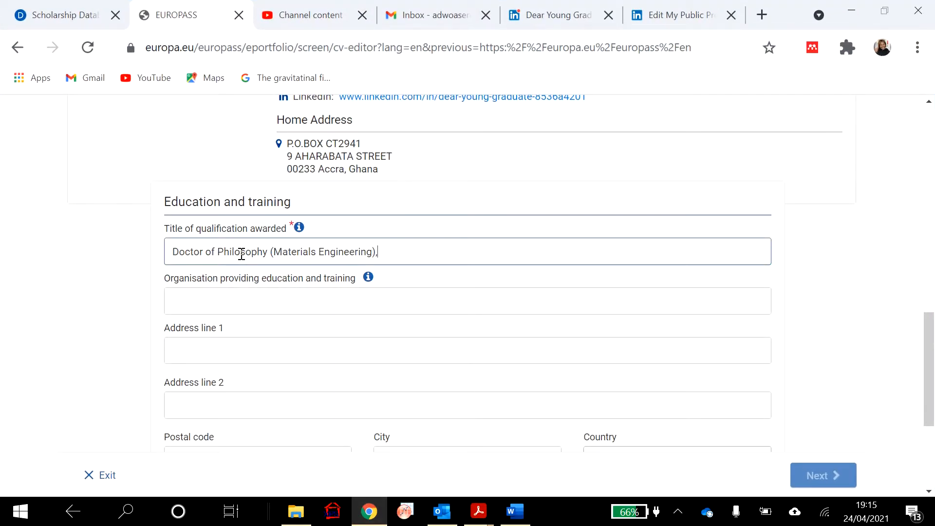
{"action": "left_click", "coordinate": [304, 304]}
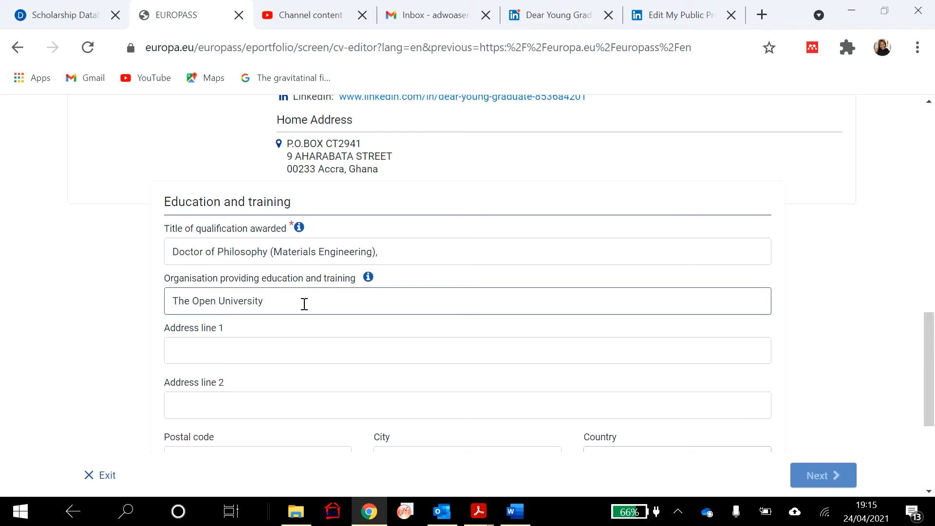
{"action": "left_click", "coordinate": [286, 354]}
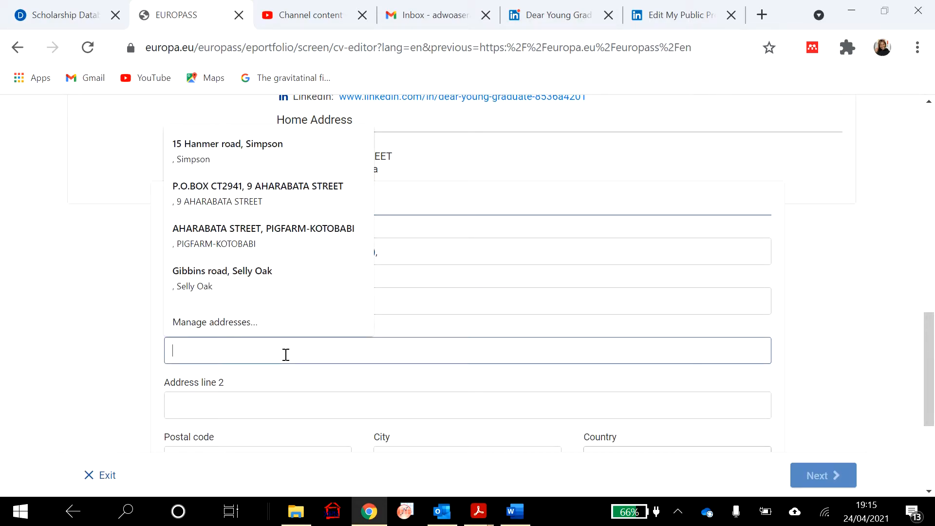
{"action": "type", "text": "Walton HALL"}
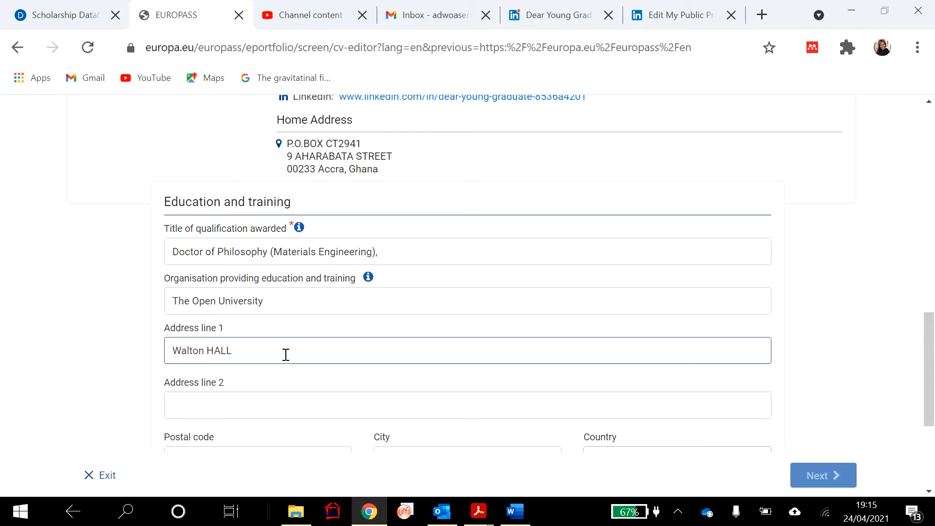
{"action": "scroll", "coordinate": [336, 398], "scroll_direction": "down", "scroll_amount": 3}
- Enter postal code MK7 6AA, city MILTON KEYNES and country United Kingdom
{"action": "left_click", "coordinate": [314, 320]}
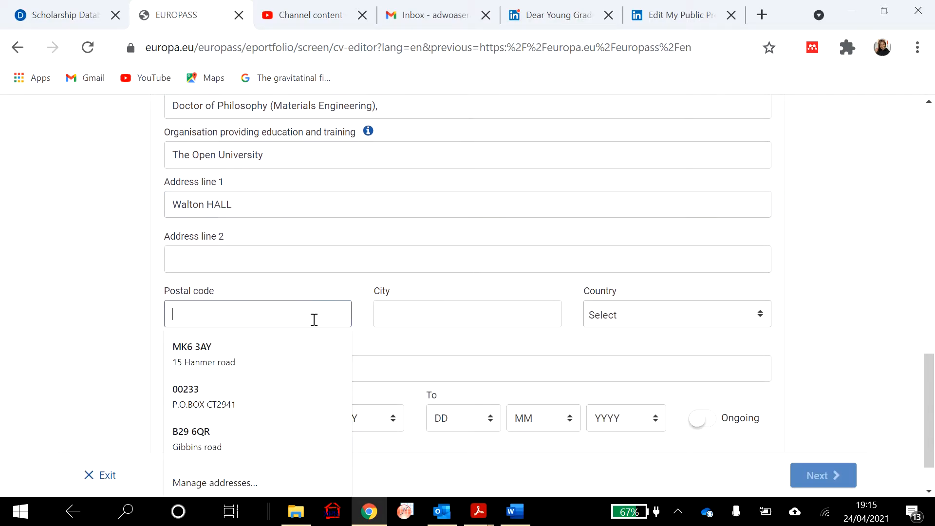
{"action": "type", "text": "MK7"}
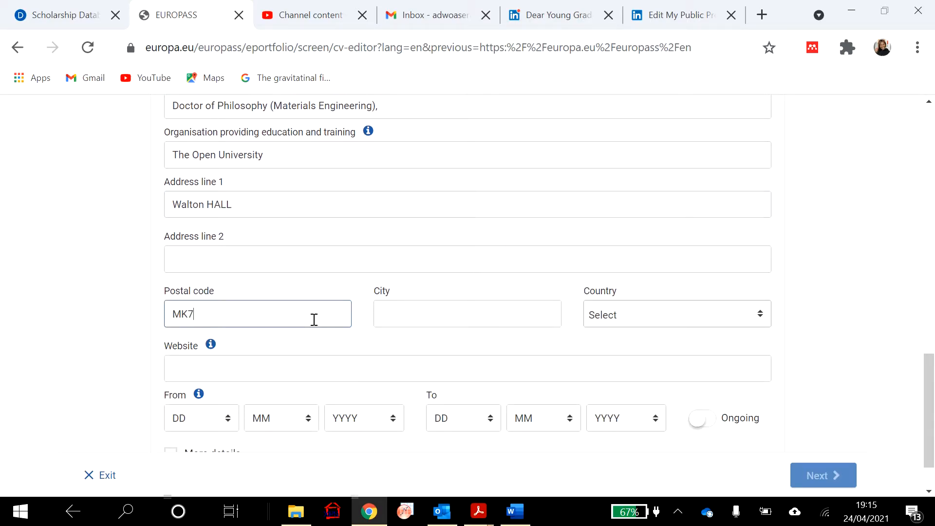
{"action": "type", "text": " 6AA"}
{"action": "left_click", "coordinate": [548, 311]}
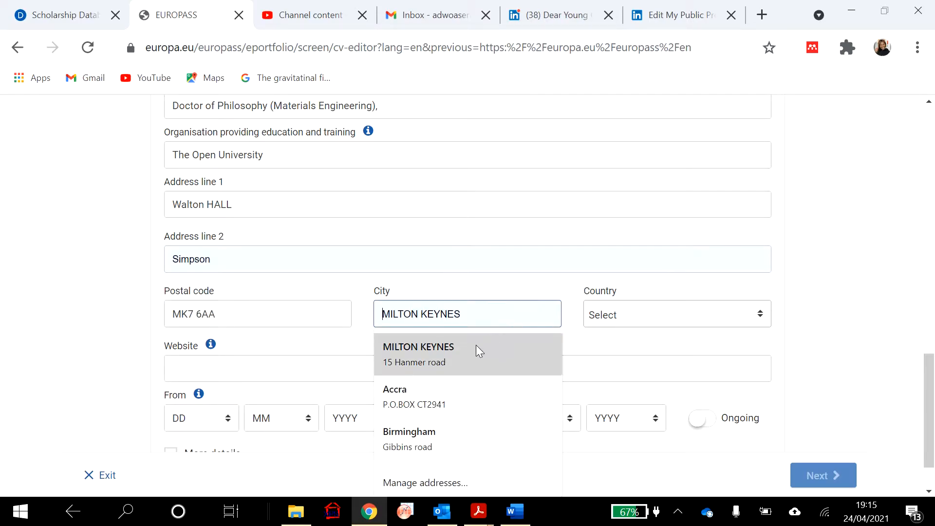
{"action": "left_click", "coordinate": [470, 341]}
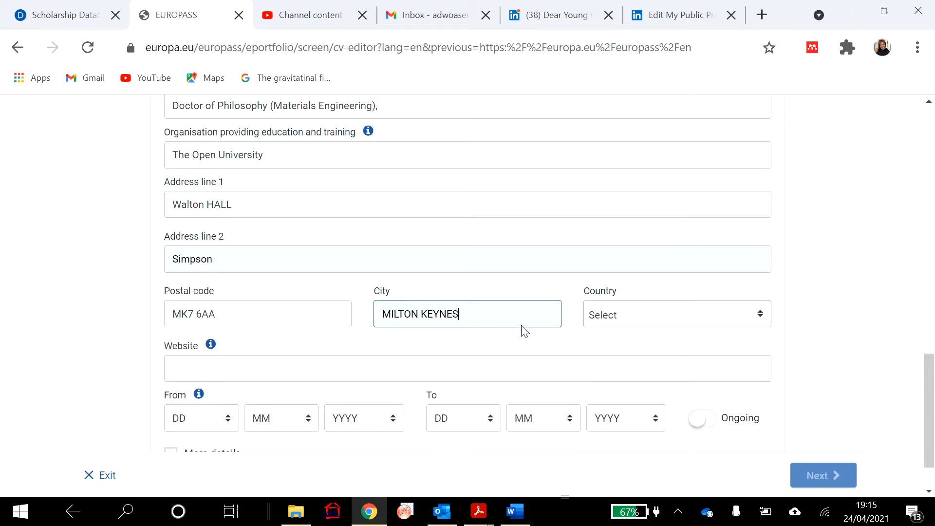
{"action": "left_click", "coordinate": [676, 315]}
{"action": "scroll", "coordinate": [706, 257], "scroll_direction": "down", "scroll_amount": 4}
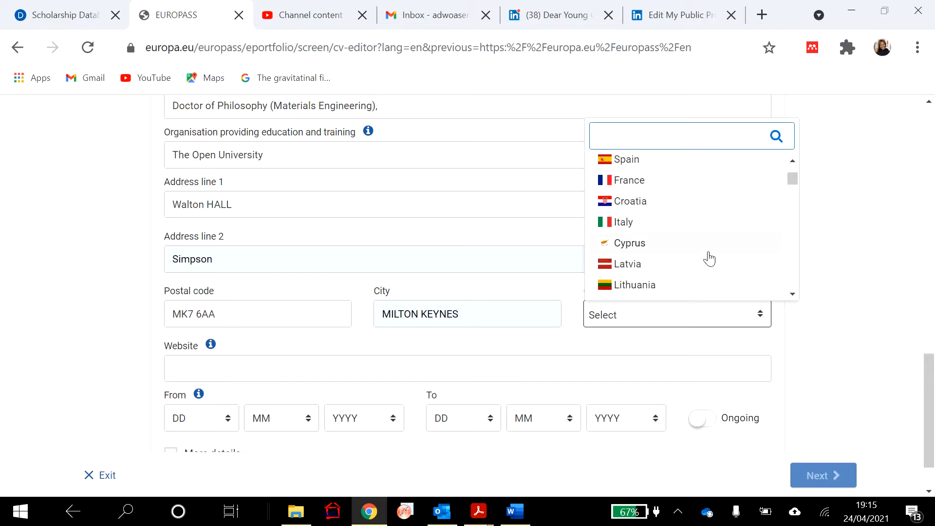
{"action": "scroll", "coordinate": [709, 258], "scroll_direction": "down", "scroll_amount": 10}
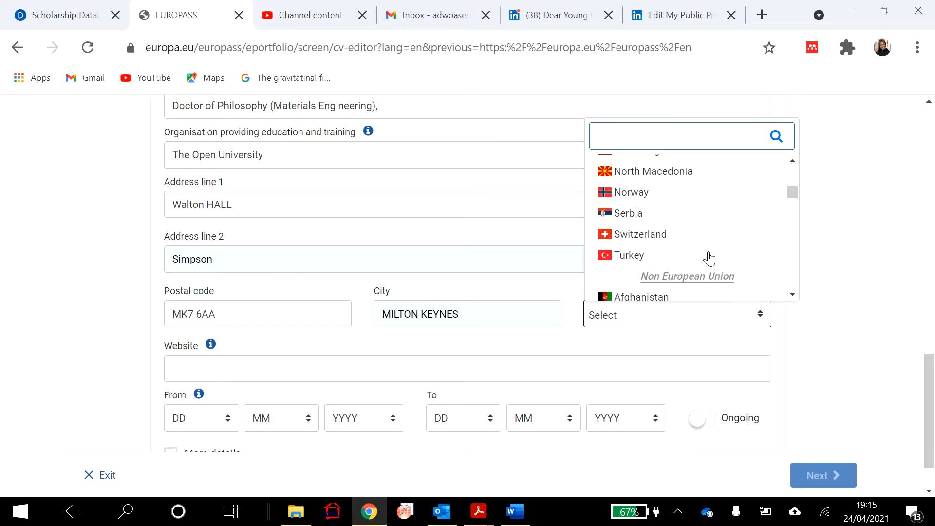
{"action": "scroll", "coordinate": [710, 258], "scroll_direction": "down", "scroll_amount": 6}
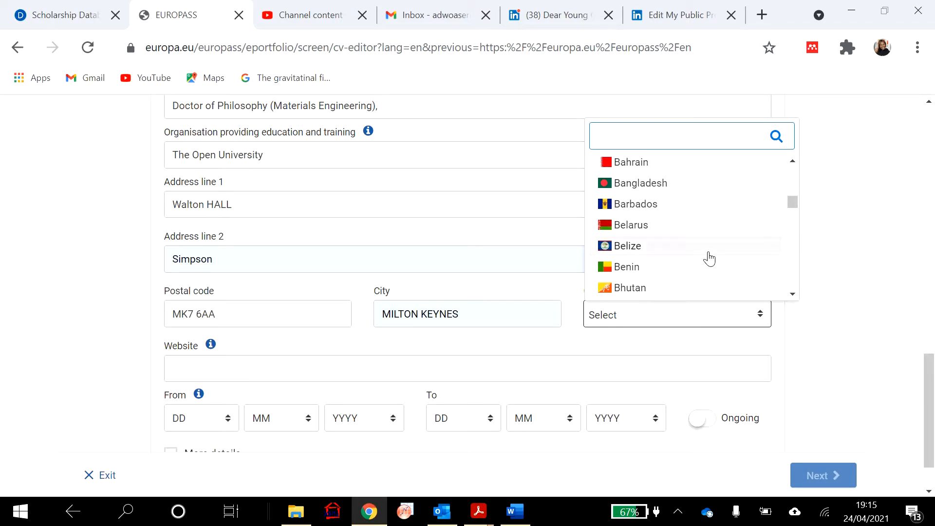
{"action": "scroll", "coordinate": [709, 258], "scroll_direction": "down", "scroll_amount": 8}
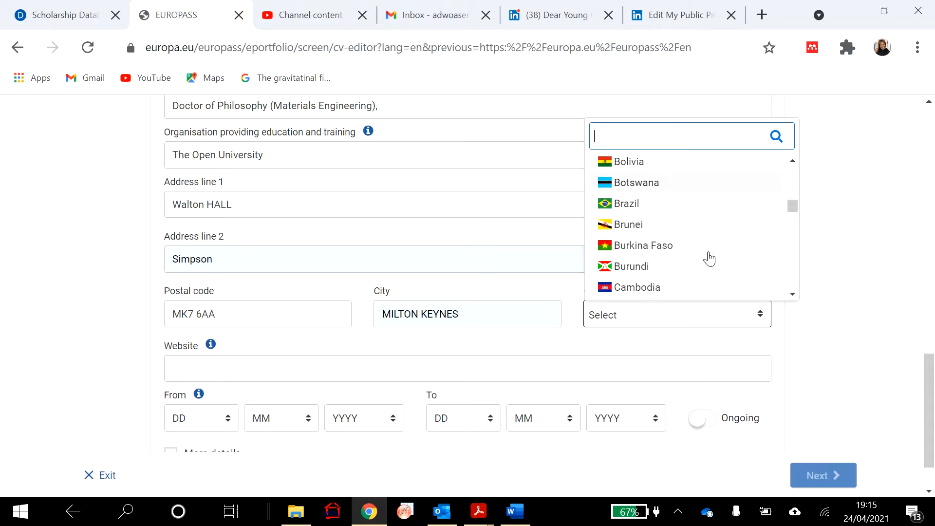
{"action": "scroll", "coordinate": [709, 258], "scroll_direction": "down", "scroll_amount": 8}
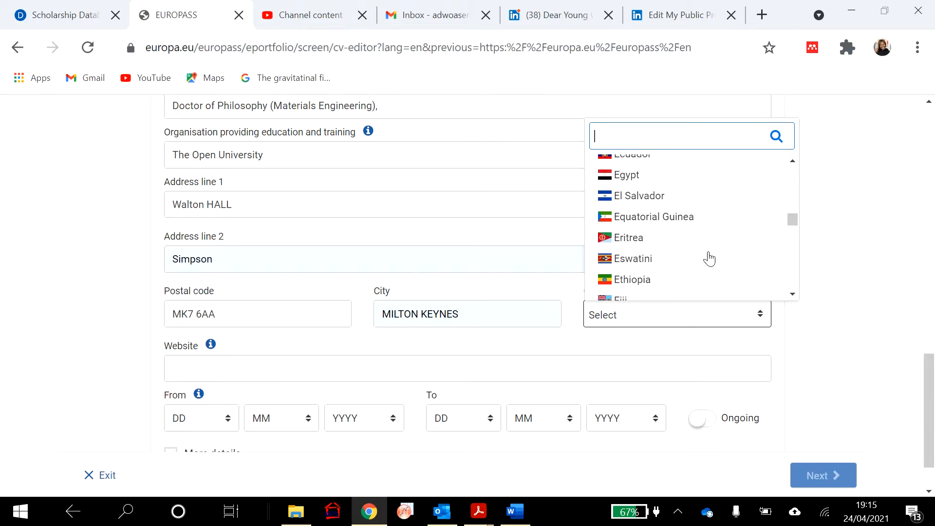
{"action": "type", "text": "UN"}
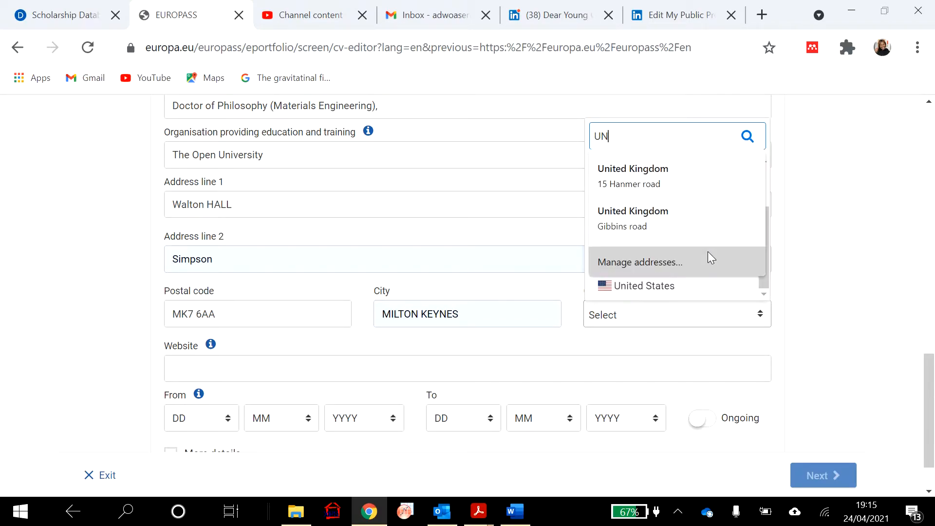
{"action": "left_click", "coordinate": [683, 176]}
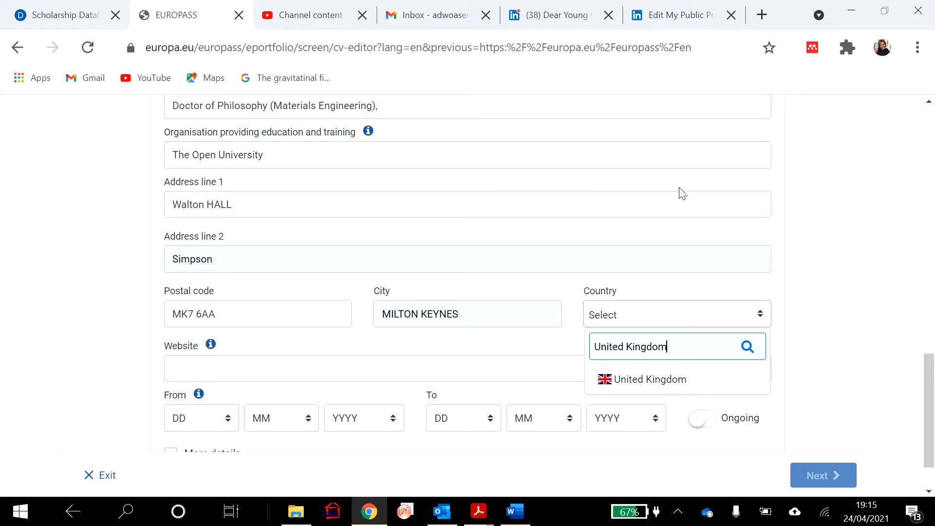
{"action": "left_click", "coordinate": [670, 387]}
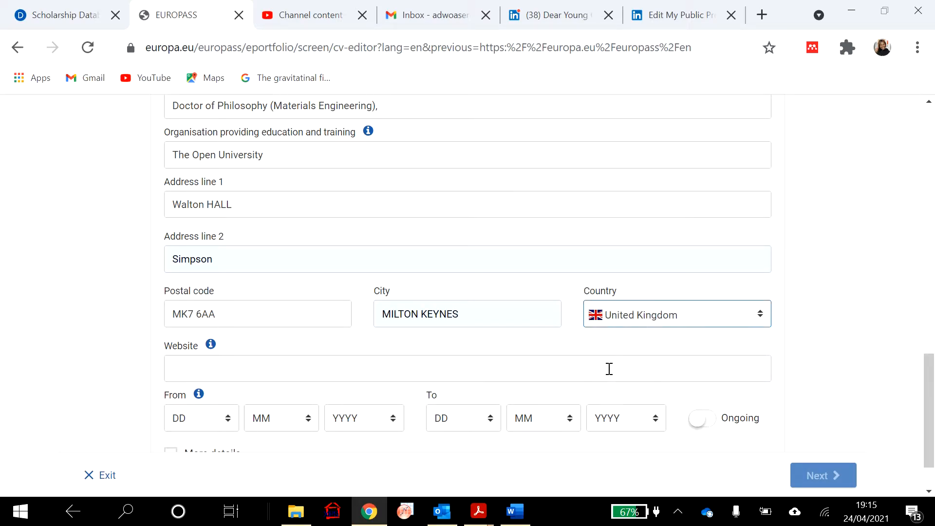
{"action": "scroll", "coordinate": [454, 394], "scroll_direction": "down", "scroll_amount": 1}
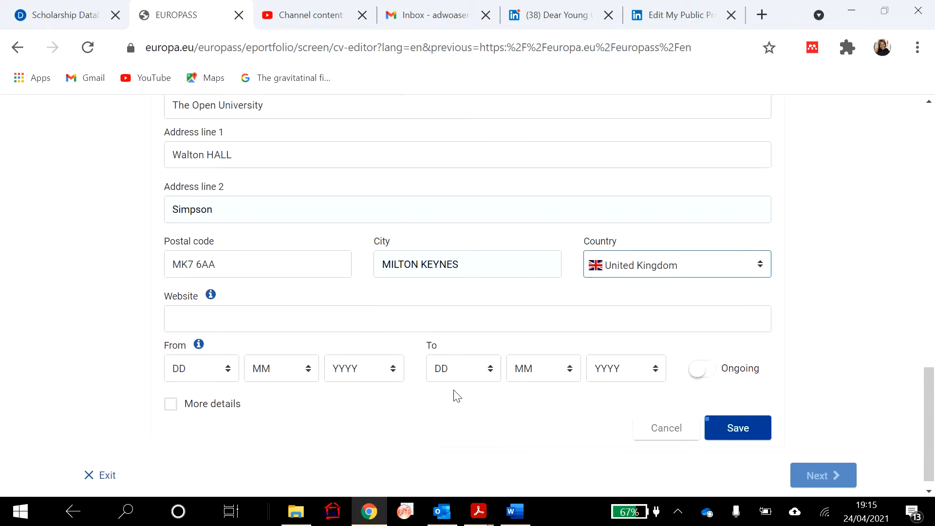
{"action": "left_click", "coordinate": [443, 305]}
{"action": "left_click", "coordinate": [765, 16]}
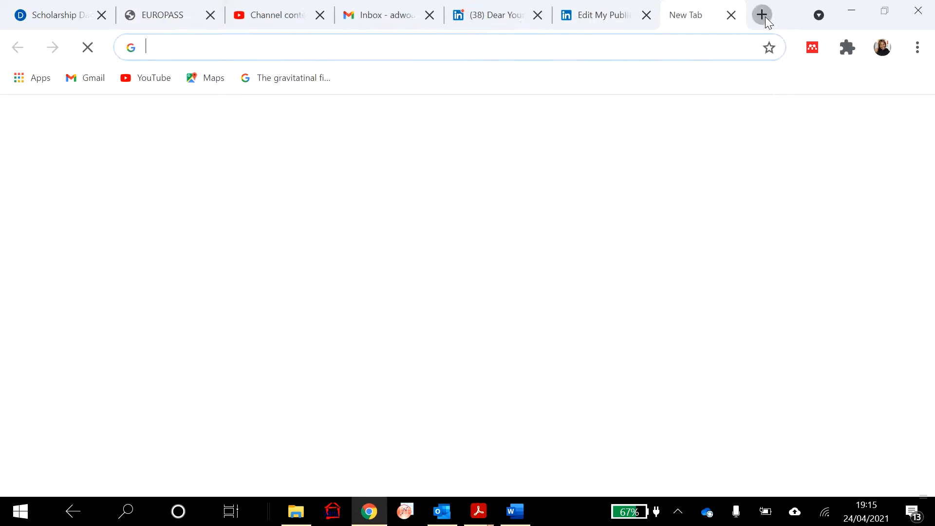
{"action": "type", "text": "THE OPEN"}
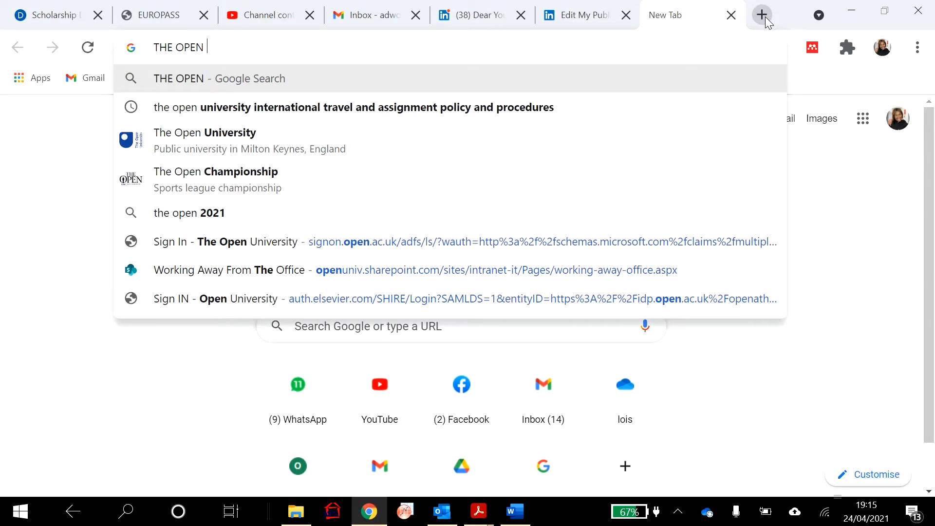
{"action": "left_click", "coordinate": [285, 141]}
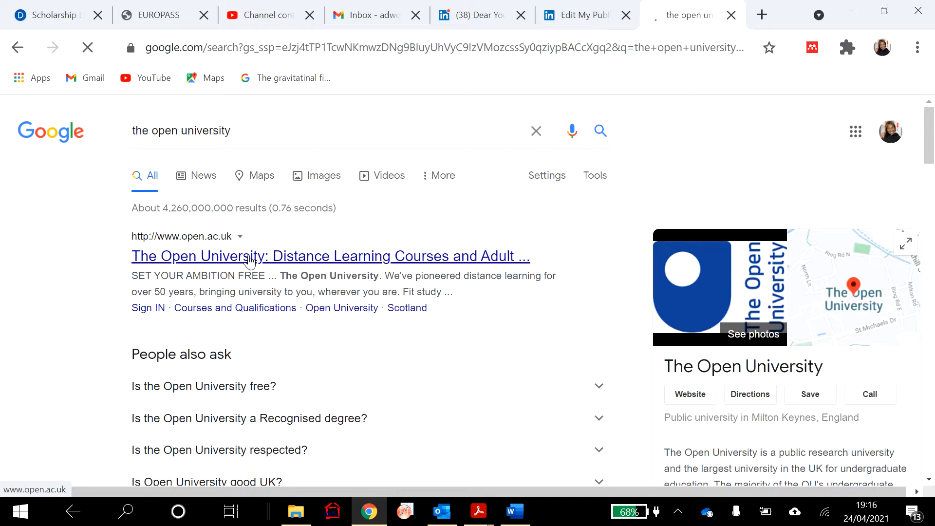
{"action": "left_click", "coordinate": [250, 262]}
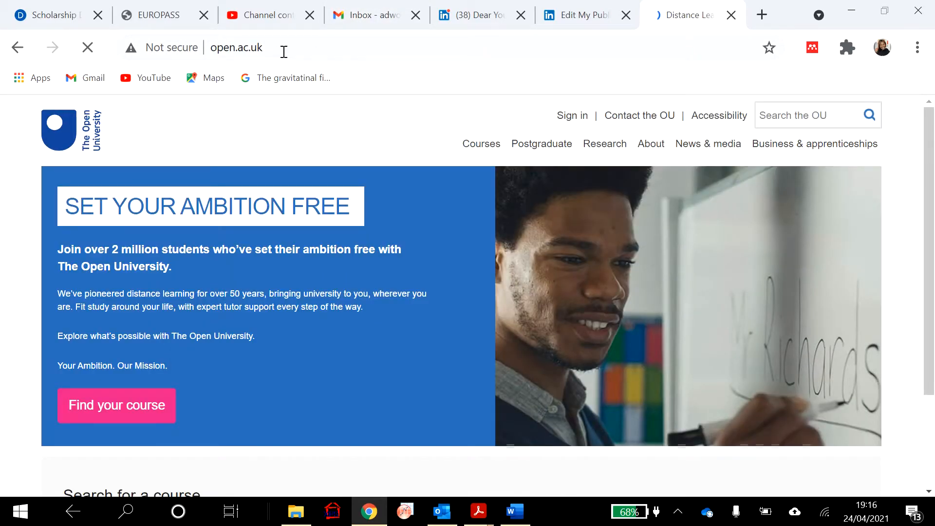
{"action": "left_click", "coordinate": [284, 52]}
{"action": "key", "text": "ctrl+c"}
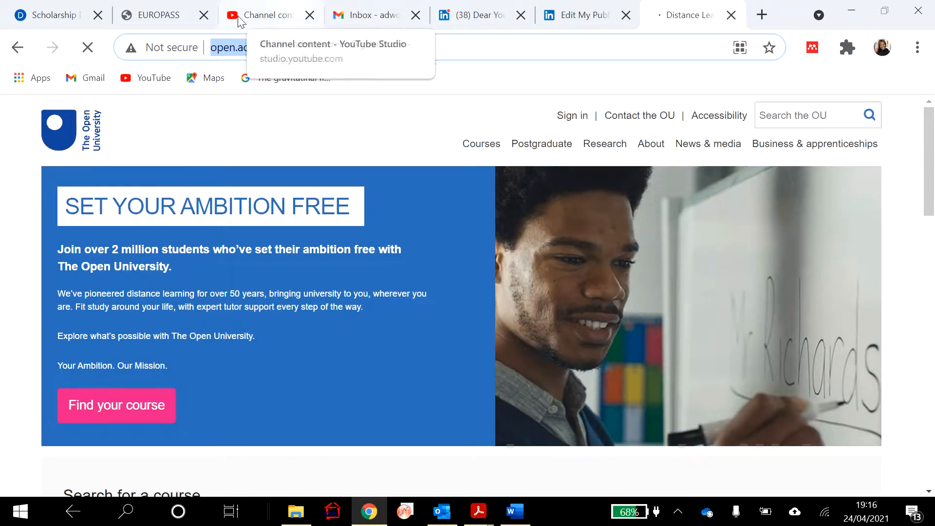
{"action": "left_click", "coordinate": [122, 13]}
{"action": "key", "text": "ctrl+v"}
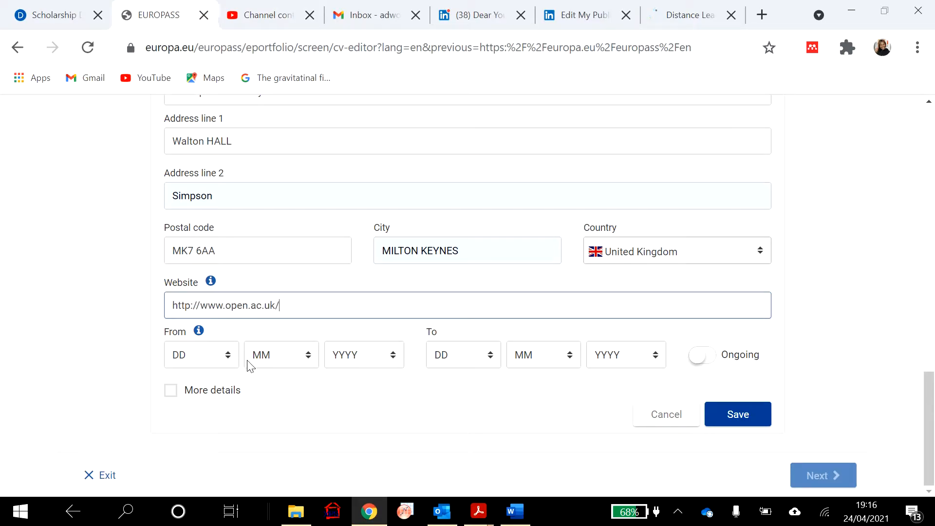
- Set the PhD start date to 10/9/2019
{"action": "left_click", "coordinate": [228, 361]}
{"action": "left_click", "coordinate": [206, 236]}
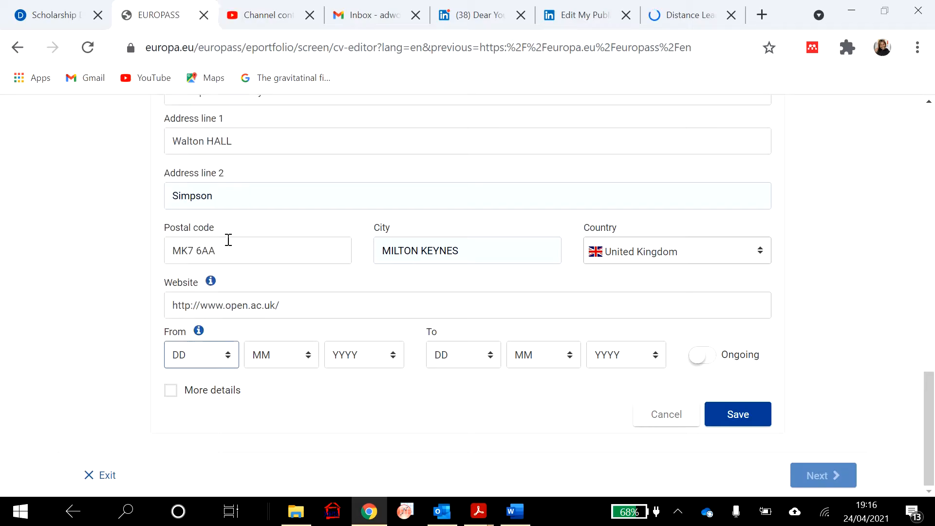
{"action": "left_click", "coordinate": [310, 359]}
{"action": "left_click", "coordinate": [294, 257]}
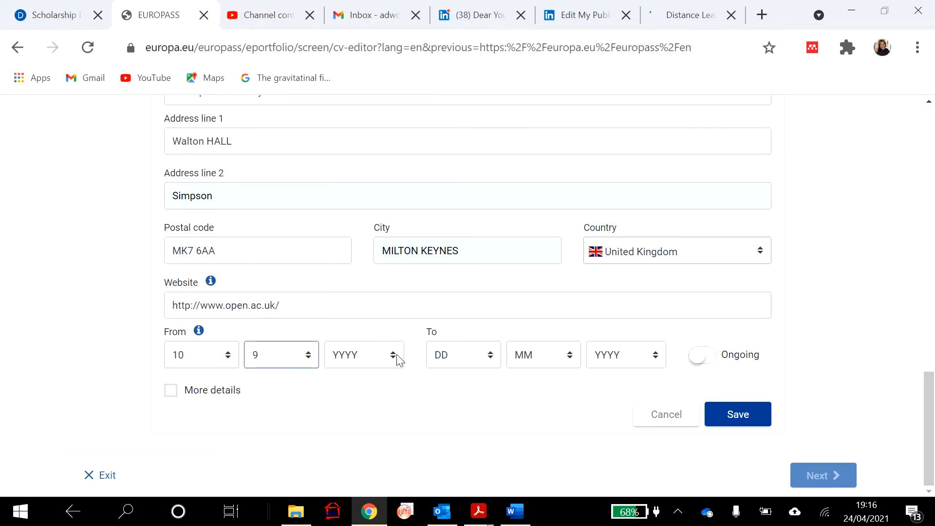
{"action": "left_click", "coordinate": [393, 355]}
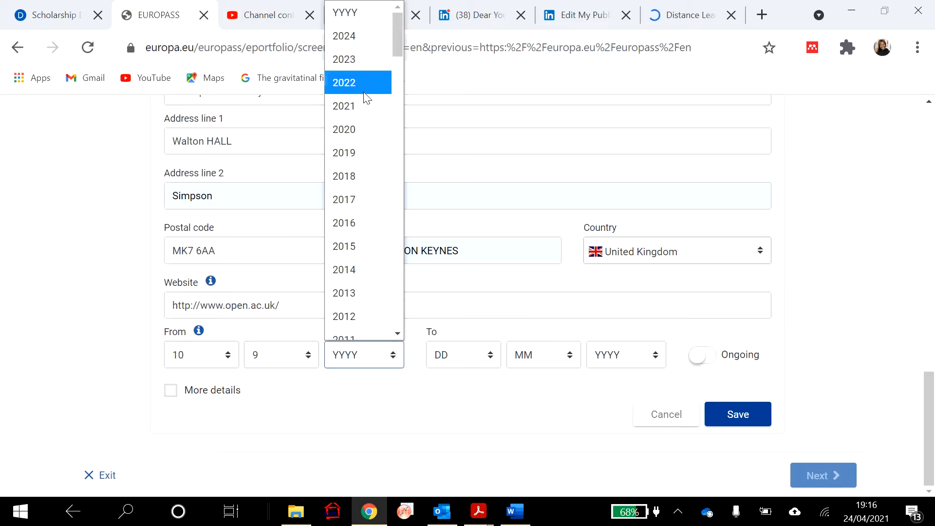
{"action": "left_click", "coordinate": [351, 154]}
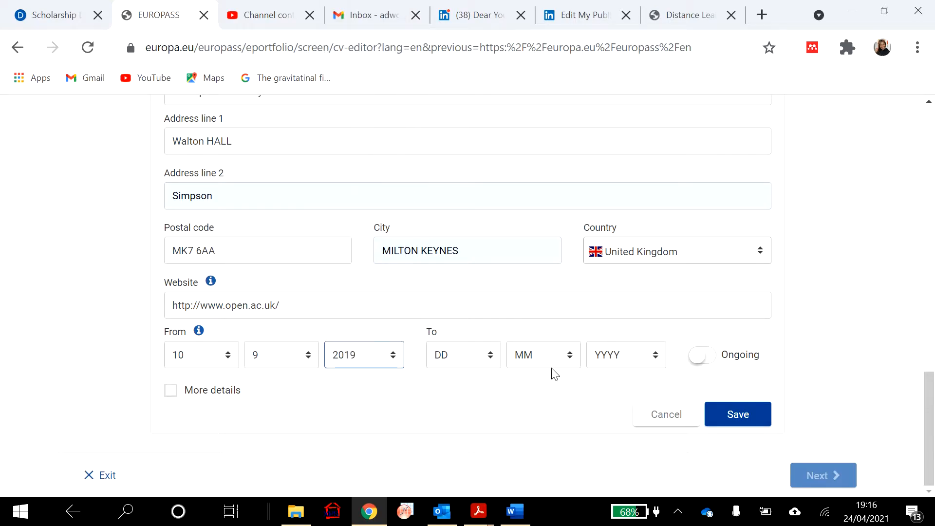
- Set the end date to 7/6/2020, leave Ongoing off, and save the entry
{"action": "left_click", "coordinate": [486, 359]}
{"action": "left_click", "coordinate": [446, 170]}
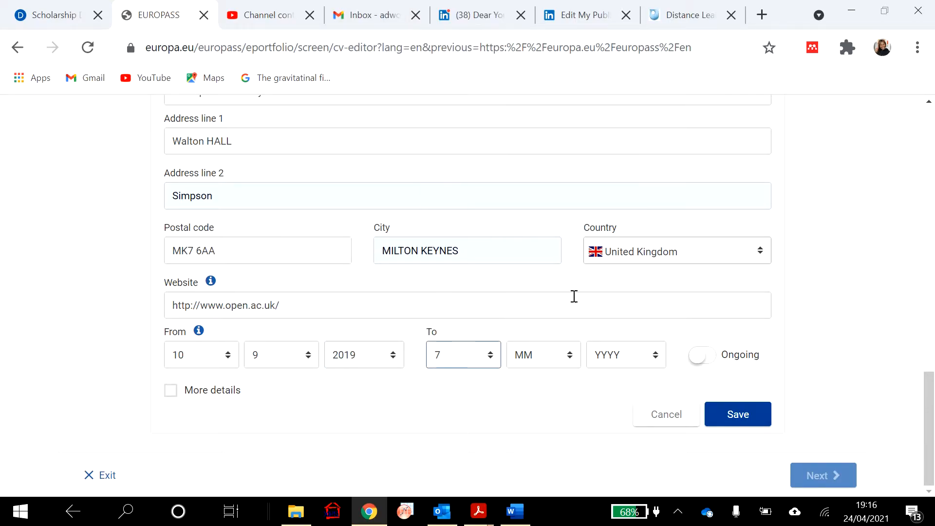
{"action": "left_click", "coordinate": [562, 359]}
{"action": "left_click", "coordinate": [546, 191]}
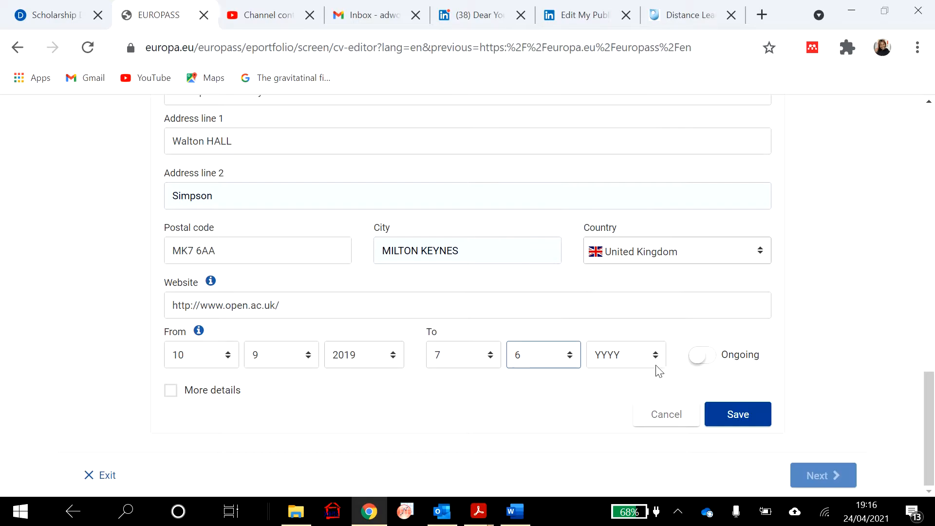
{"action": "left_click", "coordinate": [652, 363]}
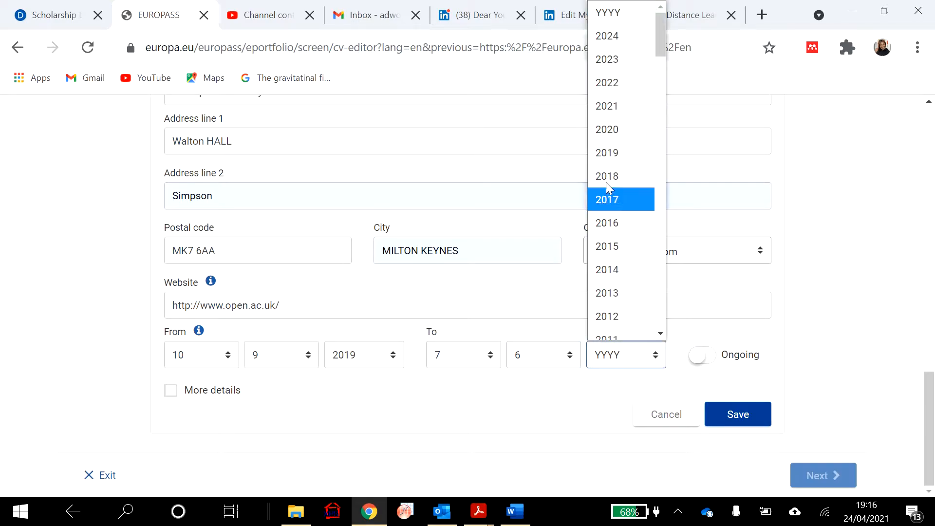
{"action": "left_click", "coordinate": [616, 129]}
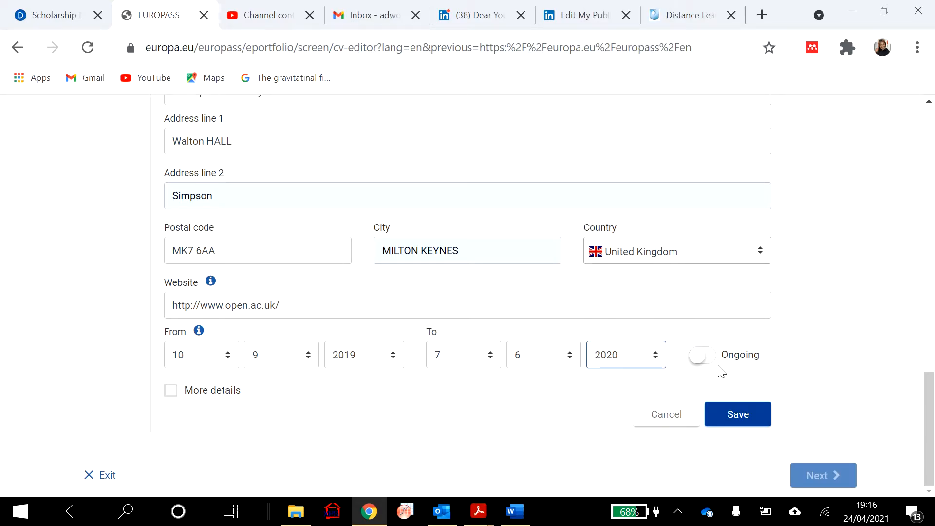
{"action": "left_click", "coordinate": [704, 359]}
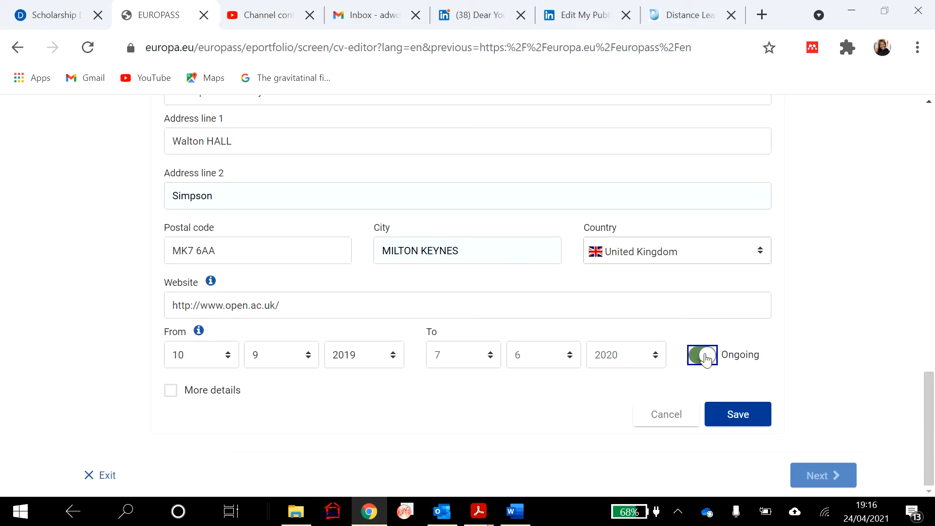
{"action": "left_click", "coordinate": [708, 360]}
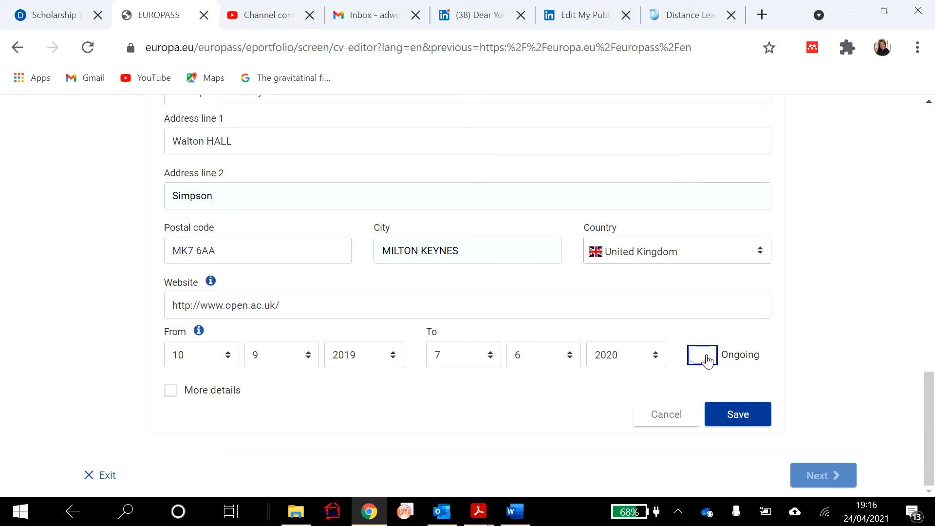
{"action": "left_click", "coordinate": [743, 414]}
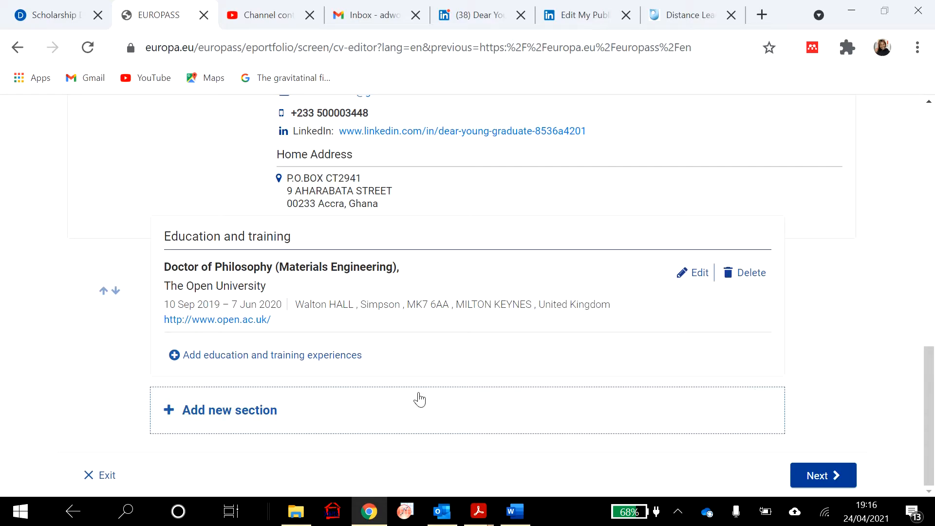
- Browse the new-section types, cancel without adding a section, and proceed to template selection
{"action": "left_click", "coordinate": [248, 415]}
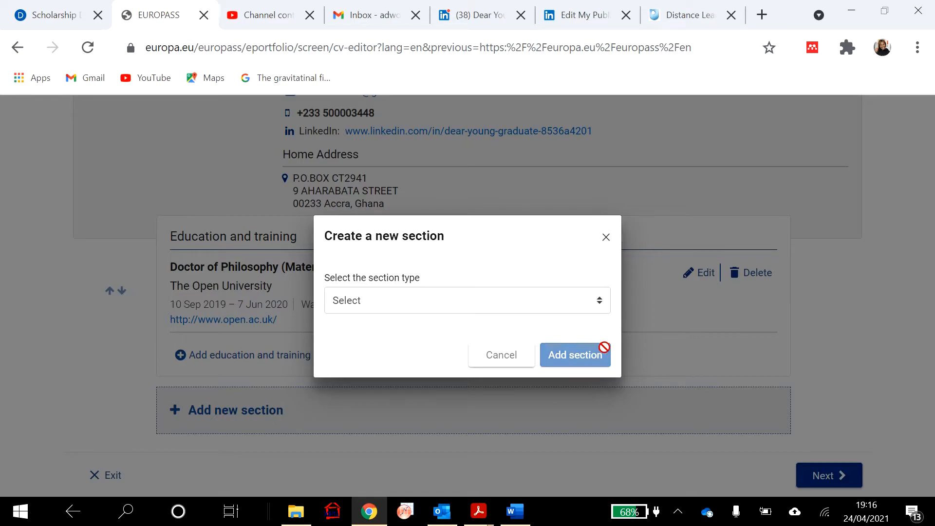
{"action": "left_click", "coordinate": [603, 306]}
{"action": "scroll", "coordinate": [476, 186], "scroll_direction": "down", "scroll_amount": 2}
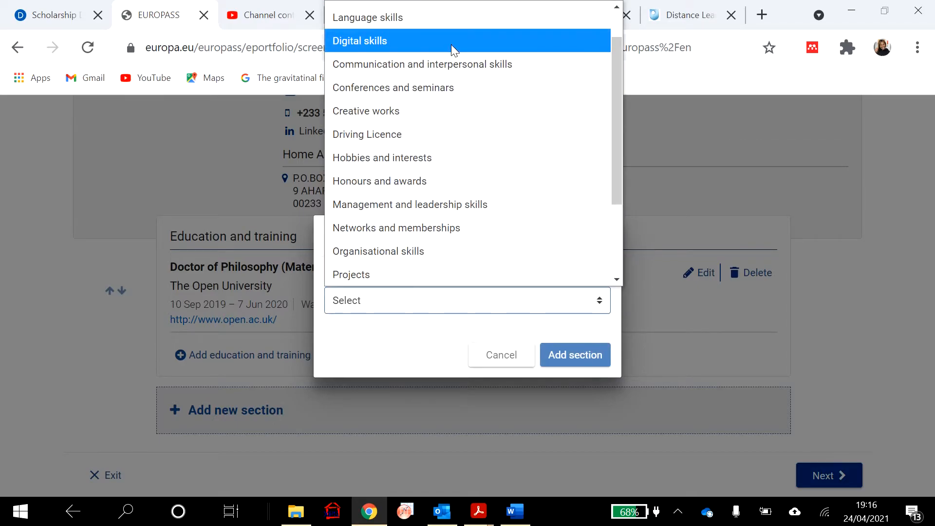
{"action": "scroll", "coordinate": [478, 224], "scroll_direction": "down", "scroll_amount": 2}
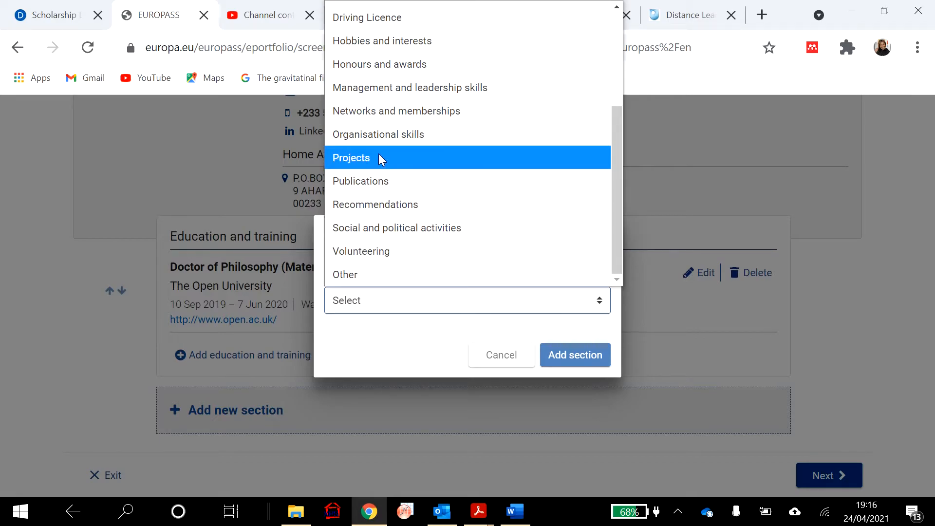
{"action": "scroll", "coordinate": [379, 154], "scroll_direction": "up", "scroll_amount": 3}
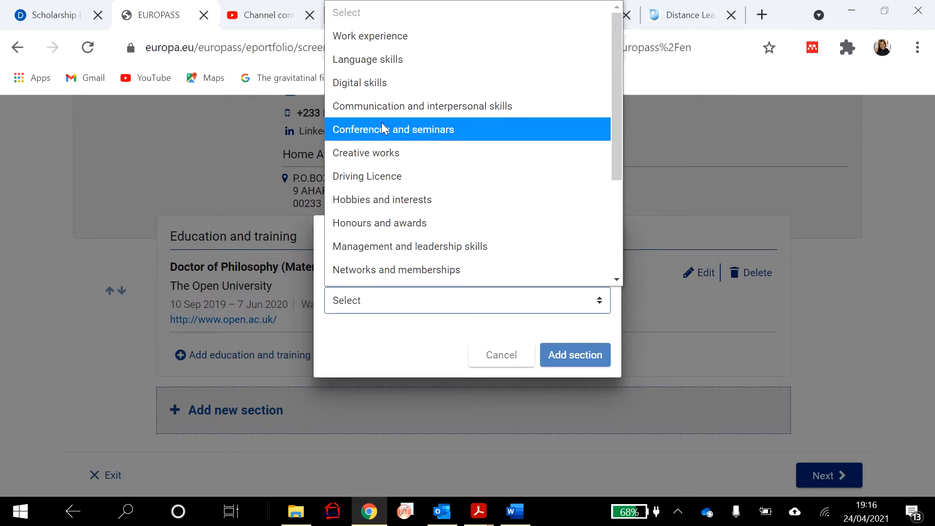
{"action": "left_click", "coordinate": [790, 378]}
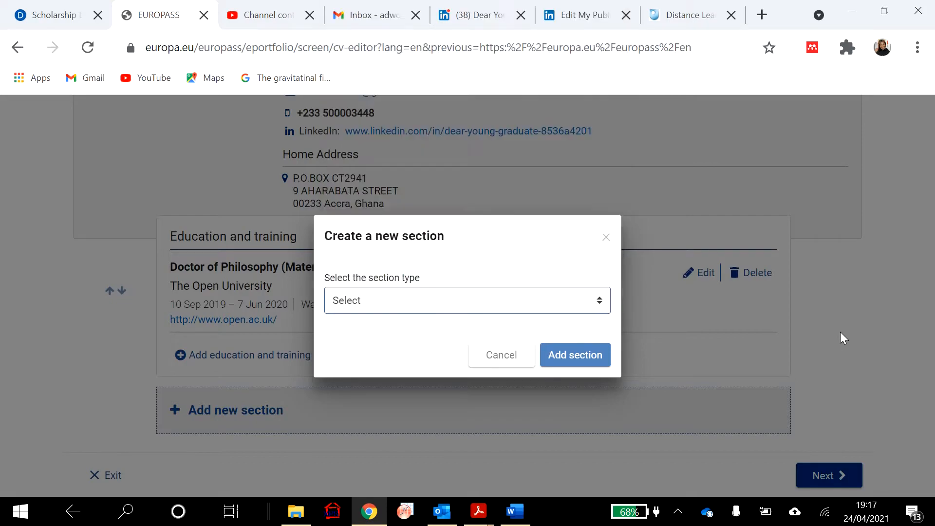
{"action": "left_click", "coordinate": [522, 354]}
{"action": "left_click", "coordinate": [812, 477]}
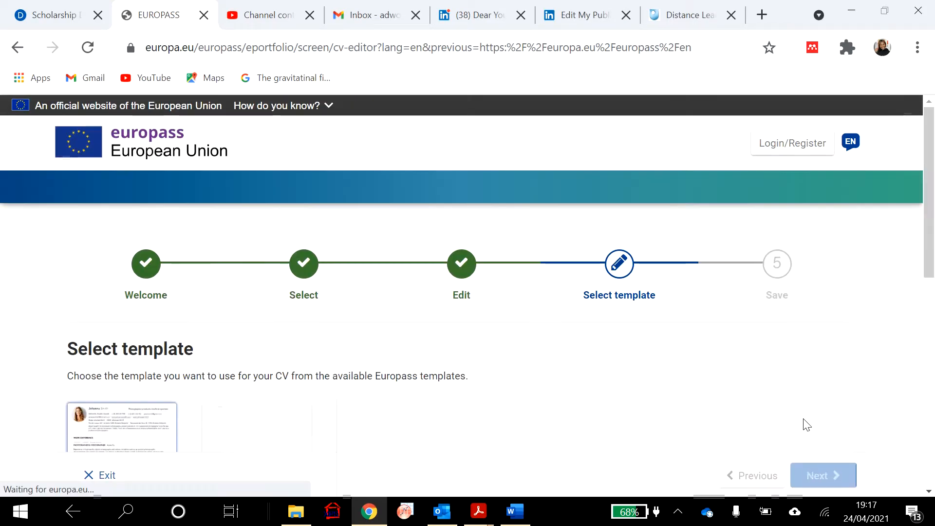
- Preview the CV in the two-column template and the third template
{"action": "scroll", "coordinate": [741, 379], "scroll_direction": "down", "scroll_amount": 5}
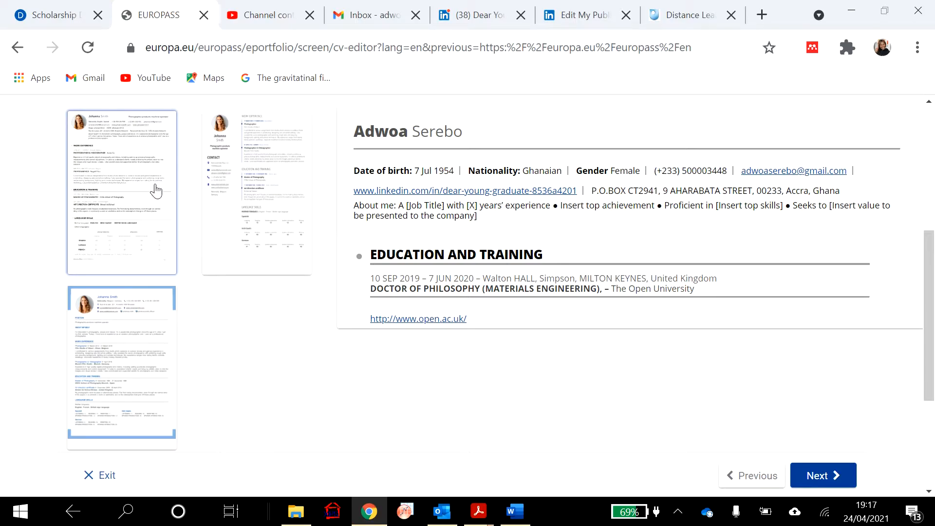
{"action": "left_click", "coordinate": [240, 198]}
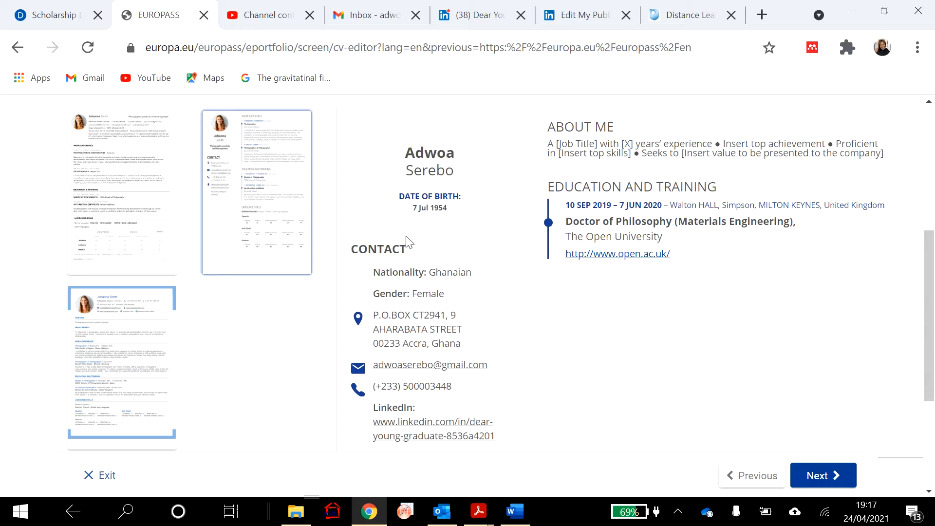
{"action": "left_click", "coordinate": [141, 361]}
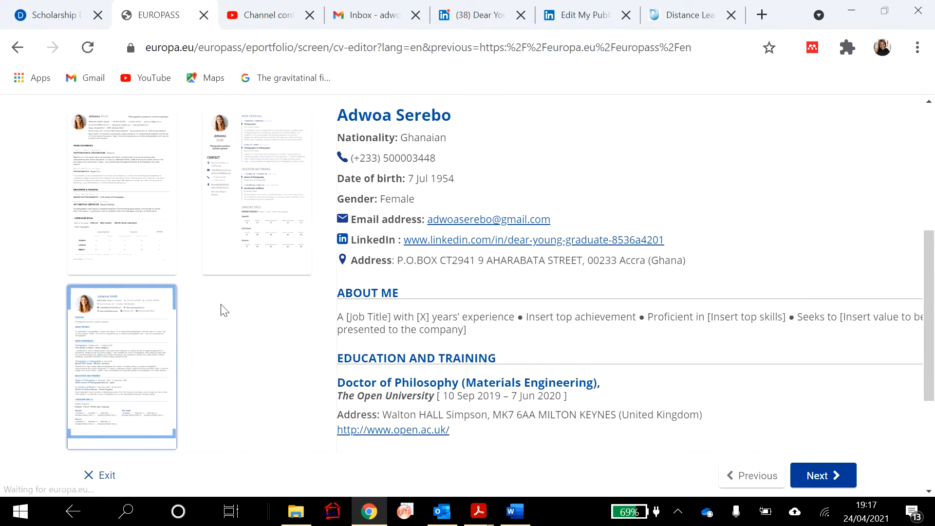
{"action": "left_click", "coordinate": [244, 242]}
- Apply the first template and look over the re-rendered single-column CV preview
{"action": "left_click", "coordinate": [117, 217]}
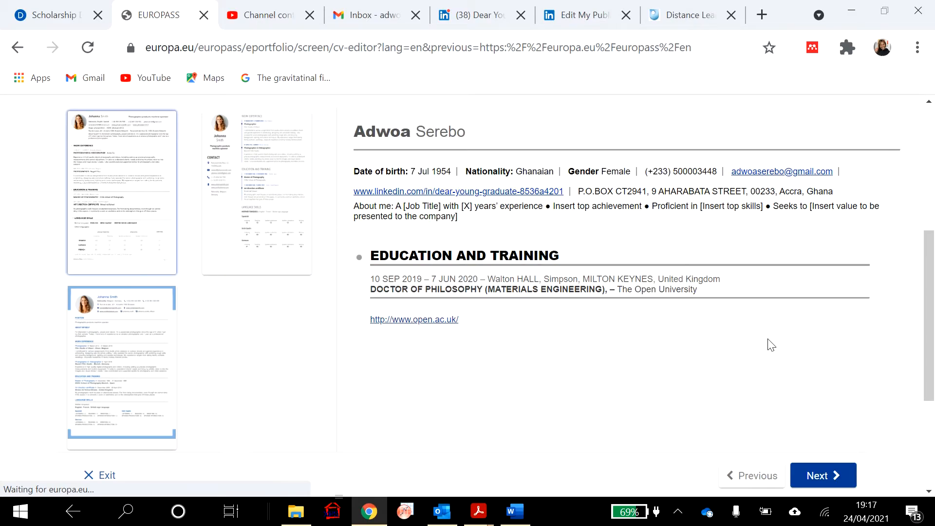
{"action": "scroll", "coordinate": [542, 380], "scroll_direction": "up", "scroll_amount": 3}
{"action": "scroll", "coordinate": [543, 379], "scroll_direction": "down", "scroll_amount": 1}
{"action": "scroll", "coordinate": [543, 380], "scroll_direction": "down", "scroll_amount": 2}
{"action": "scroll", "coordinate": [543, 379], "scroll_direction": "up", "scroll_amount": 2}
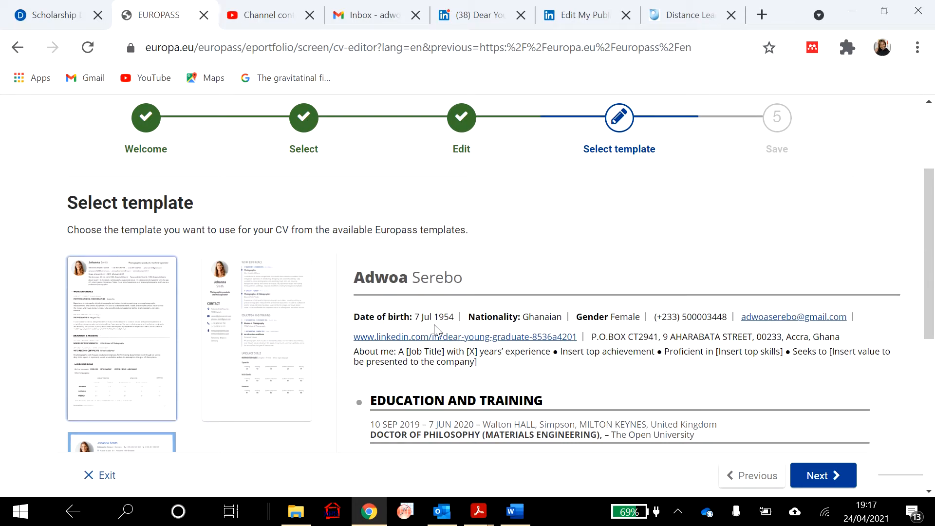
{"action": "scroll", "coordinate": [435, 331], "scroll_direction": "down", "scroll_amount": 3}
- On the save and share step, enter a name for the CV and download it as a PDF
{"action": "left_click", "coordinate": [823, 475]}
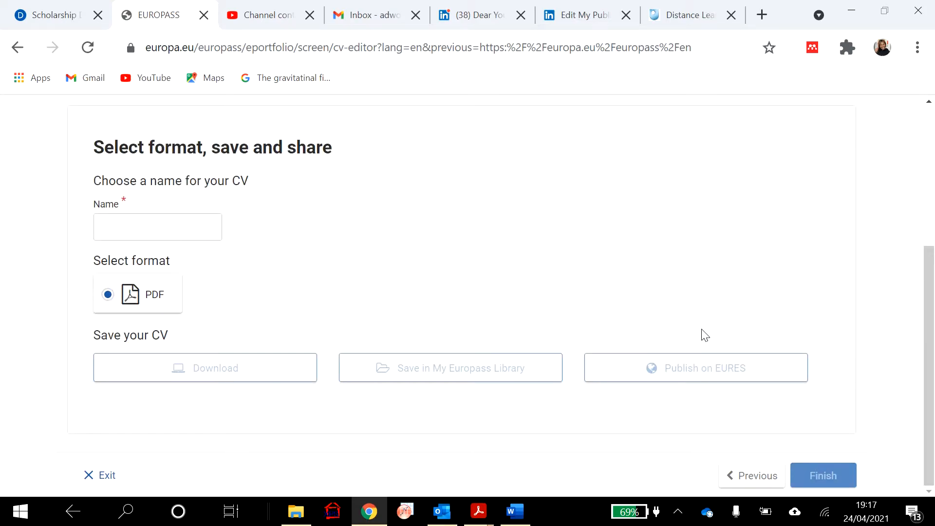
{"action": "left_click", "coordinate": [159, 233]}
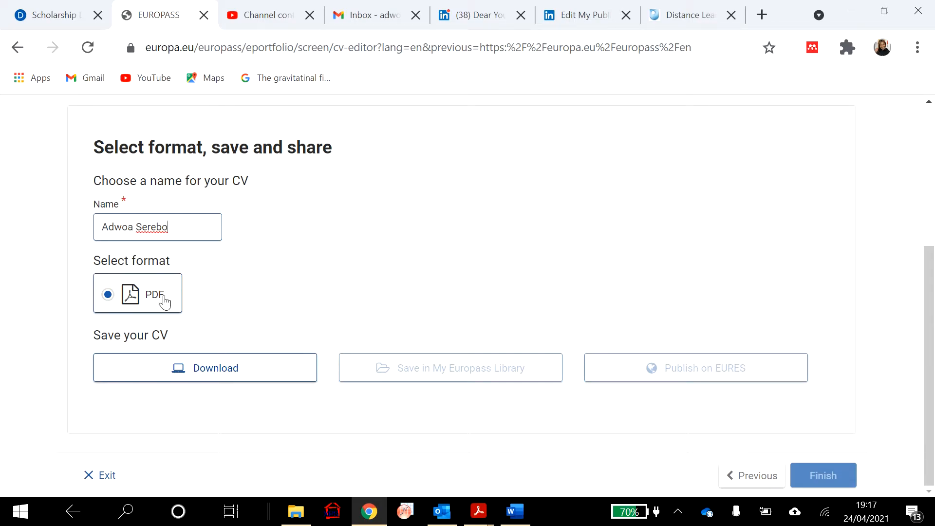
{"action": "left_click", "coordinate": [209, 376]}
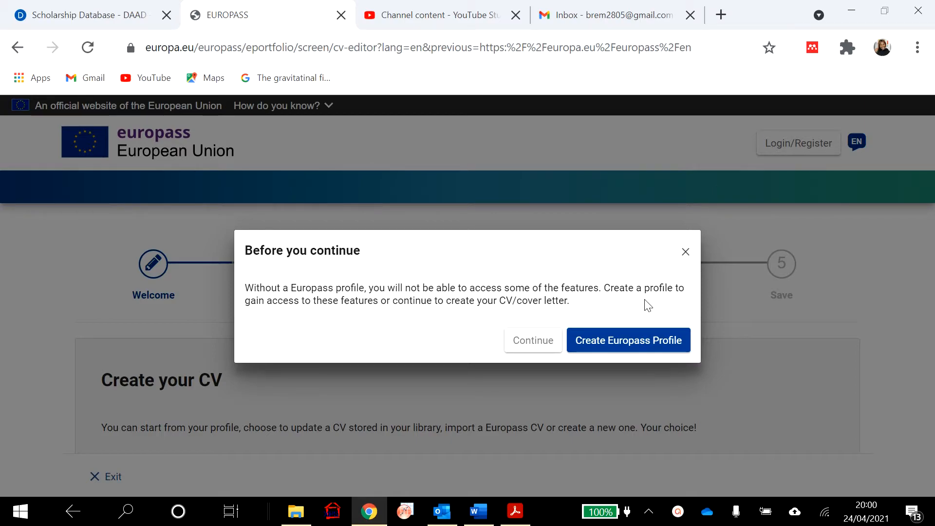
- Choose Create Europass Profile, then Register, then sign in with a different e-mail address
{"action": "left_click", "coordinate": [617, 344]}
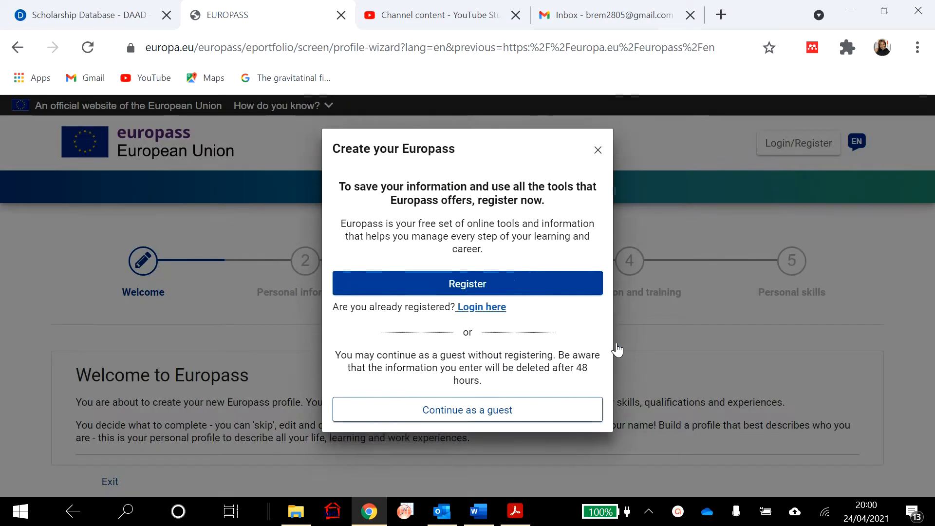
{"action": "left_click", "coordinate": [518, 302]}
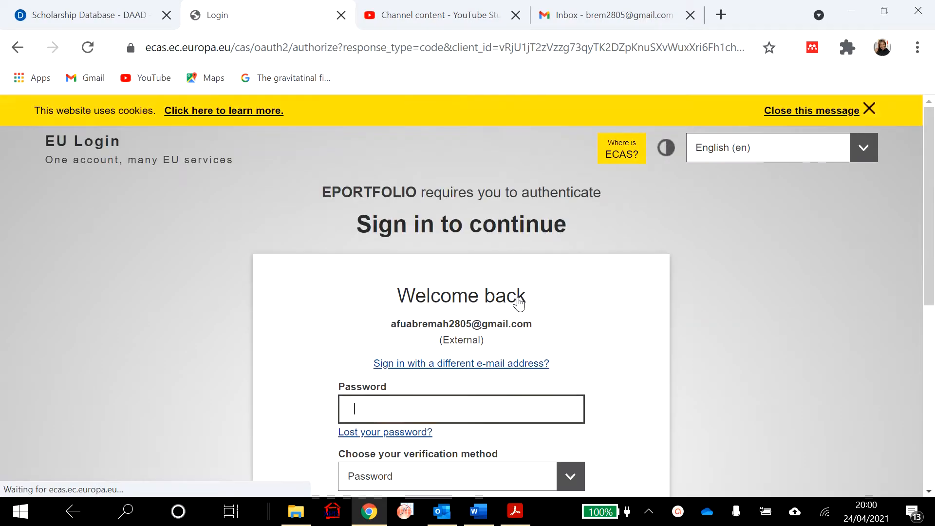
{"action": "scroll", "coordinate": [555, 343], "scroll_direction": "down", "scroll_amount": 3}
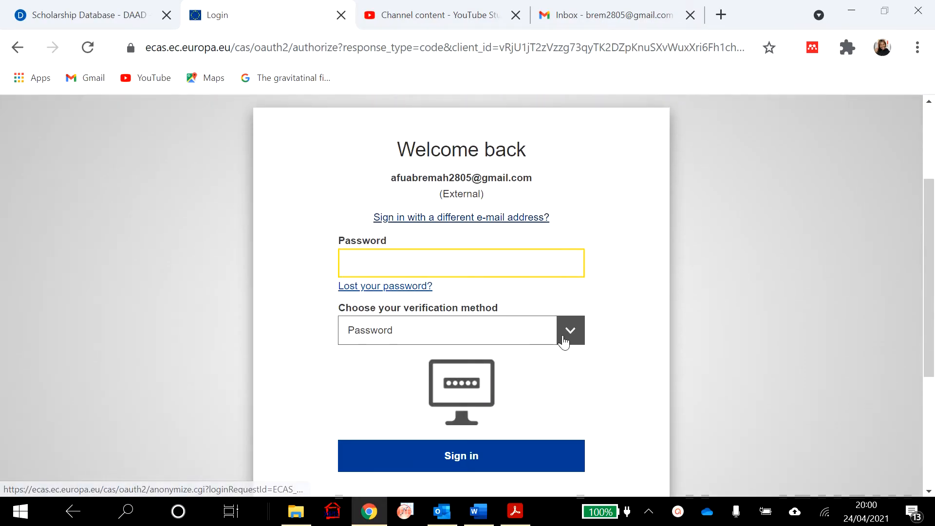
{"action": "left_click", "coordinate": [517, 227]}
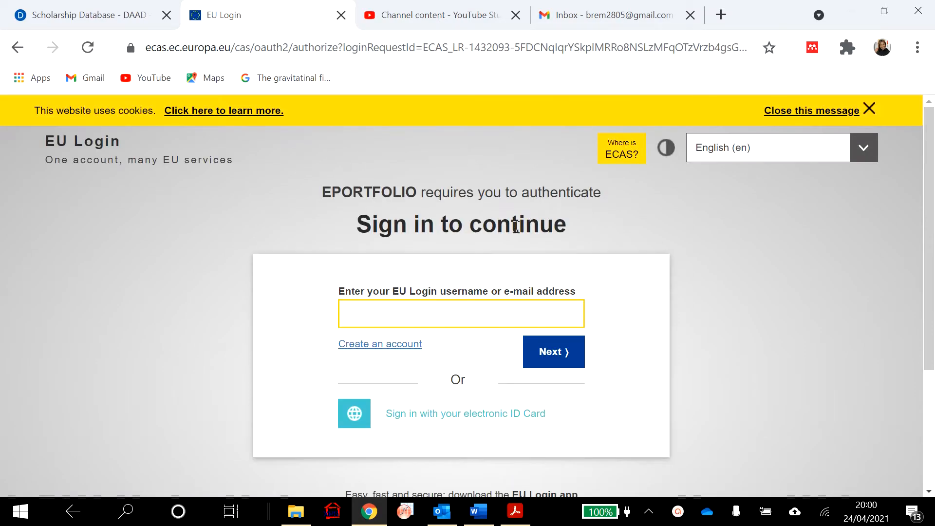
- Open the new-account form and enter the account holder's first and last name
{"action": "left_click", "coordinate": [386, 346]}
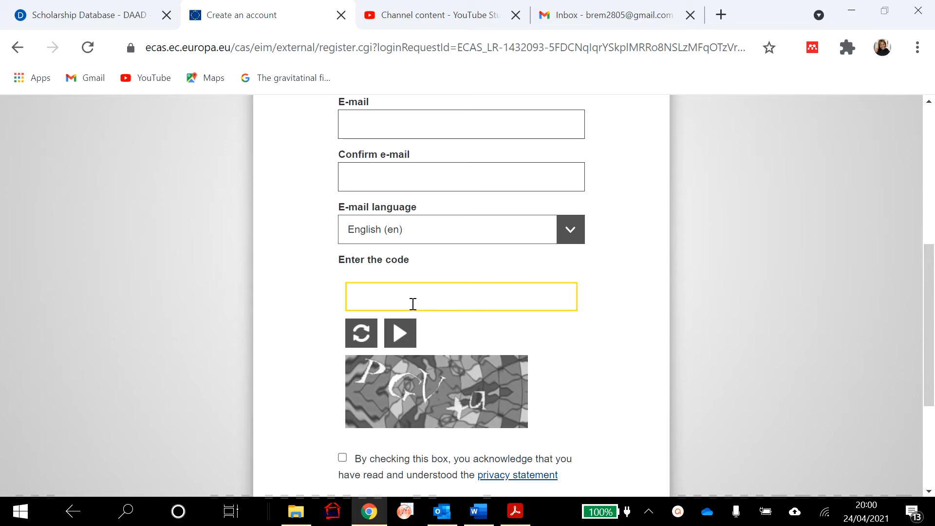
{"action": "scroll", "coordinate": [476, 286], "scroll_direction": "up", "scroll_amount": 5}
{"action": "left_click", "coordinate": [447, 244]}
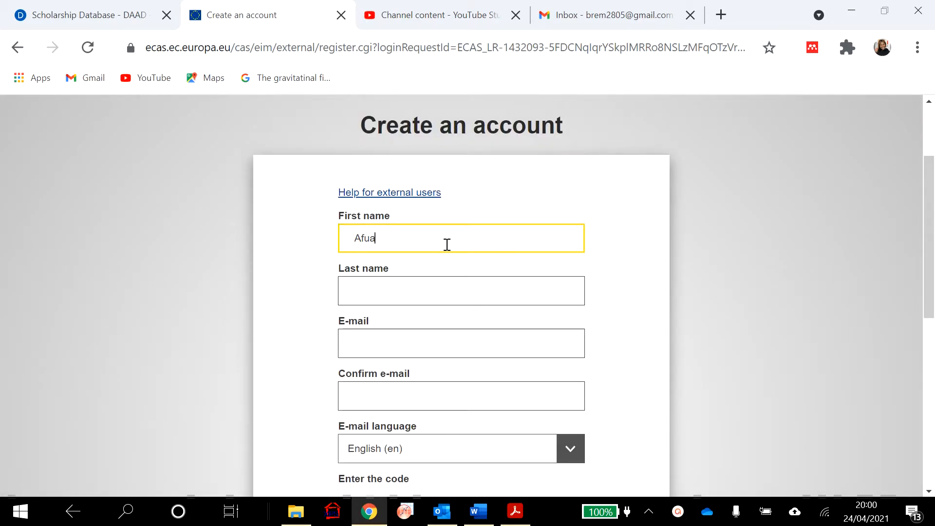
{"action": "left_click", "coordinate": [418, 293]}
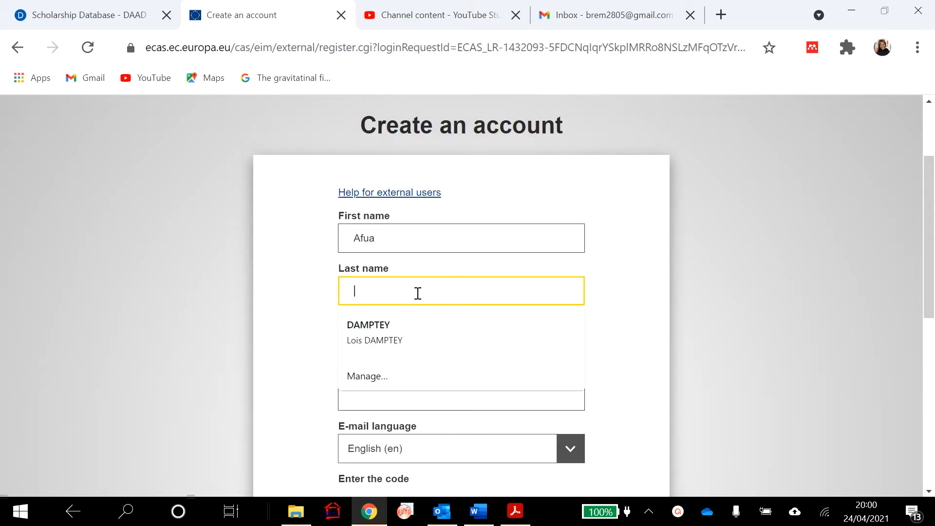
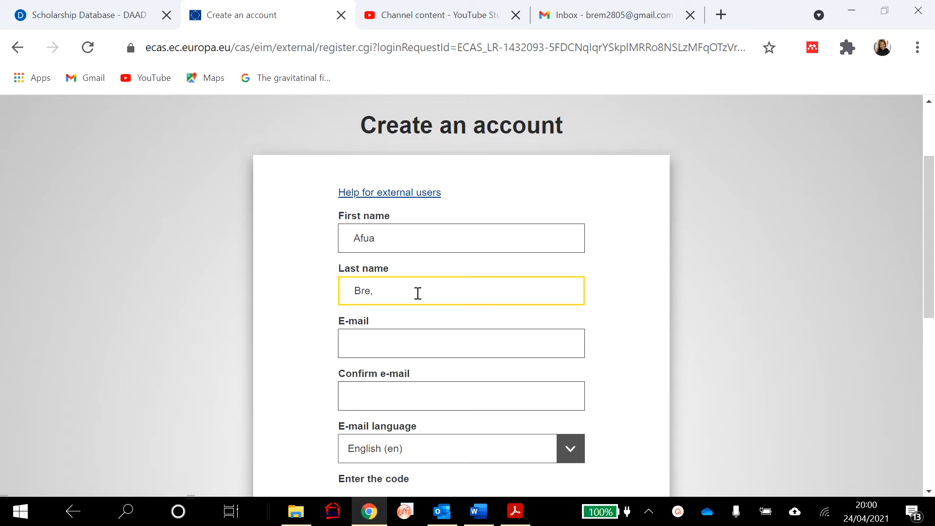
- Enter the account's e-mail address and repeat it in Confirm e-mail
{"action": "left_click", "coordinate": [408, 350]}
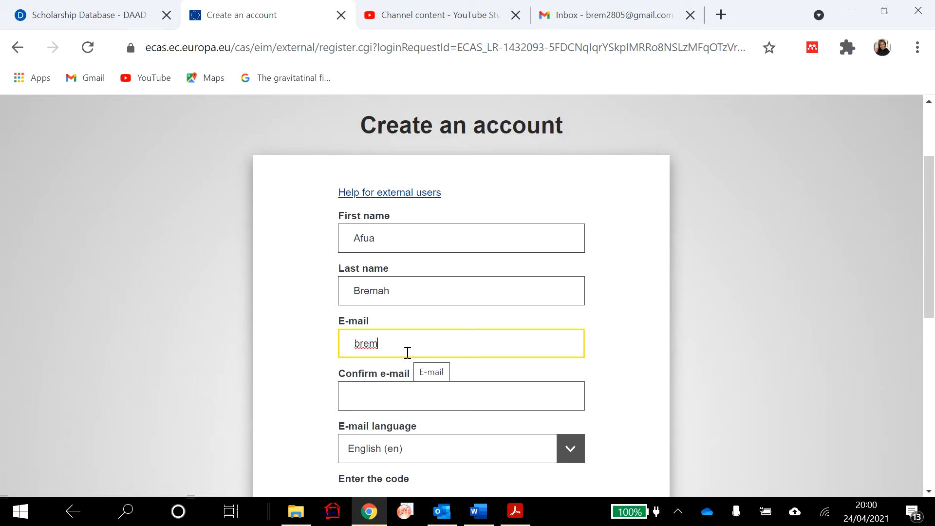
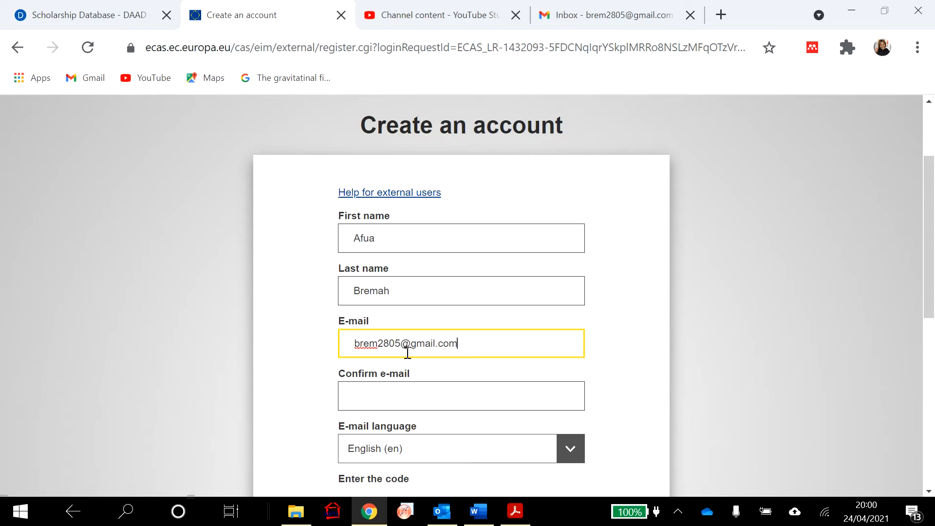
{"action": "left_click", "coordinate": [414, 387]}
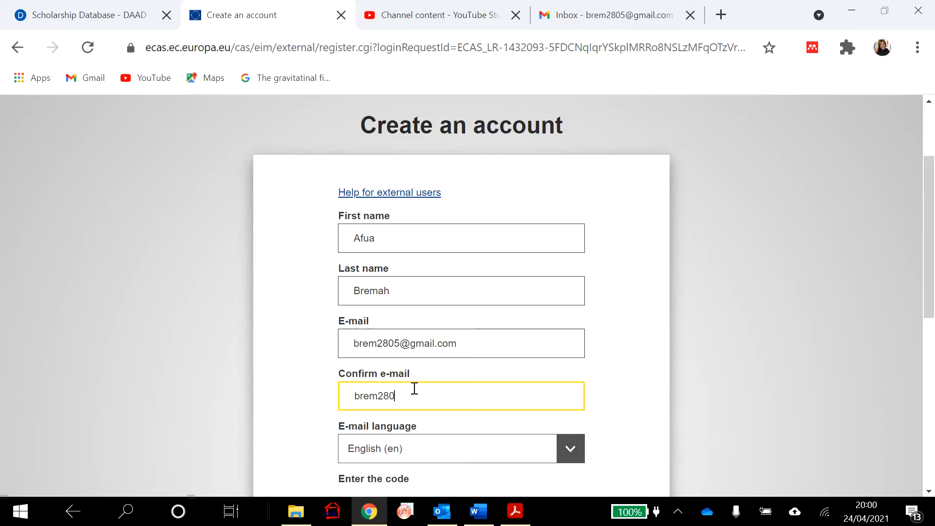
- Enter the security code, accept the privacy statement, submit, and retype the rejected code
{"action": "scroll", "coordinate": [453, 392], "scroll_direction": "down", "scroll_amount": 3}
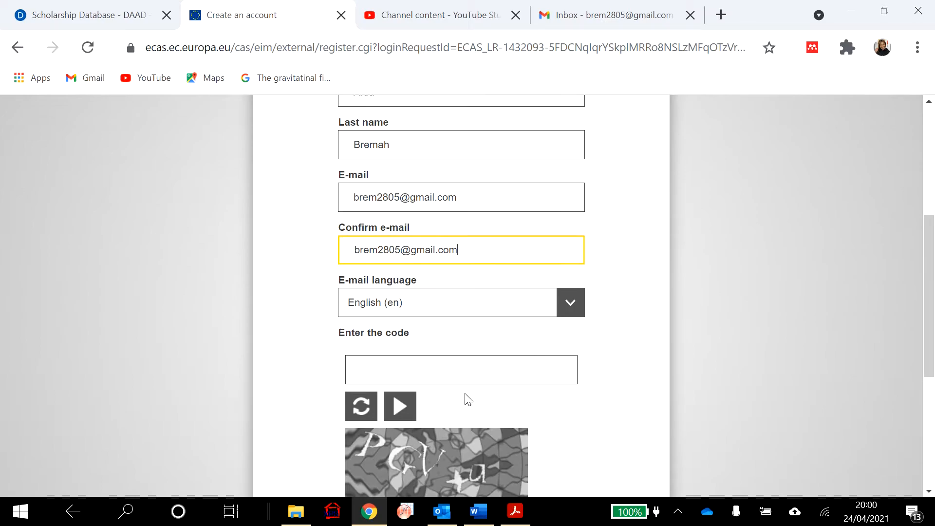
{"action": "scroll", "coordinate": [461, 372], "scroll_direction": "down", "scroll_amount": 3}
{"action": "left_click", "coordinate": [451, 225]}
{"action": "type", "text": "P"}
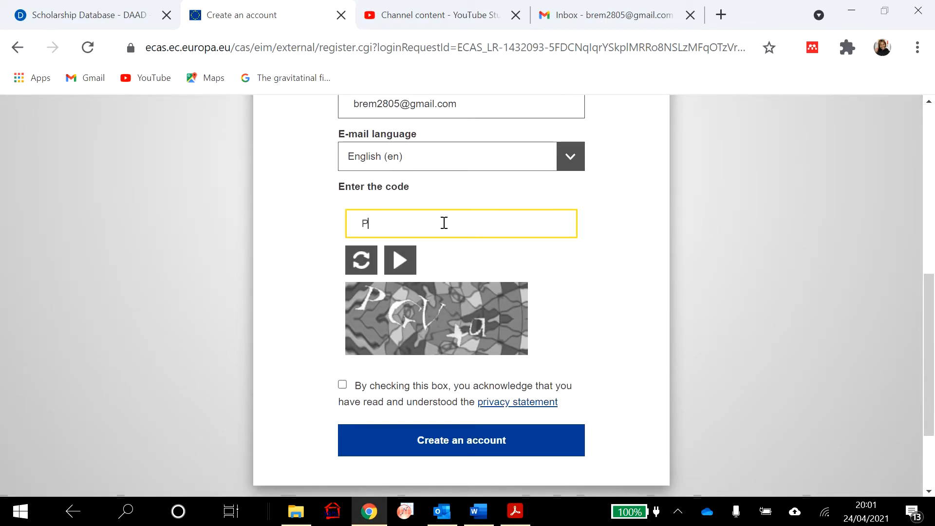
{"action": "type", "text": "GVta"}
{"action": "left_click", "coordinate": [343, 385]}
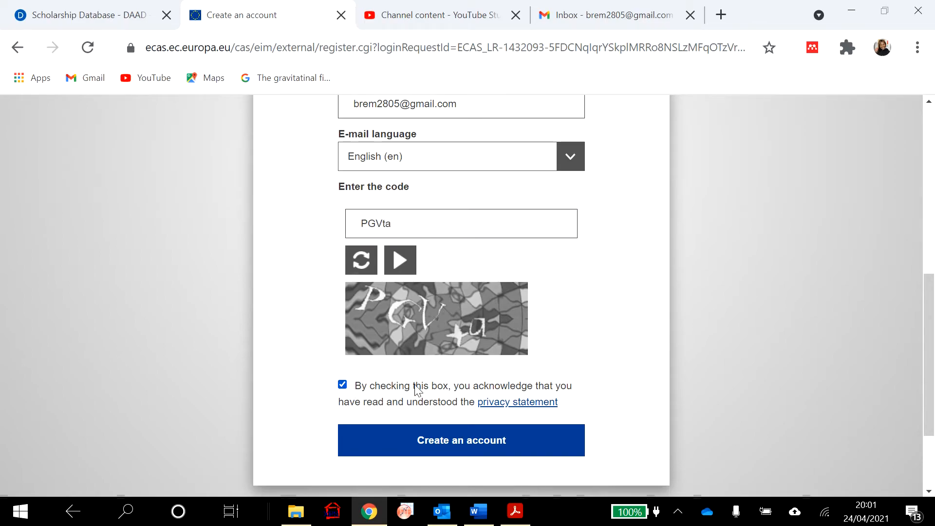
{"action": "left_click", "coordinate": [471, 443]}
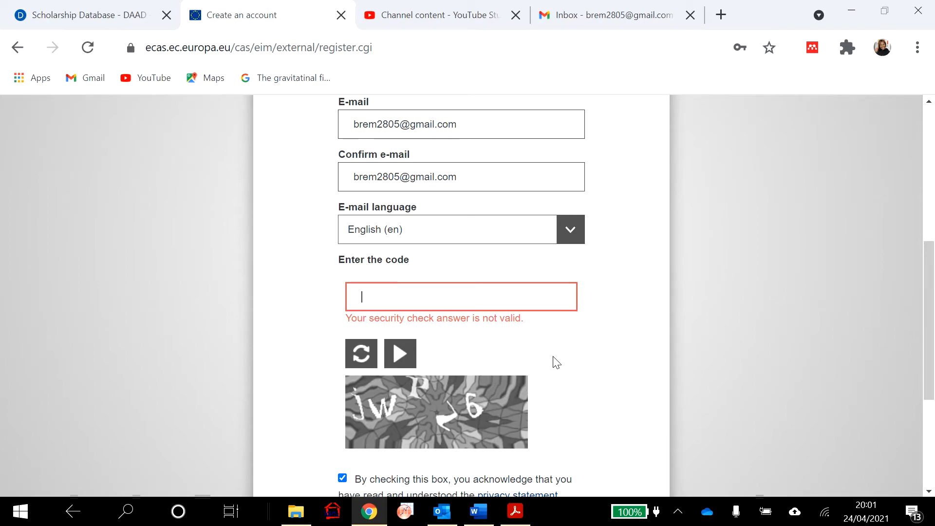
{"action": "type", "text": "W"}
{"action": "scroll", "coordinate": [556, 362], "scroll_direction": "down", "scroll_amount": 3}
- Resubmit the registration, then open the 'Your password' email and follow its password link
{"action": "left_click", "coordinate": [503, 395]}
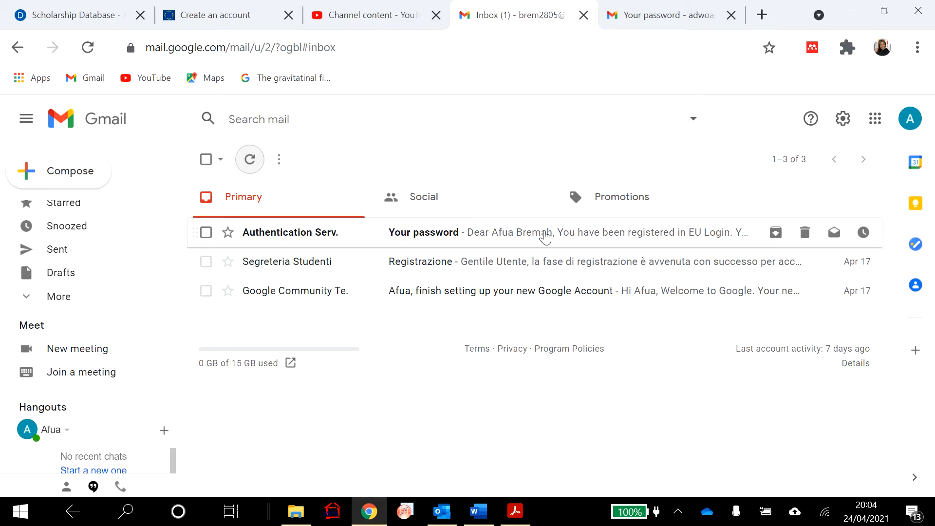
{"action": "left_click", "coordinate": [545, 237]}
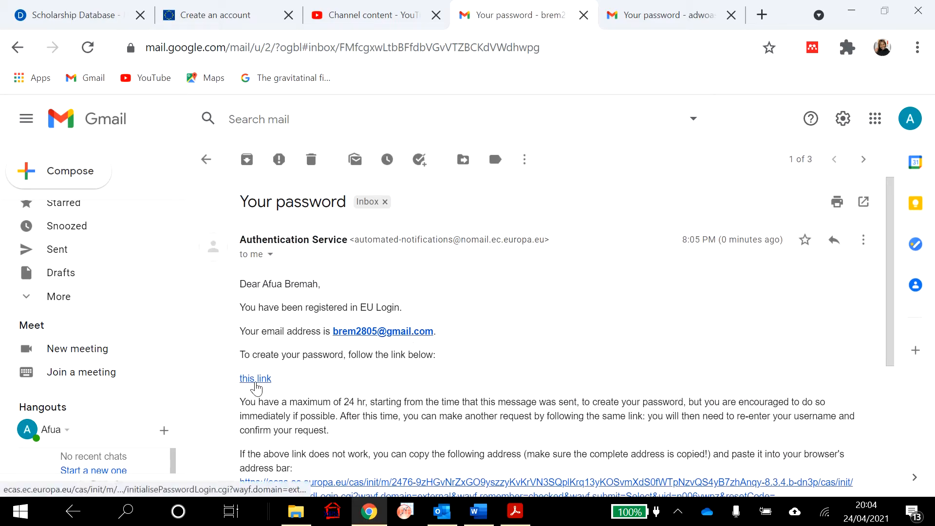
{"action": "left_click", "coordinate": [255, 379]}
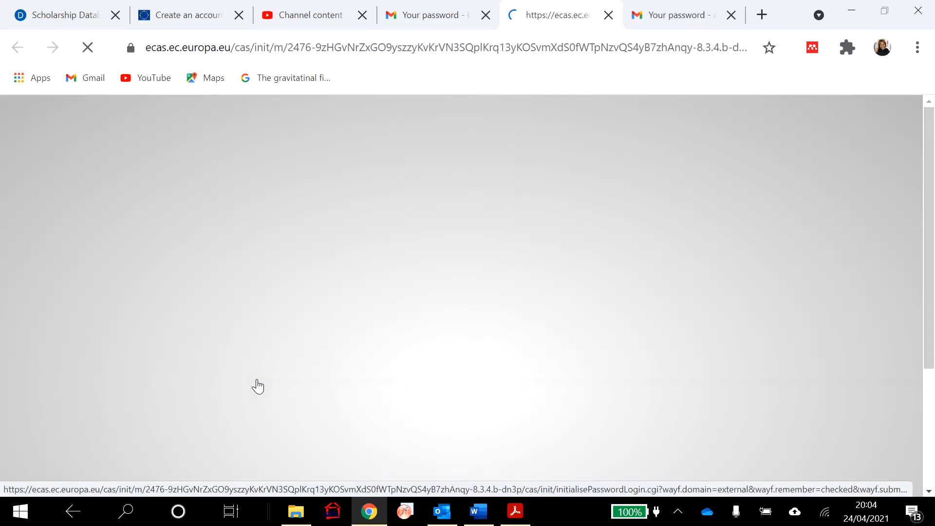
- Enter and confirm the new account password, submit it, and proceed to the Europass portfolio
{"action": "scroll", "coordinate": [481, 355], "scroll_direction": "down", "scroll_amount": 3}
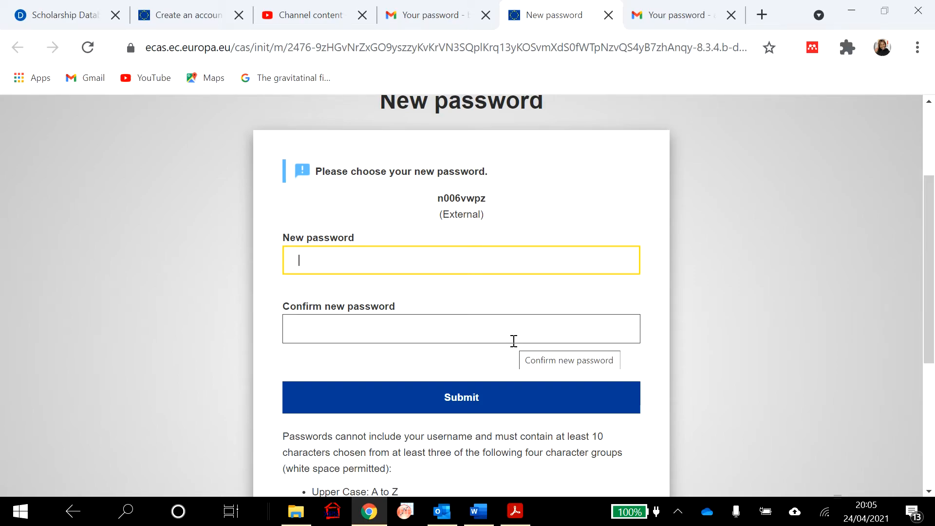
{"action": "type", "text": "•"}
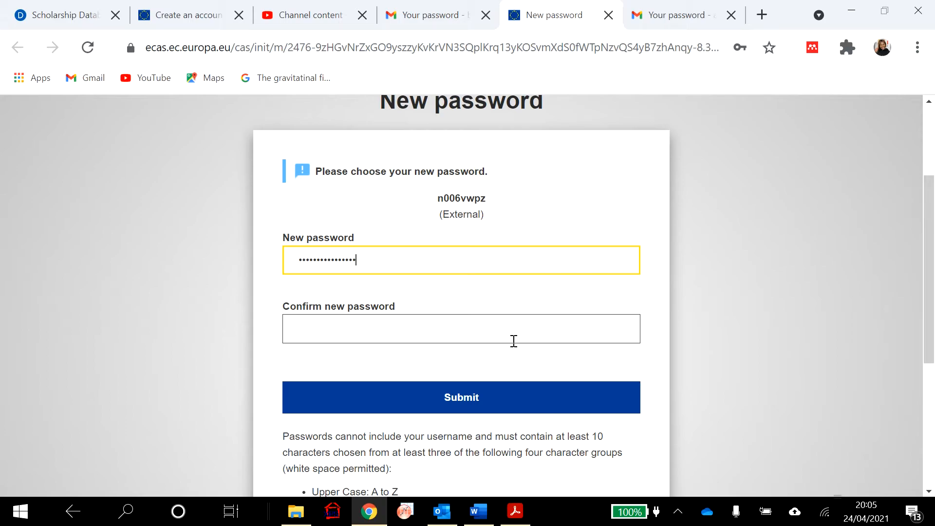
{"action": "left_click", "coordinate": [514, 341]}
{"action": "type", "text": "••••"}
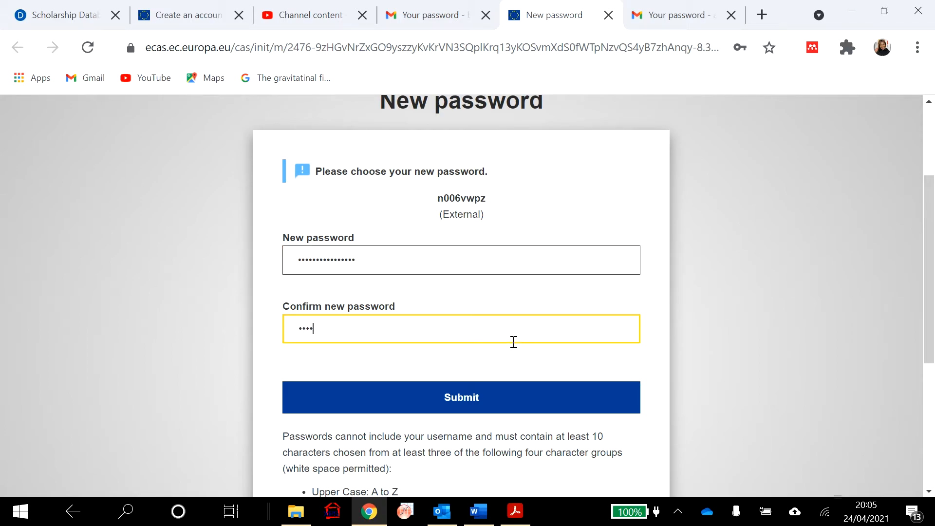
{"action": "key", "text": "BackSpace"}
{"action": "key", "text": "BackSpace"}
{"action": "key", "text": "BackSpace"}
{"action": "key", "text": "BackSpace"}
{"action": "key", "text": "BackSpace"}
{"action": "key", "text": "BackSpace"}
{"action": "key", "text": "BackSpace"}
{"action": "key", "text": "BackSpace"}
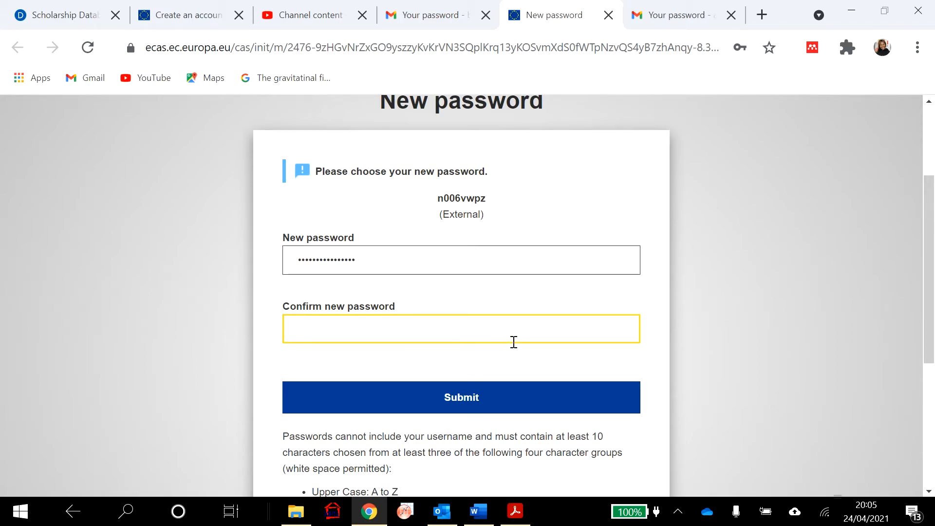
{"action": "type", "text": "•••••••••••••••"}
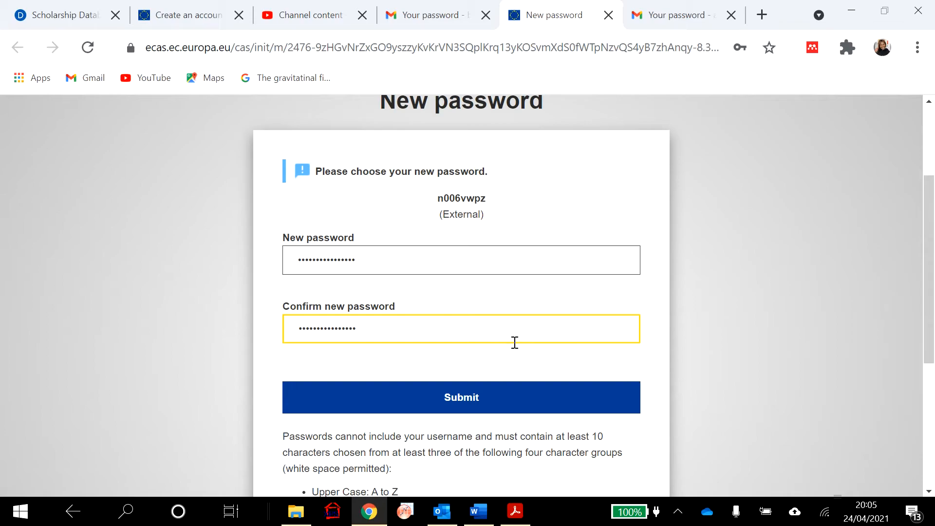
{"action": "left_click", "coordinate": [476, 398]}
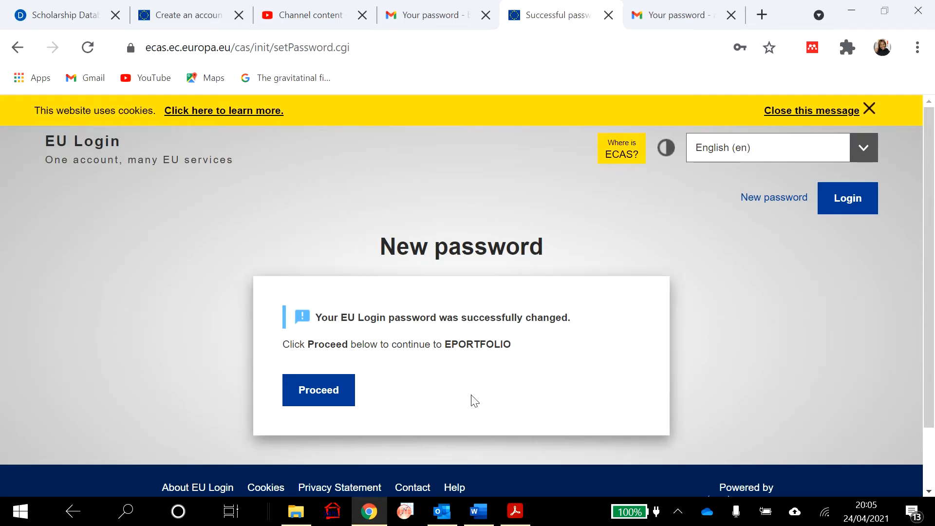
{"action": "left_click", "coordinate": [316, 396]}
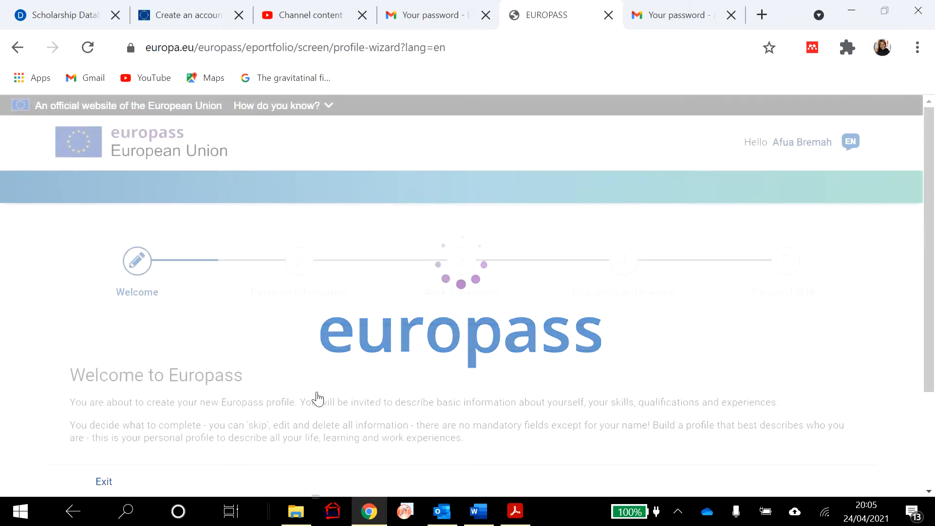
- Start a new Europass profile and enter the person's first and last name
{"action": "scroll", "coordinate": [439, 326], "scroll_direction": "down", "scroll_amount": 1}
{"action": "scroll", "coordinate": [439, 325], "scroll_direction": "down", "scroll_amount": 2}
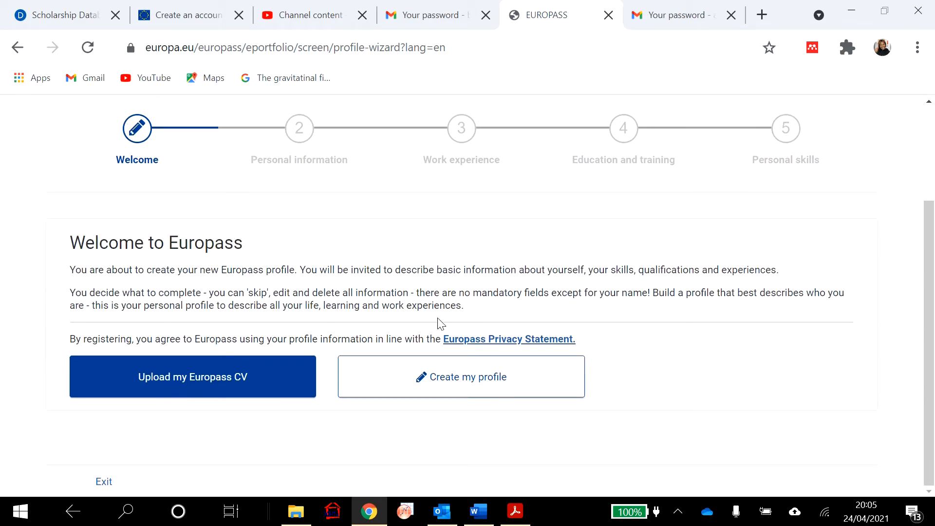
{"action": "left_click", "coordinate": [460, 376]}
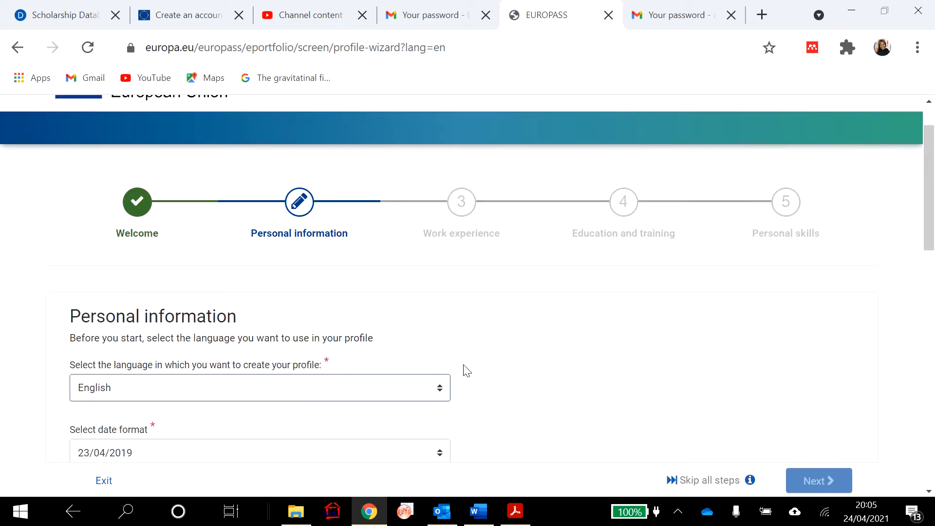
{"action": "scroll", "coordinate": [487, 360], "scroll_direction": "down", "scroll_amount": 3}
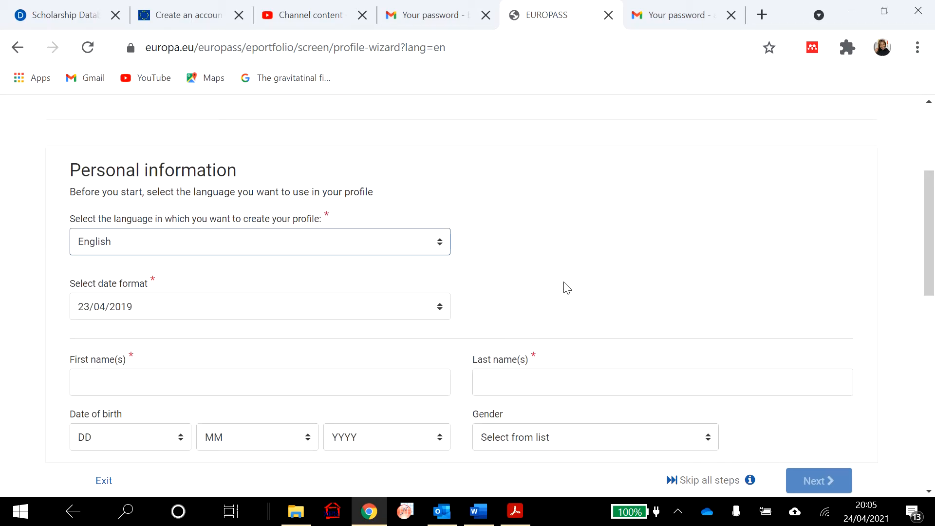
{"action": "scroll", "coordinate": [576, 287], "scroll_direction": "down", "scroll_amount": 2}
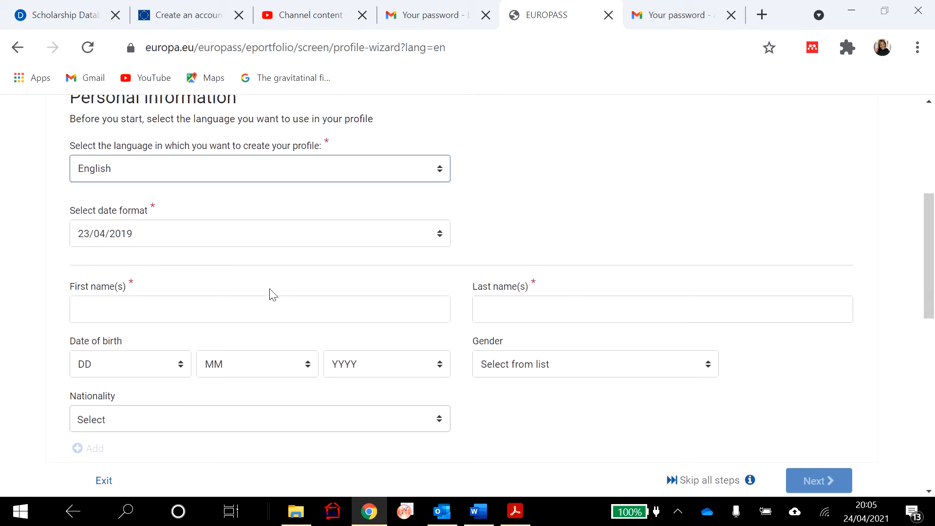
{"action": "left_click", "coordinate": [249, 315]}
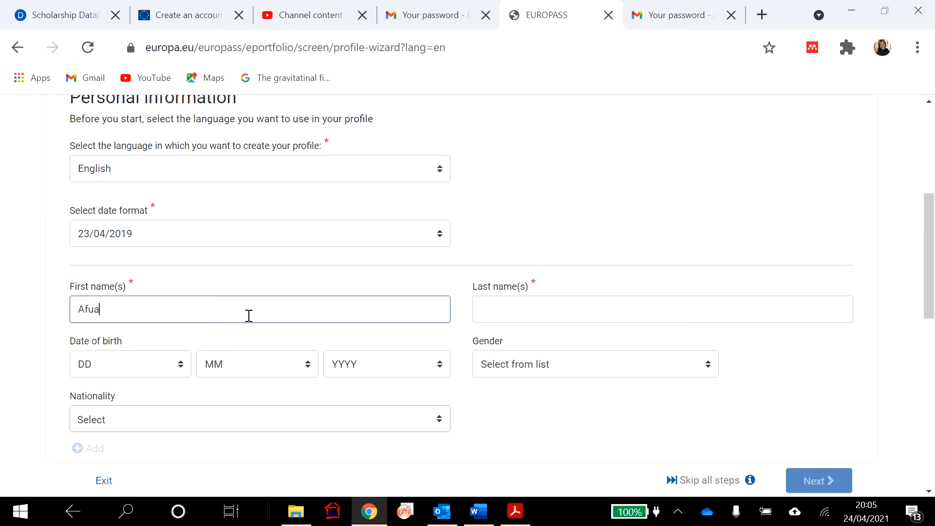
{"action": "left_click", "coordinate": [502, 307]}
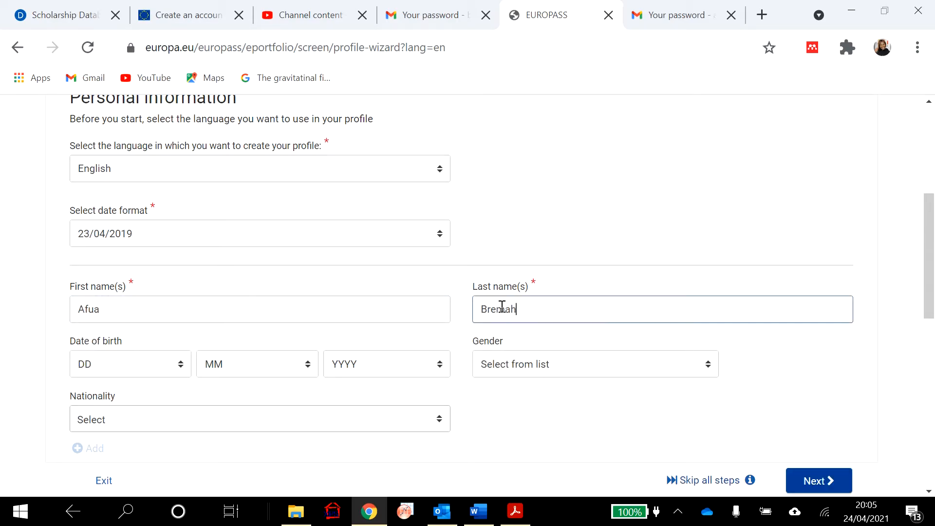
{"action": "left_click", "coordinate": [161, 364]}
{"action": "left_click", "coordinate": [155, 274]}
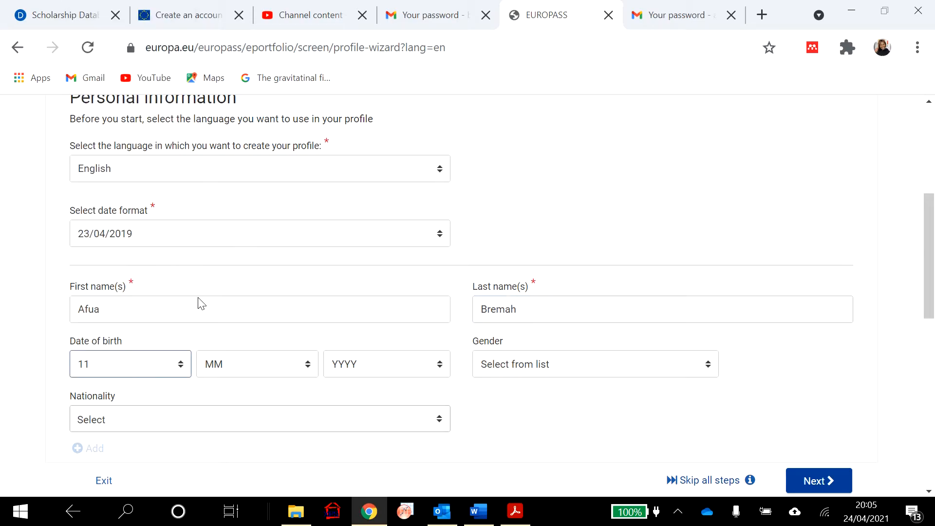
{"action": "left_click", "coordinate": [319, 369]}
{"action": "left_click", "coordinate": [280, 292]}
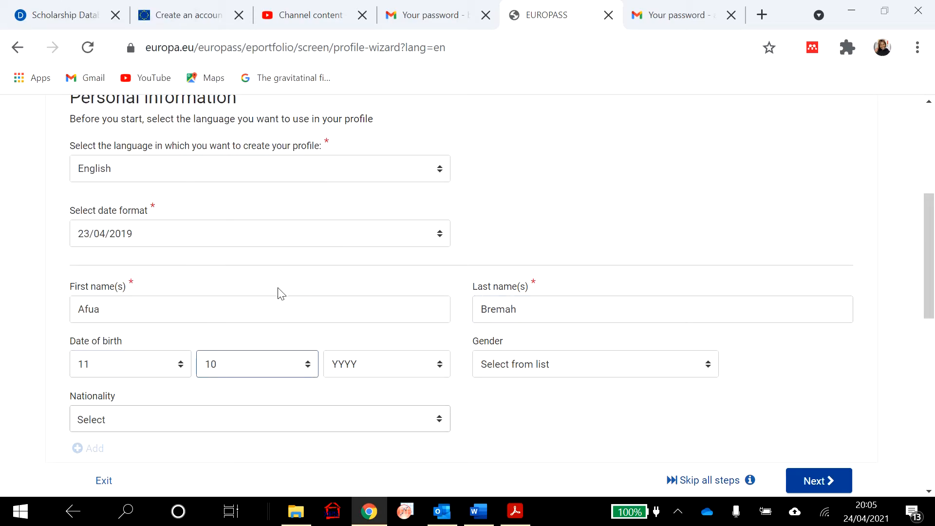
{"action": "left_click", "coordinate": [443, 366]}
{"action": "scroll", "coordinate": [393, 340], "scroll_direction": "down", "scroll_amount": 3}
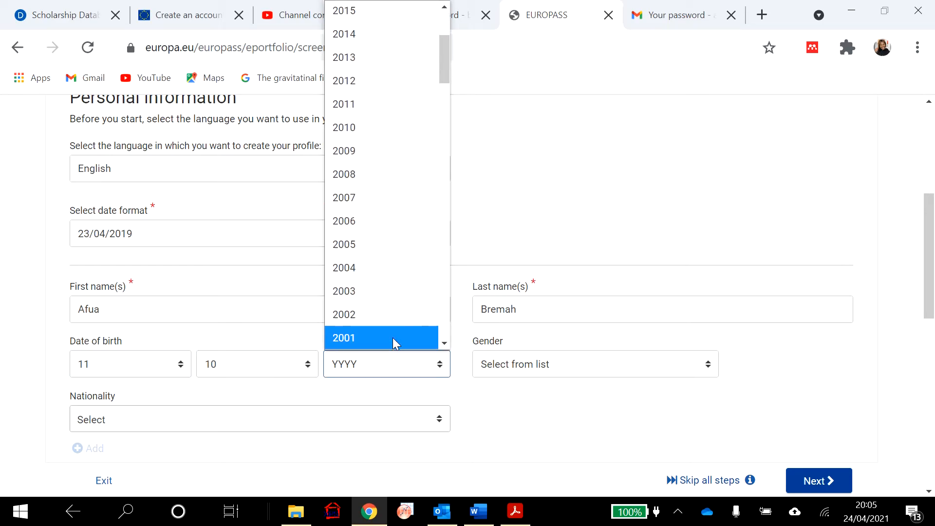
{"action": "left_click", "coordinate": [381, 316]}
{"action": "left_click", "coordinate": [708, 362]}
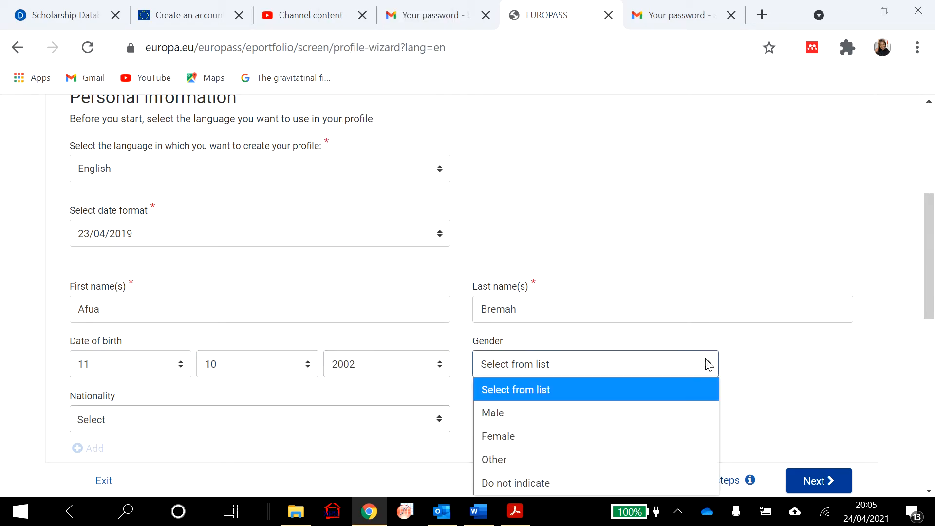
{"action": "left_click", "coordinate": [597, 436]}
- Set the nationality to Ghanaian and enter the contact e-mail address
{"action": "scroll", "coordinate": [445, 319], "scroll_direction": "down", "scroll_amount": 3}
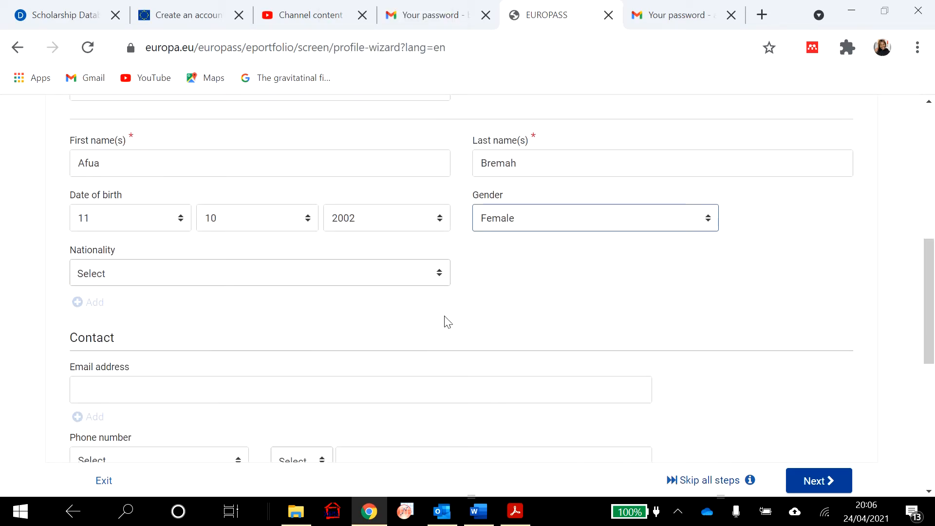
{"action": "left_click", "coordinate": [441, 278]}
{"action": "type", "text": "gh"}
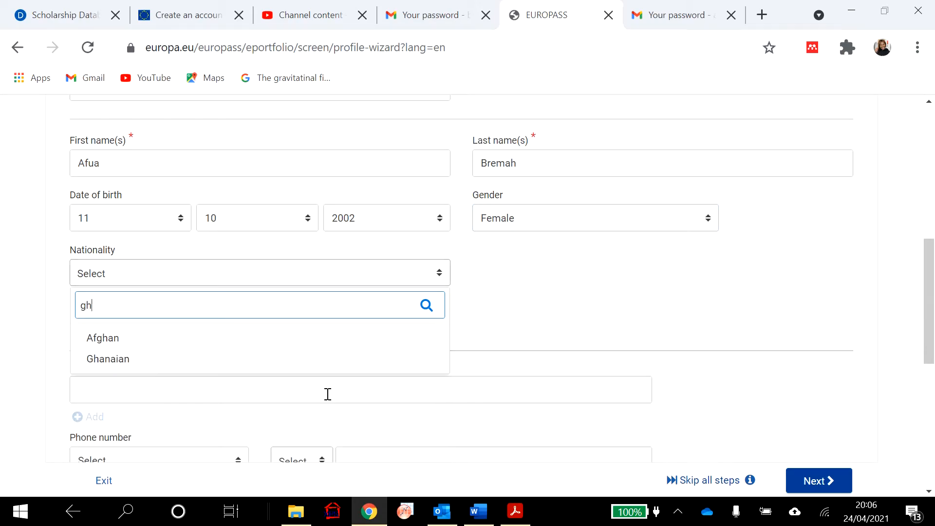
{"action": "left_click", "coordinate": [232, 360]}
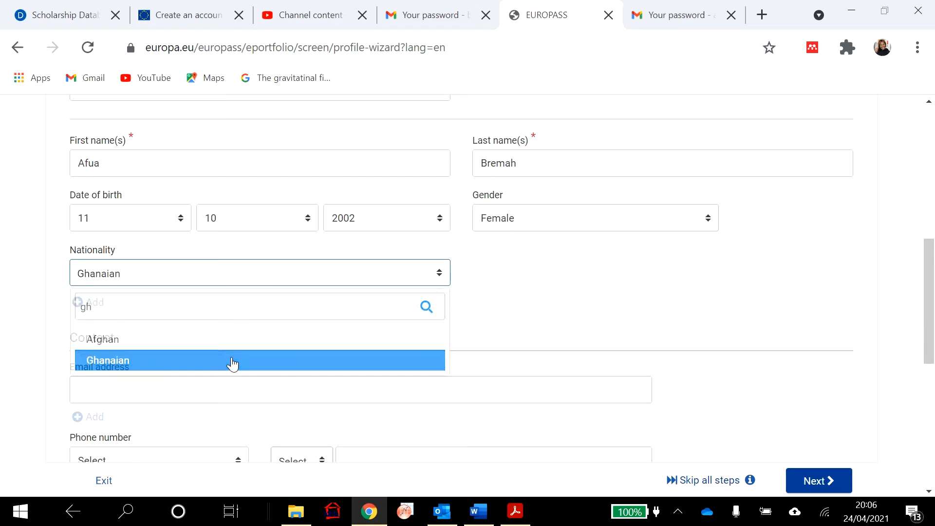
{"action": "left_click", "coordinate": [207, 389]}
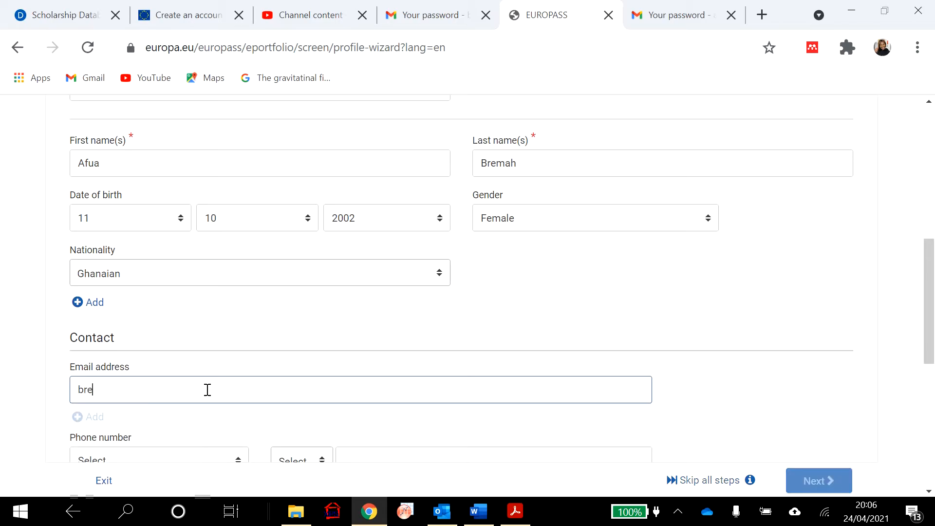
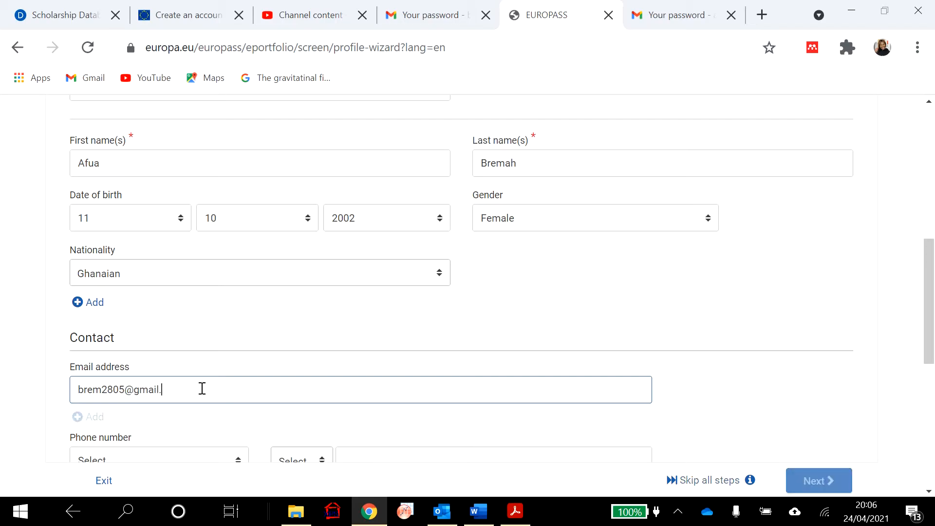
- Add a Work phone number with Ghana's +233 code, using the saved autofill number
{"action": "scroll", "coordinate": [233, 371], "scroll_direction": "down", "scroll_amount": 3}
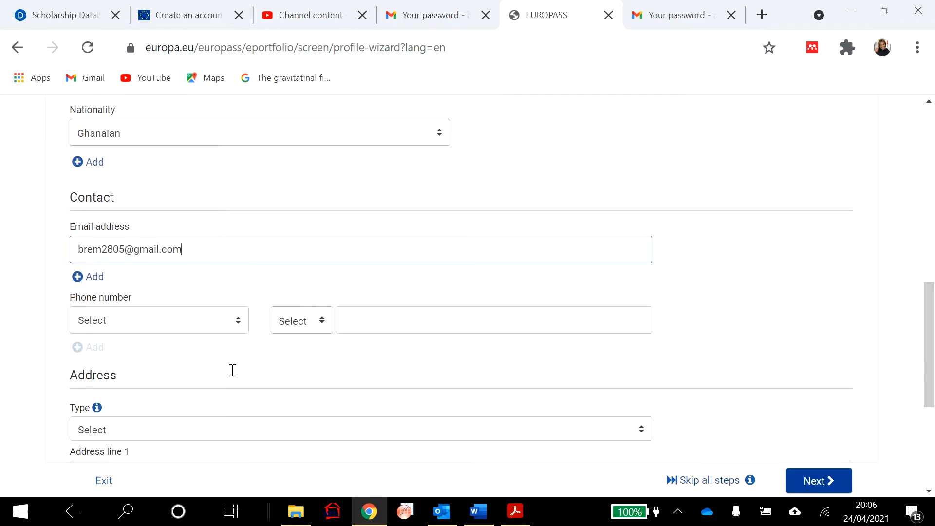
{"action": "left_click", "coordinate": [237, 316]}
{"action": "left_click", "coordinate": [188, 386]}
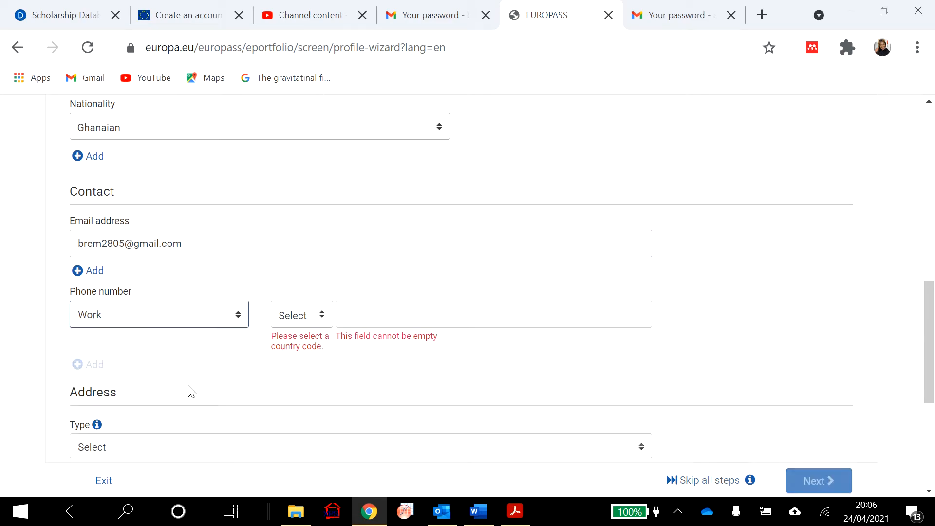
{"action": "left_click", "coordinate": [321, 316]}
{"action": "type", "text": "gh"}
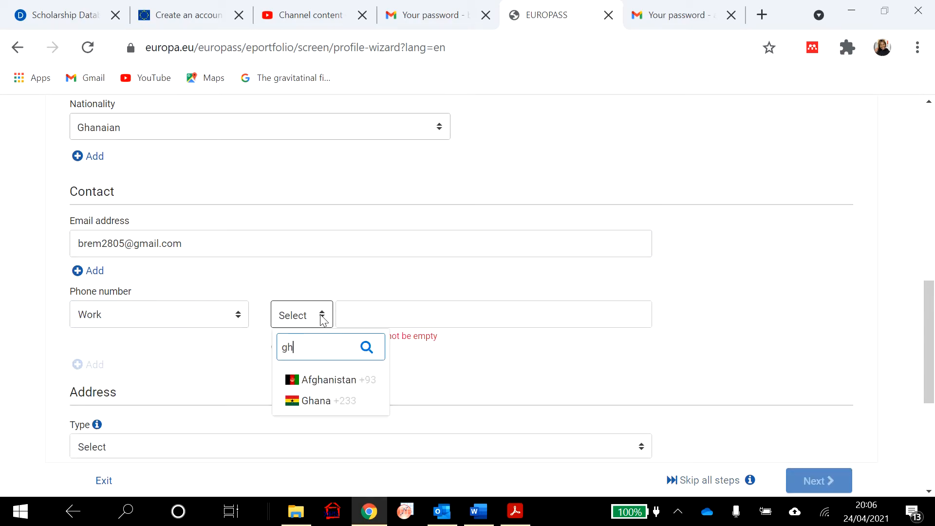
{"action": "left_click", "coordinate": [312, 402]}
{"action": "left_click", "coordinate": [398, 319]}
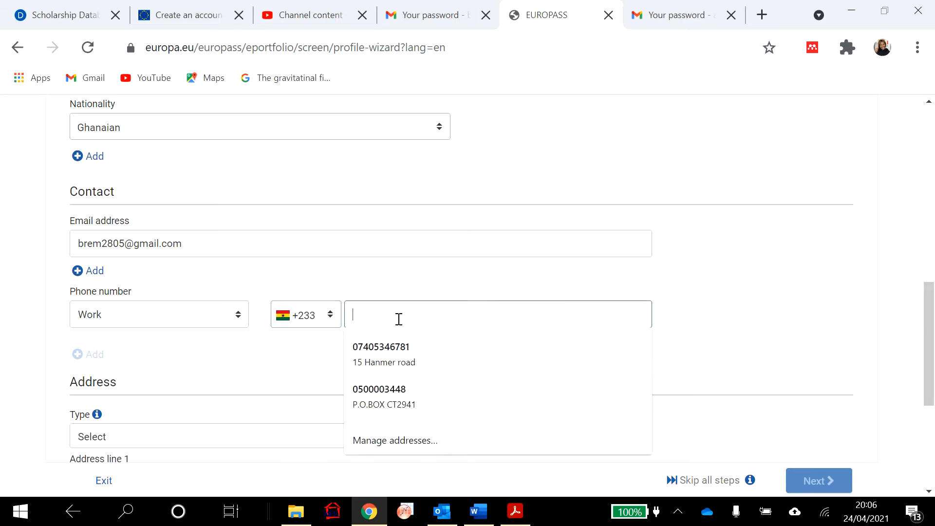
{"action": "type", "text": "500"}
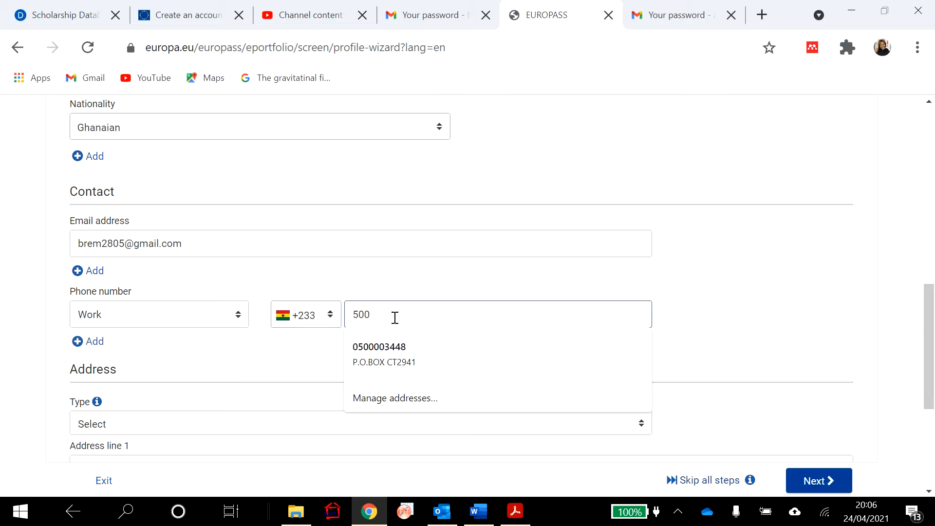
{"action": "left_click", "coordinate": [400, 347]}
- Set the address type to Work and the address country to Ghana
{"action": "scroll", "coordinate": [400, 348], "scroll_direction": "down", "scroll_amount": 3}
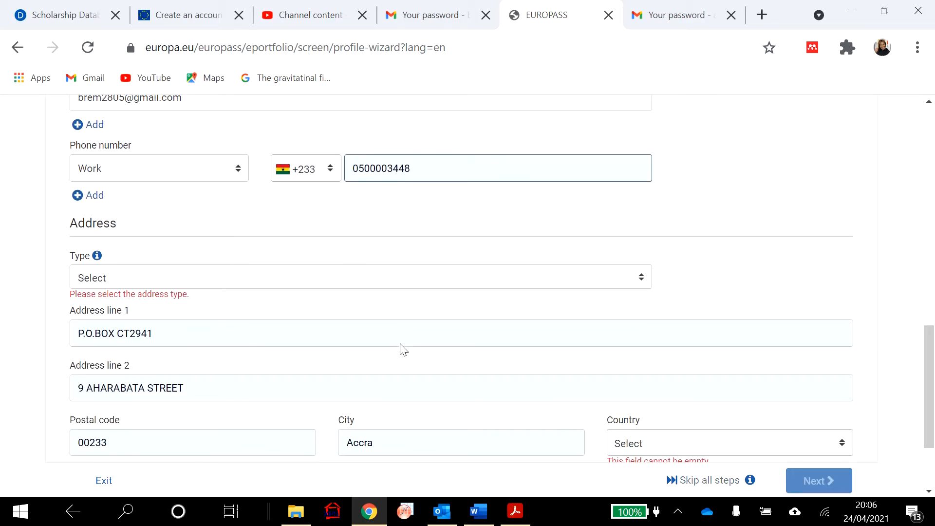
{"action": "left_click", "coordinate": [296, 288]}
{"action": "left_click", "coordinate": [234, 346]}
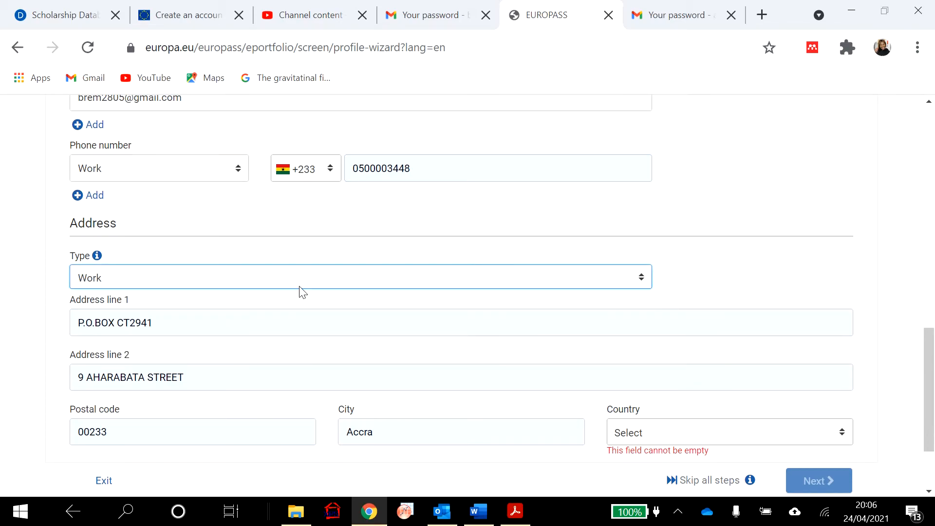
{"action": "scroll", "coordinate": [301, 292], "scroll_direction": "down", "scroll_amount": 3}
{"action": "left_click", "coordinate": [848, 325]}
{"action": "left_click", "coordinate": [847, 326]}
{"action": "type", "text": "gh"}
{"action": "left_click", "coordinate": [697, 417]}
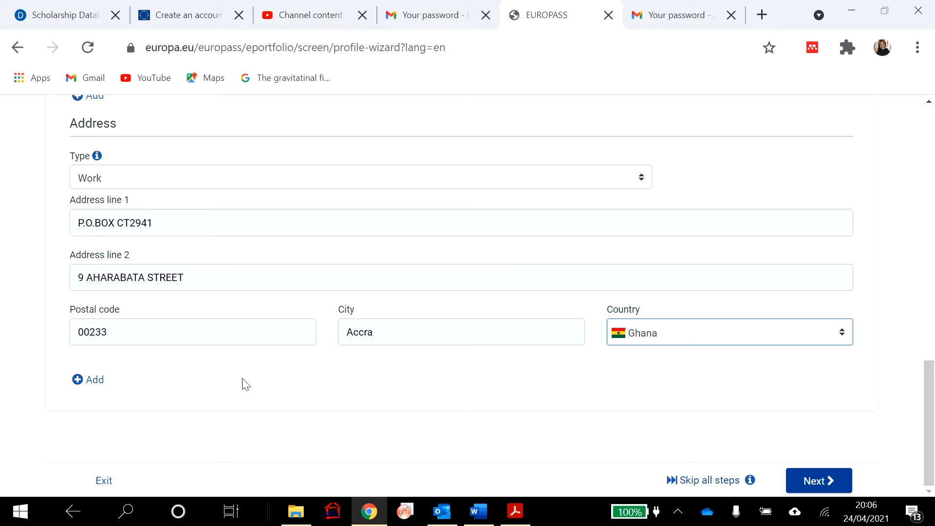
- Add a work experience as Research engineer with employer The Open University
{"action": "left_click", "coordinate": [816, 482]}
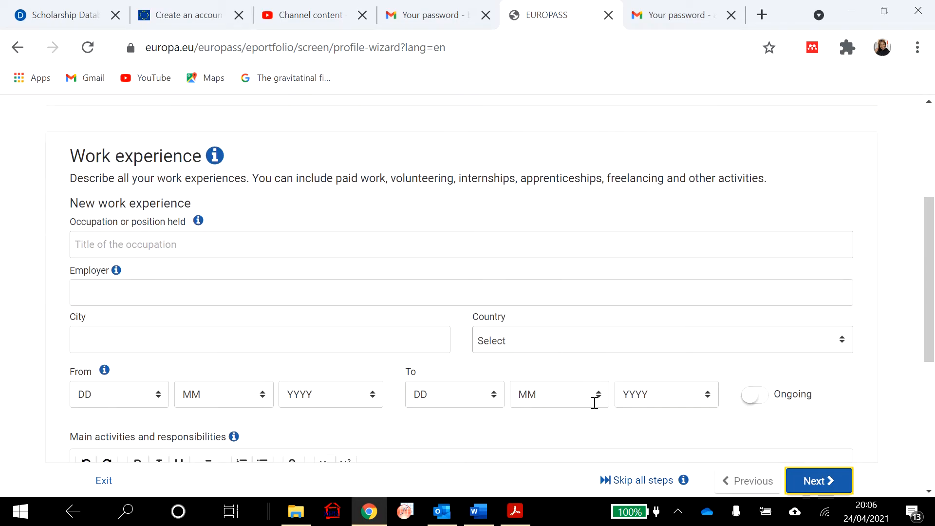
{"action": "left_click", "coordinate": [306, 241]}
{"action": "type", "text": "Research "}
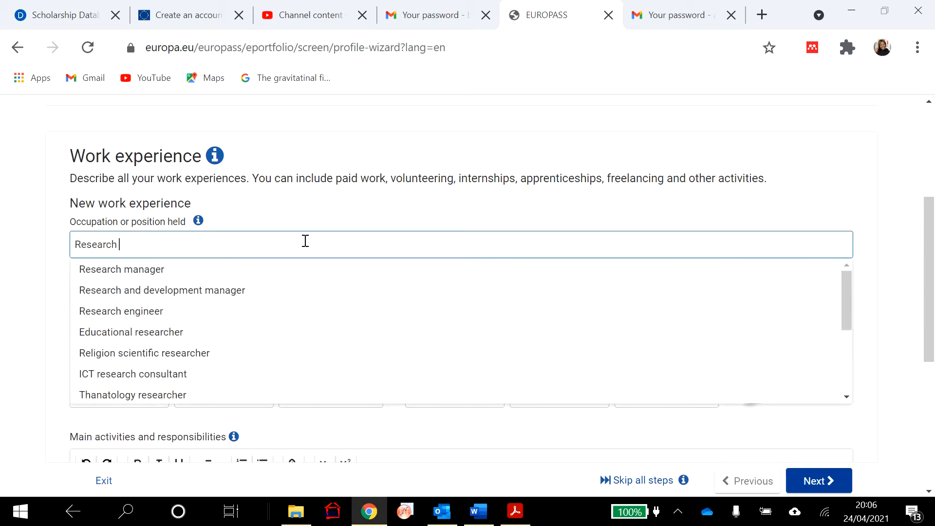
{"action": "type", "text": "E"}
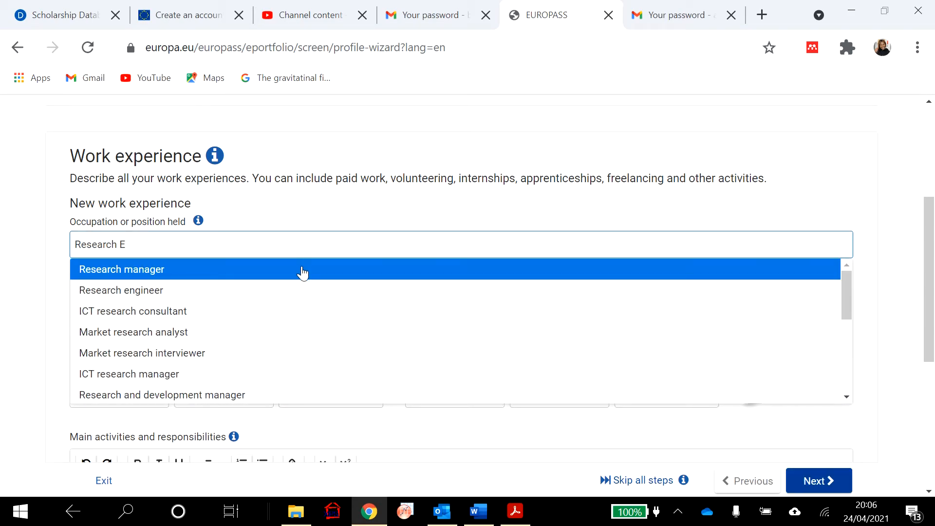
{"action": "left_click", "coordinate": [294, 289]}
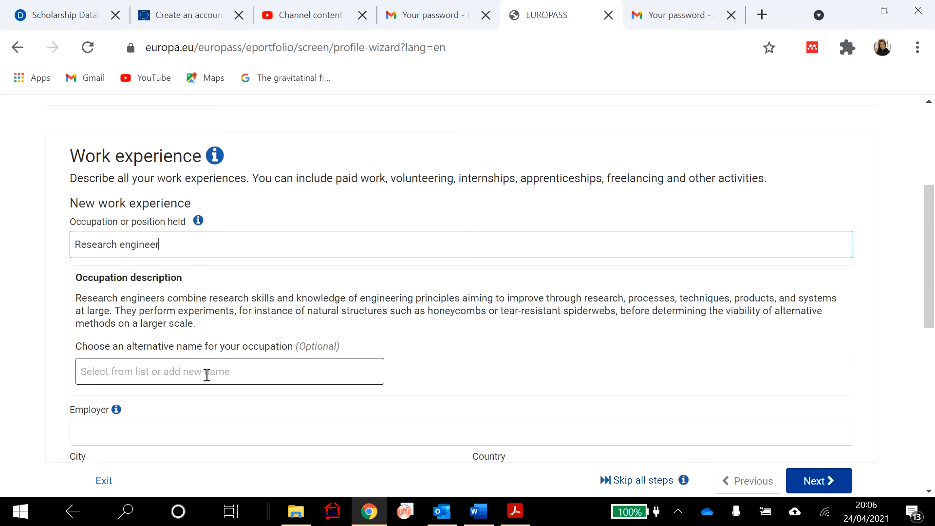
{"action": "scroll", "coordinate": [217, 365], "scroll_direction": "down", "scroll_amount": 3}
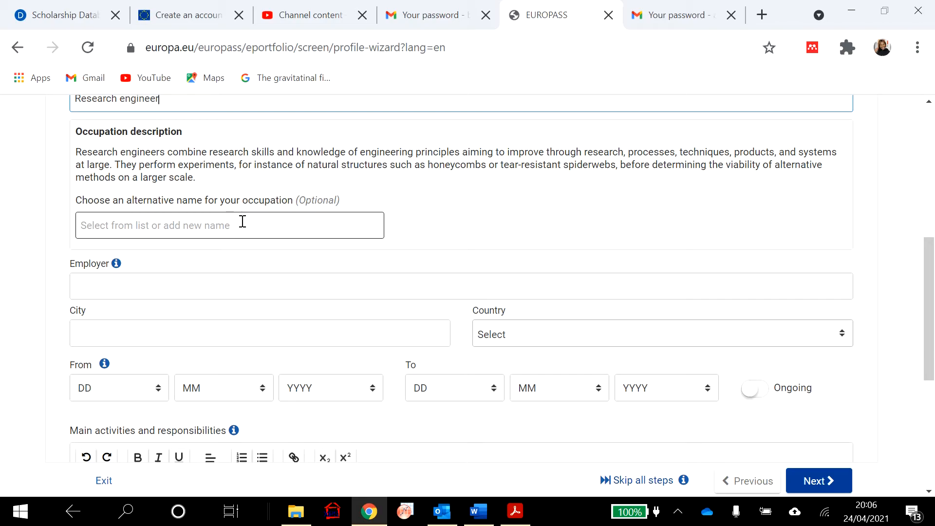
{"action": "left_click", "coordinate": [230, 286]}
{"action": "type", "text": "The Open UNiversity"}
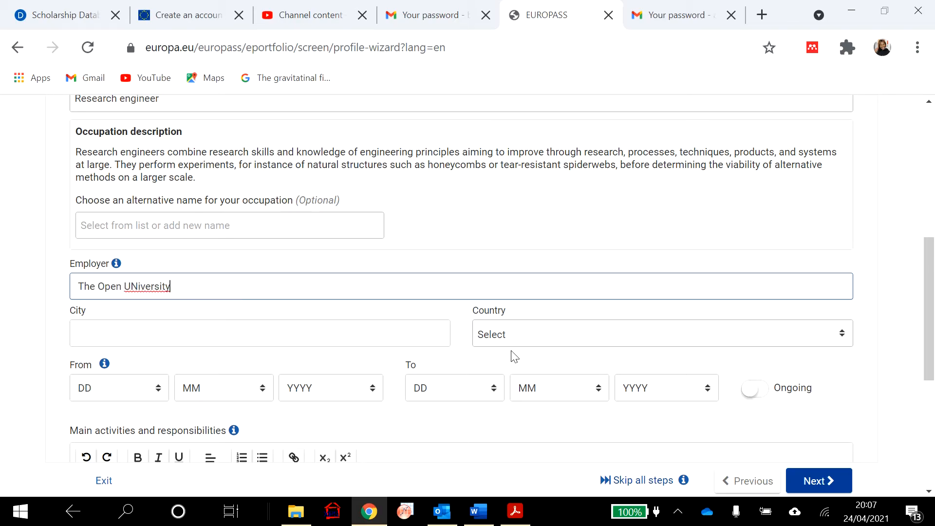
- Set the job's city to Milton Keynes and country to United Kingdom
{"action": "left_click", "coordinate": [281, 328]}
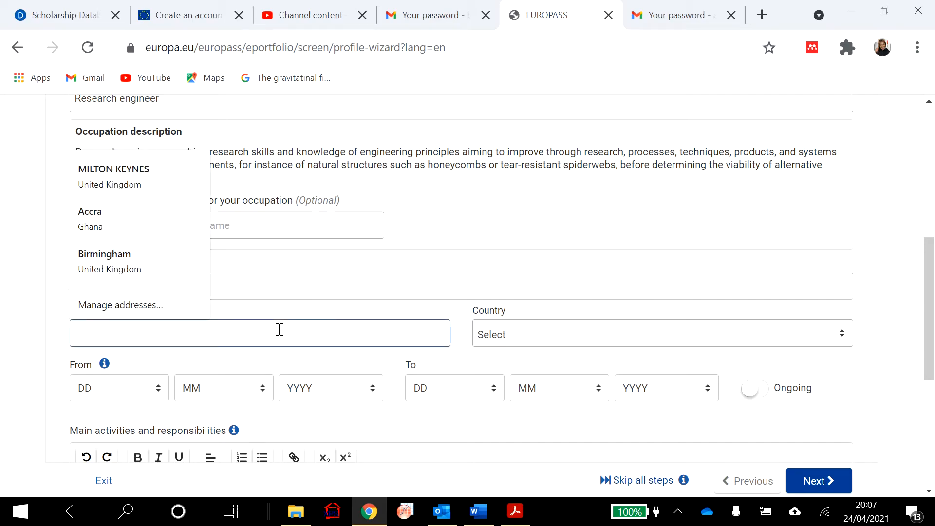
{"action": "left_click", "coordinate": [172, 180]}
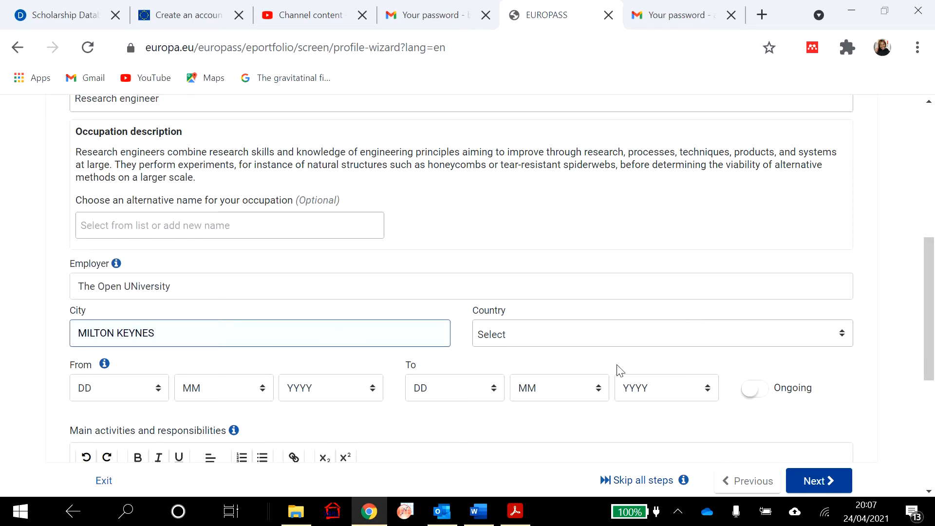
{"action": "left_click", "coordinate": [607, 340]}
{"action": "type", "text": "u"}
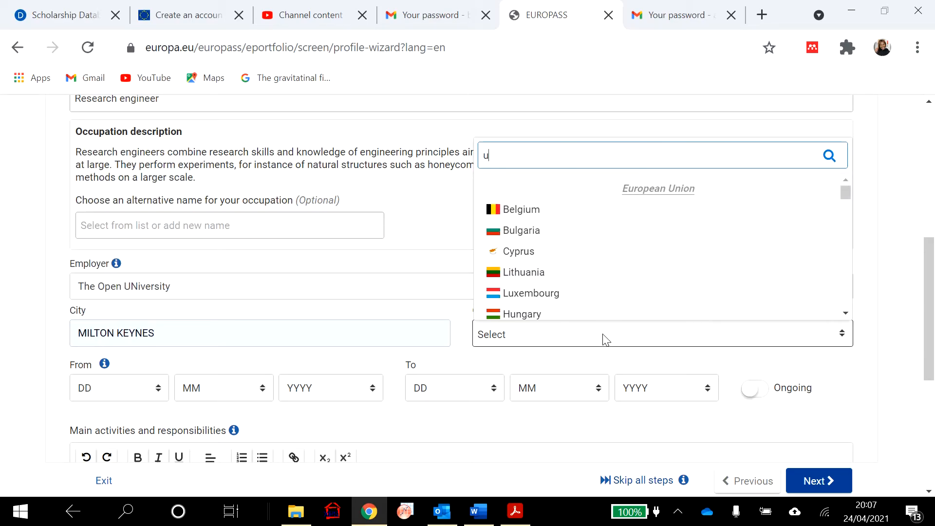
{"action": "type", "text": "ni"}
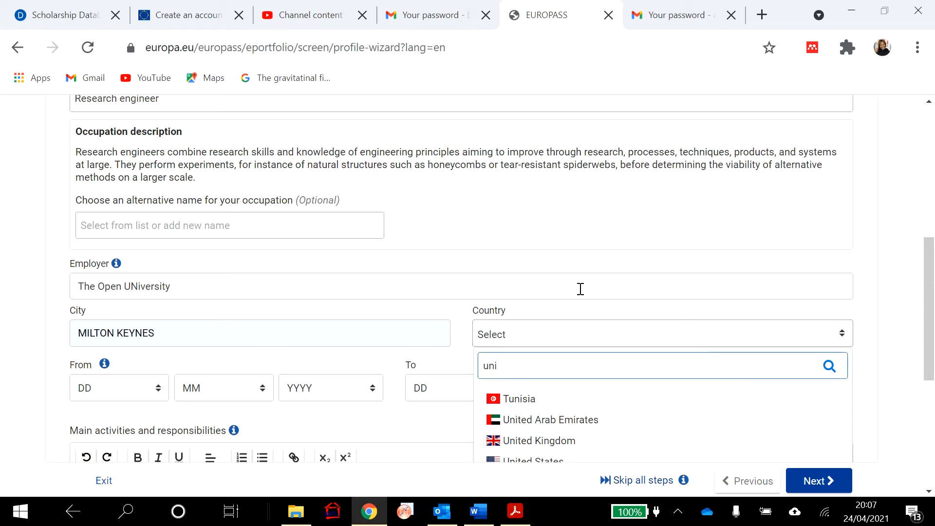
{"action": "left_click", "coordinate": [541, 441]}
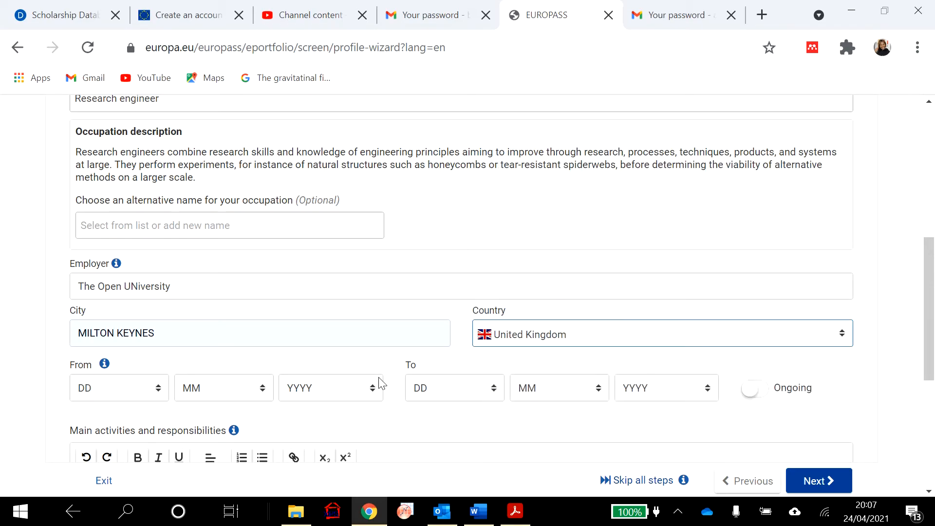
- Set the job start date to 4/7/2019 and mark it as ongoing
{"action": "scroll", "coordinate": [381, 383], "scroll_direction": "down", "scroll_amount": 3}
{"action": "left_click", "coordinate": [153, 244]}
{"action": "left_click", "coordinate": [136, 357]}
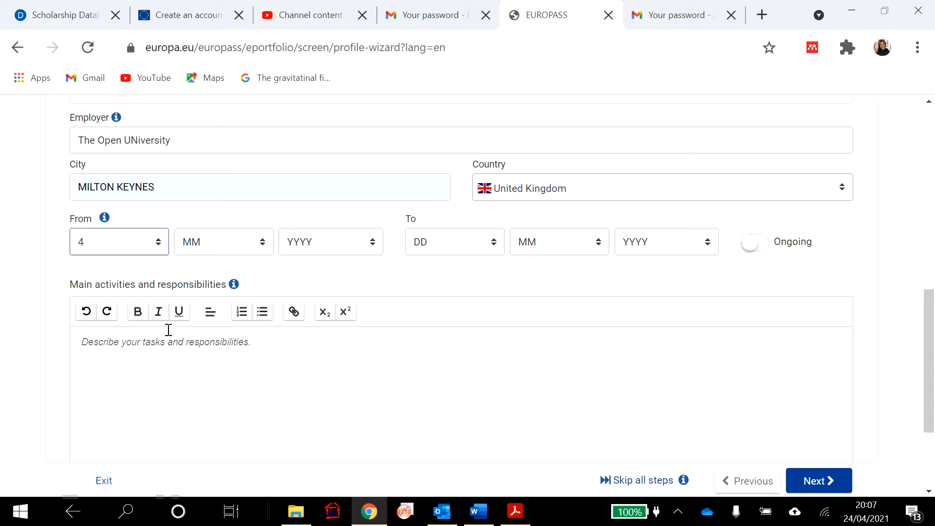
{"action": "left_click", "coordinate": [241, 251]}
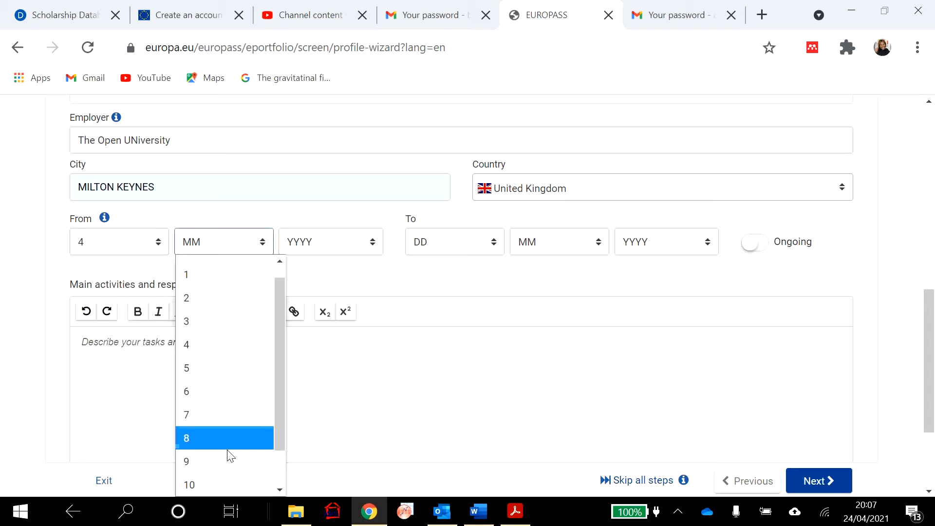
{"action": "left_click", "coordinate": [225, 415]}
{"action": "left_click", "coordinate": [376, 253]}
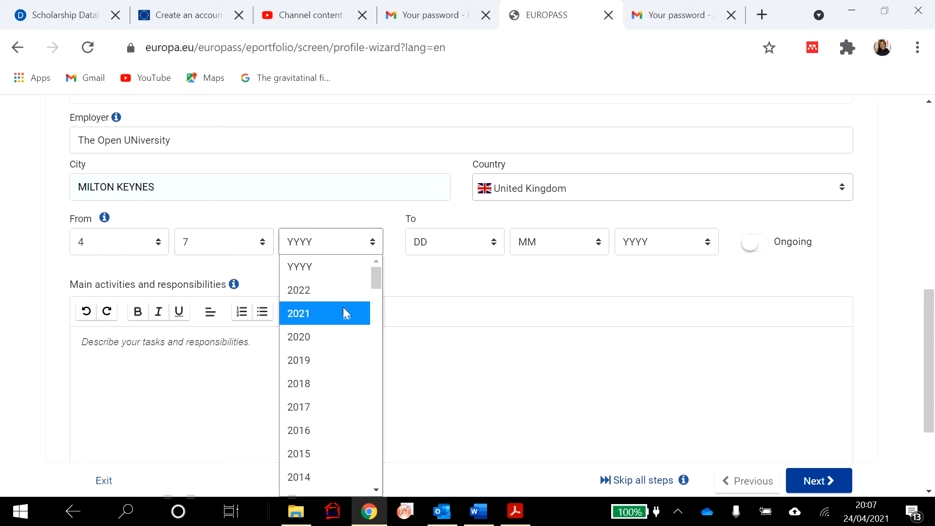
{"action": "left_click", "coordinate": [329, 360]}
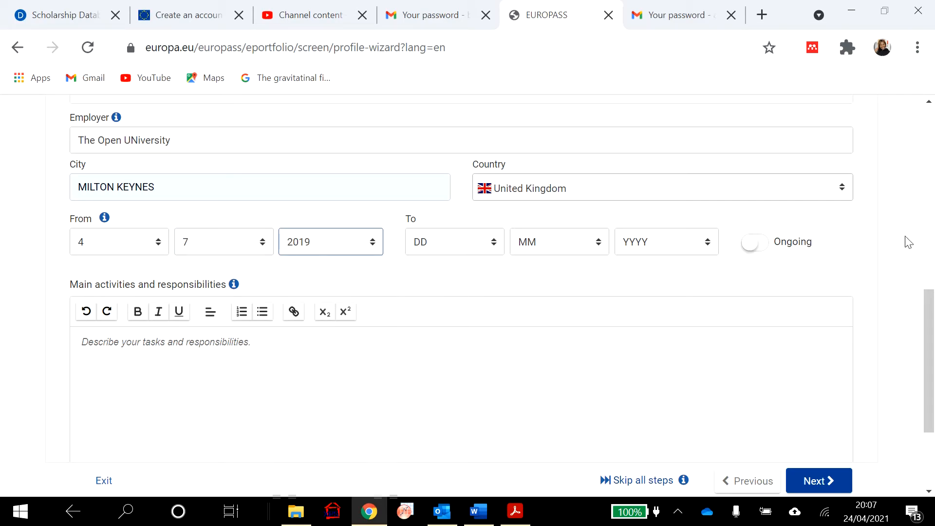
{"action": "left_click", "coordinate": [762, 246]}
- Add a bulleted responsibility: leading a team of 10 to develop 15 STEM clubs
{"action": "scroll", "coordinate": [261, 372], "scroll_direction": "down", "scroll_amount": 1}
{"action": "left_click", "coordinate": [271, 290]}
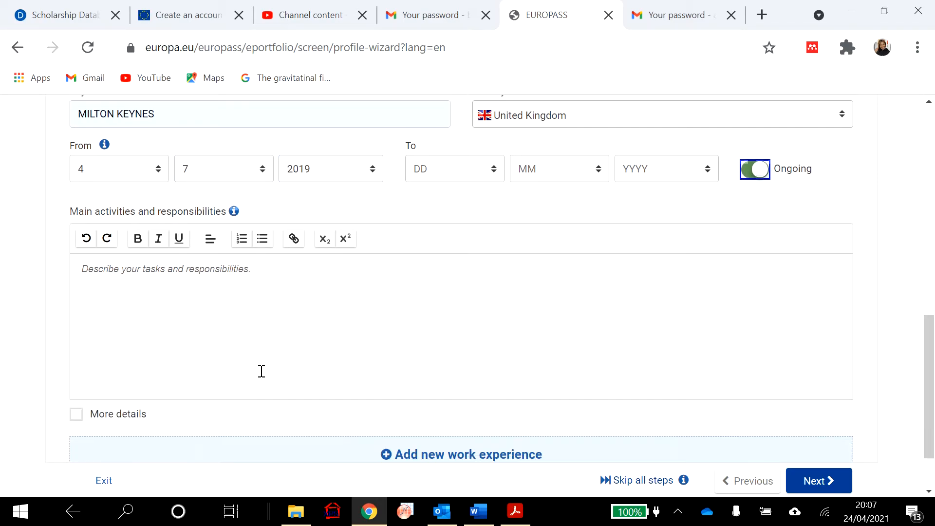
{"action": "left_click", "coordinate": [262, 241]}
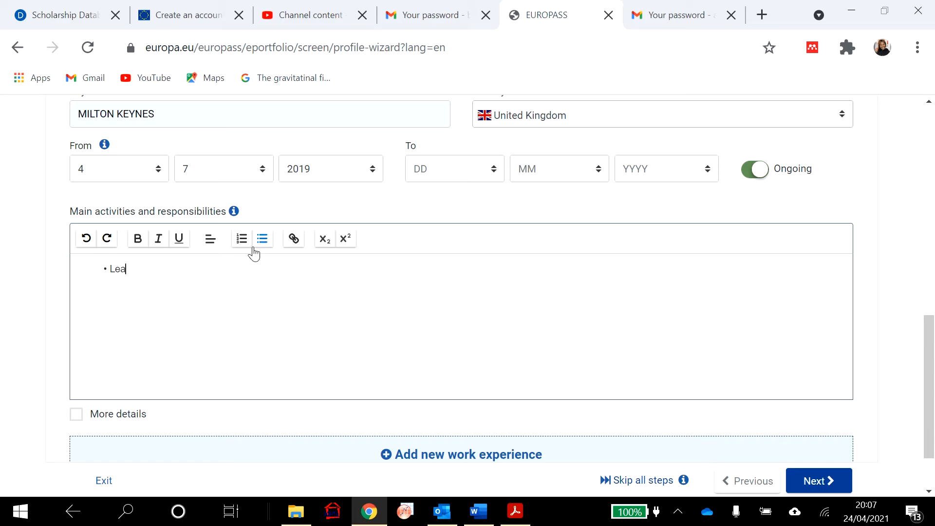
{"action": "type", "text": "Lead a team of 10 to dev"}
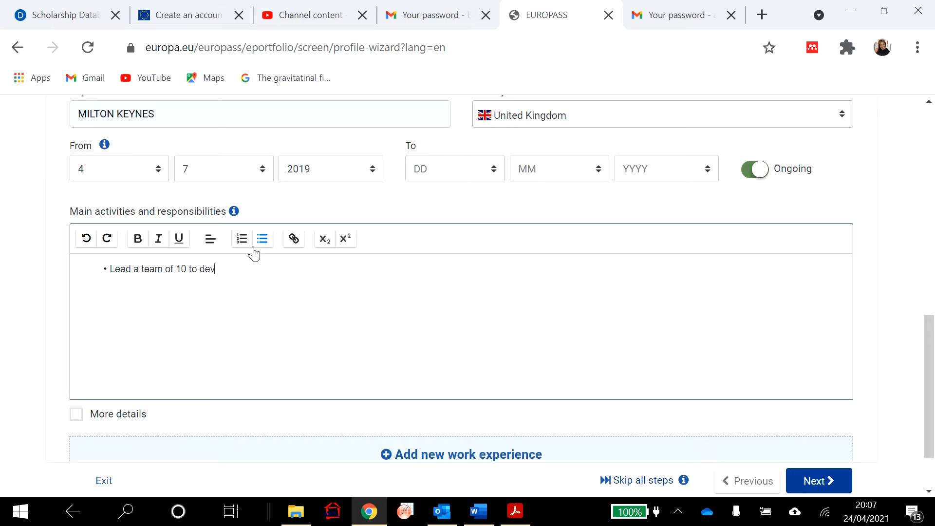
{"action": "type", "text": "elop 15 STEM clubs based on R model"}
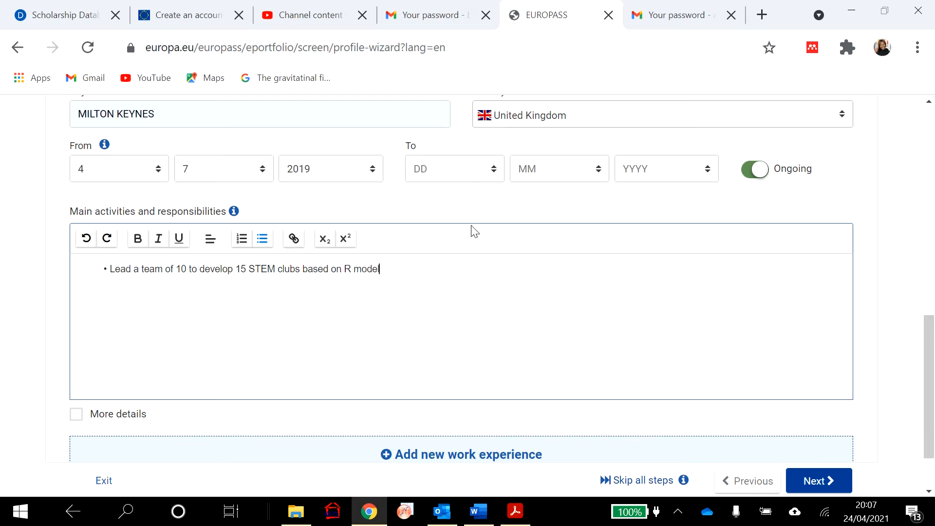
{"action": "scroll", "coordinate": [469, 273], "scroll_direction": "down", "scroll_amount": 2}
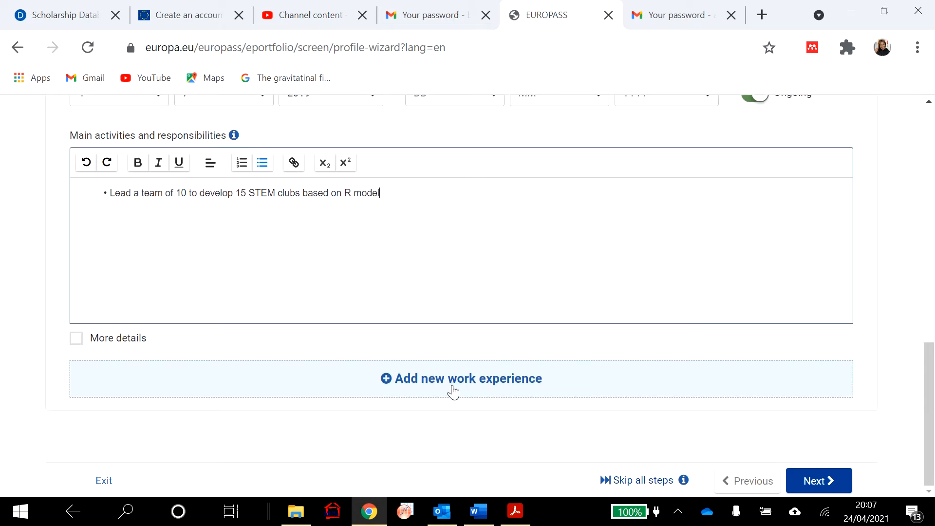
{"action": "scroll", "coordinate": [499, 335], "scroll_direction": "up", "scroll_amount": 5}
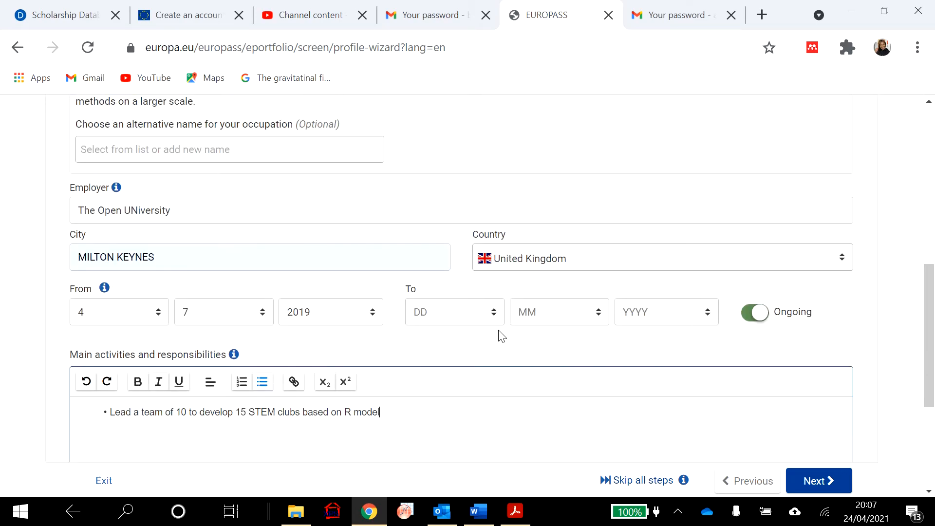
{"action": "scroll", "coordinate": [502, 336], "scroll_direction": "down", "scroll_amount": 5}
{"action": "left_click", "coordinate": [826, 481]}
{"action": "scroll", "coordinate": [687, 392], "scroll_direction": "down", "scroll_amount": 2}
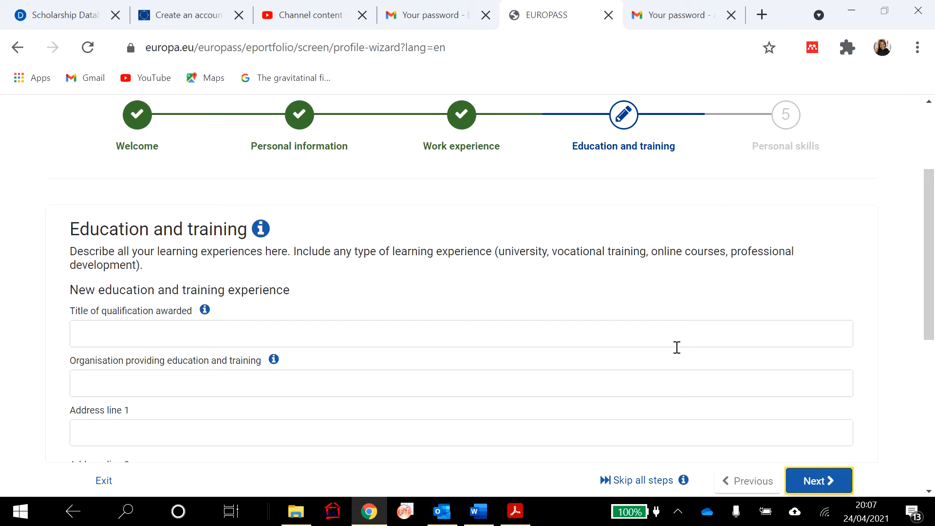
{"action": "scroll", "coordinate": [678, 346], "scroll_direction": "down", "scroll_amount": 1}
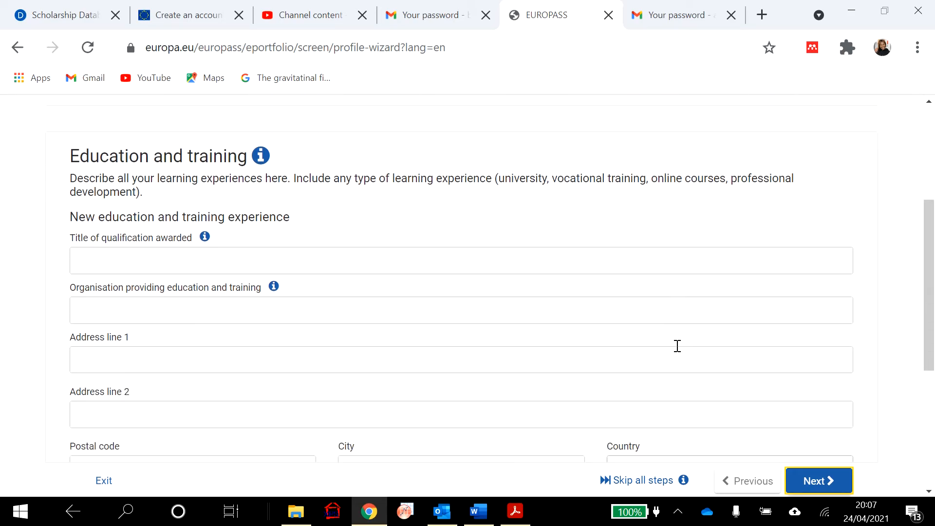
{"action": "left_click", "coordinate": [337, 255]}
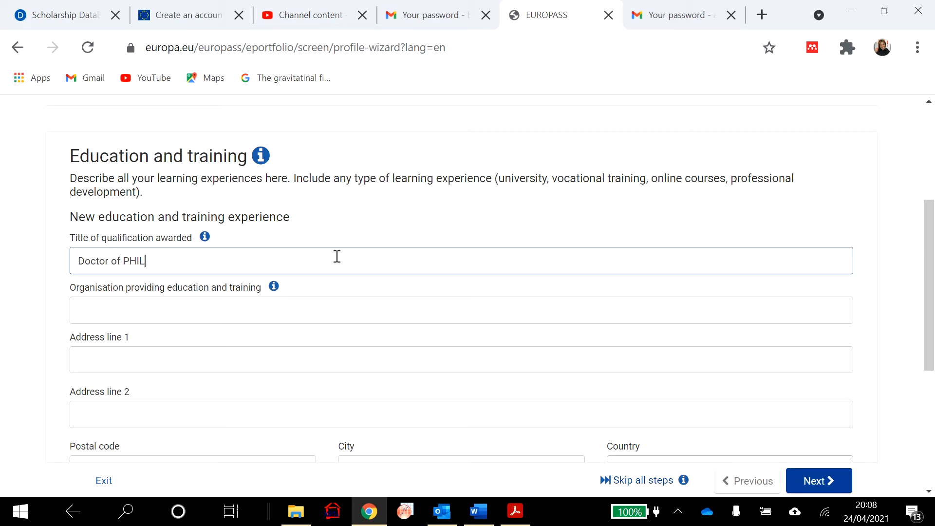
{"action": "type", "text": "hilosophy"}
{"action": "scroll", "coordinate": [337, 255], "scroll_direction": "down", "scroll_amount": 3}
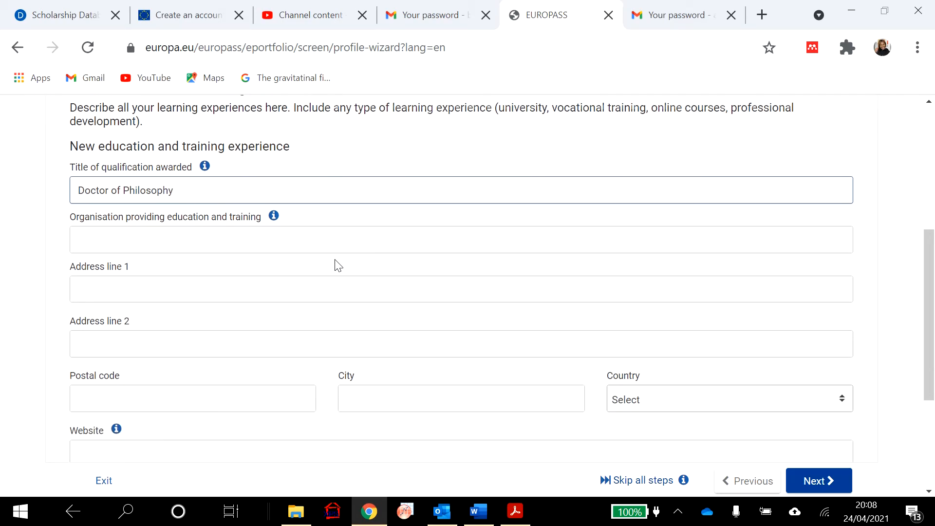
{"action": "left_click", "coordinate": [273, 283]}
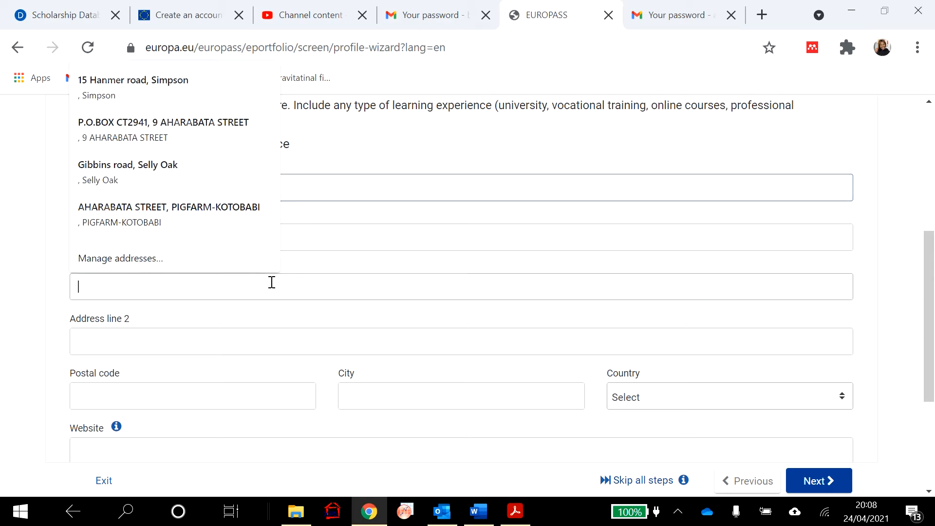
{"action": "left_click", "coordinate": [229, 163]}
{"action": "scroll", "coordinate": [460, 319], "scroll_direction": "down", "scroll_amount": 2}
{"action": "scroll", "coordinate": [460, 319], "scroll_direction": "down", "scroll_amount": 2}
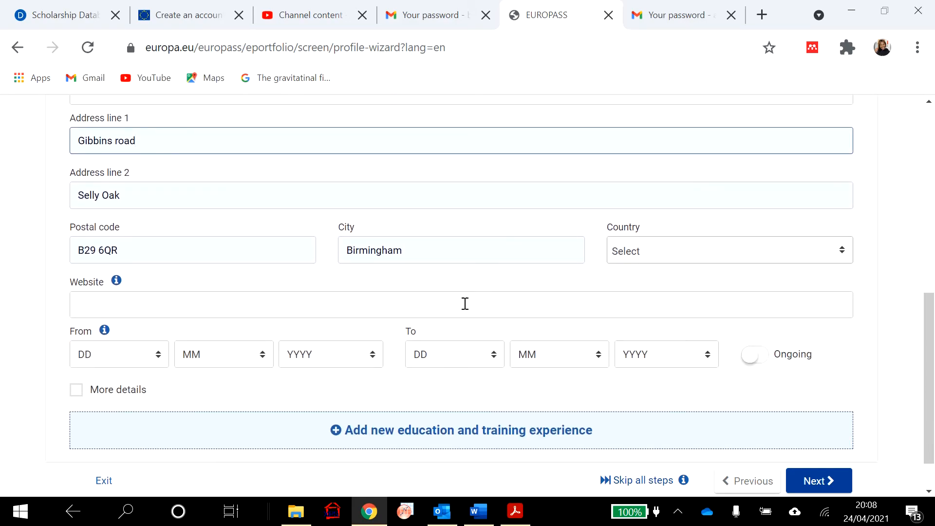
- Search the institution's country field, replacing Ghana with United Kingdom
{"action": "left_click", "coordinate": [842, 251]}
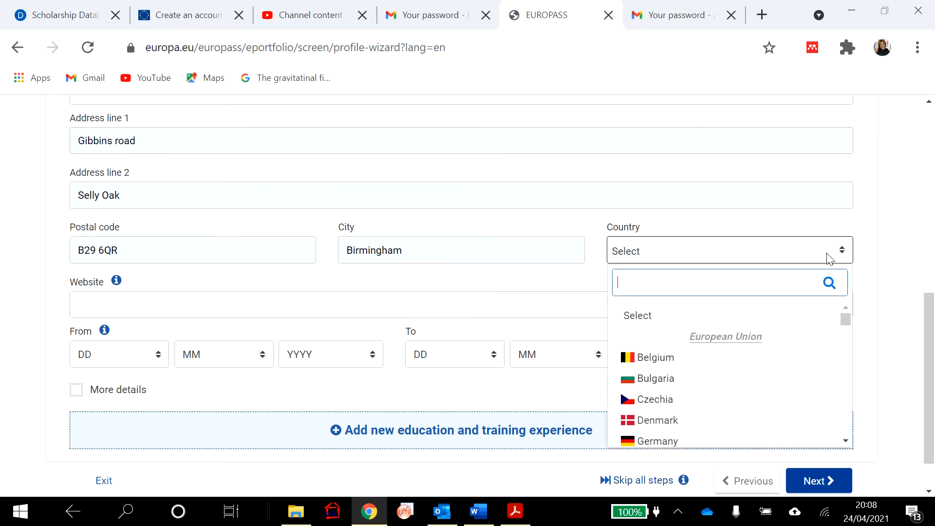
{"action": "type", "text": "gh"}
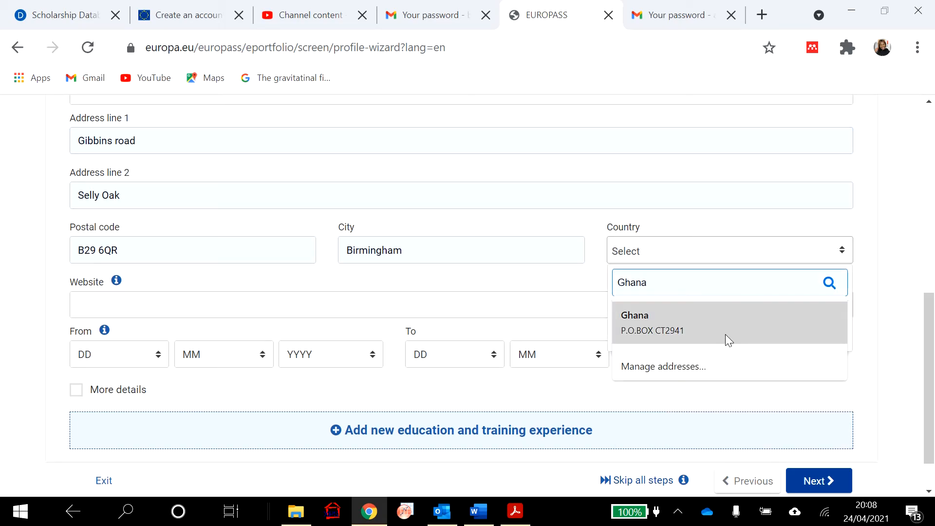
{"action": "left_click", "coordinate": [726, 334]}
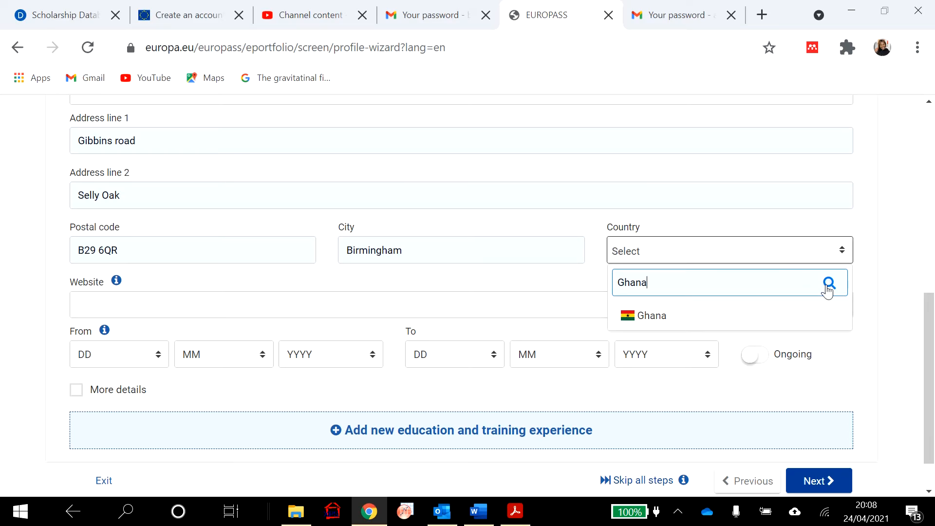
{"action": "double_click", "coordinate": [652, 277]}
{"action": "left_click", "coordinate": [540, 292]}
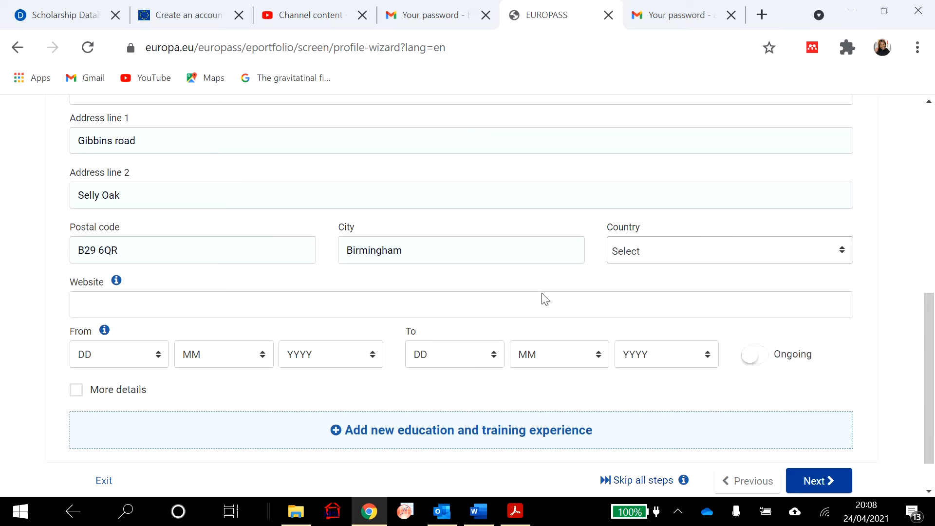
{"action": "left_click", "coordinate": [675, 252]}
{"action": "left_click", "coordinate": [661, 256]}
{"action": "left_click", "coordinate": [671, 261]}
{"action": "double_click", "coordinate": [656, 281]}
{"action": "left_click", "coordinate": [599, 291]}
{"action": "left_click", "coordinate": [662, 258]}
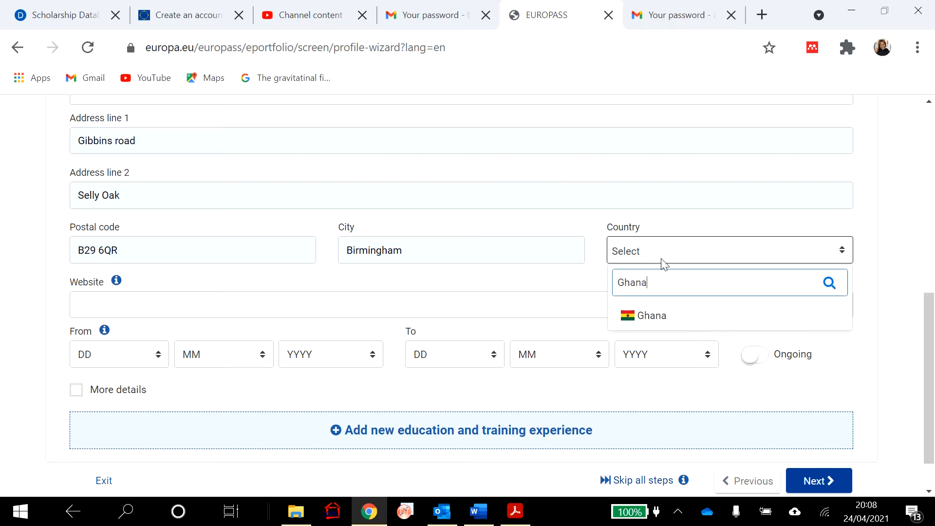
{"action": "key", "text": "BackSpace"}
{"action": "key", "text": "BackSpace"}
{"action": "key", "text": "BackSpace"}
{"action": "key", "text": "BackSpace"}
{"action": "key", "text": "BackSpace"}
{"action": "type", "text": "un"}
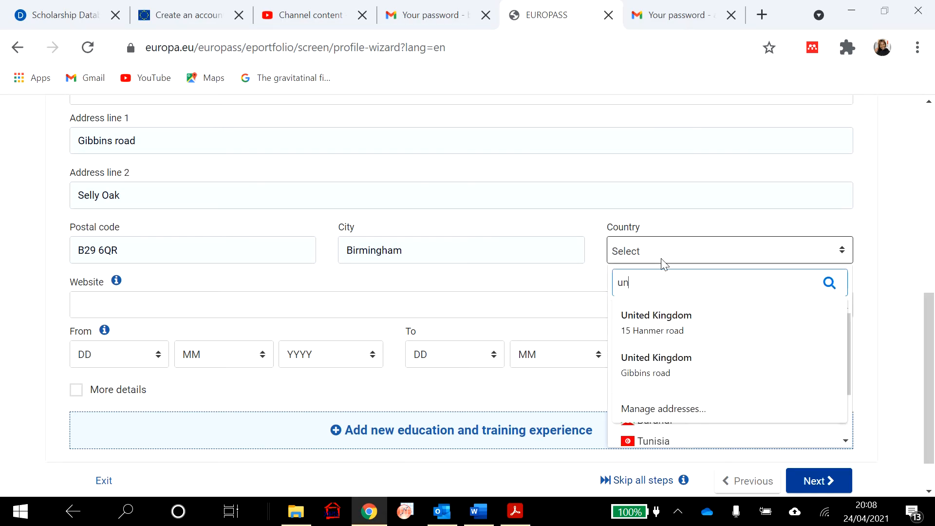
{"action": "left_click", "coordinate": [654, 340]}
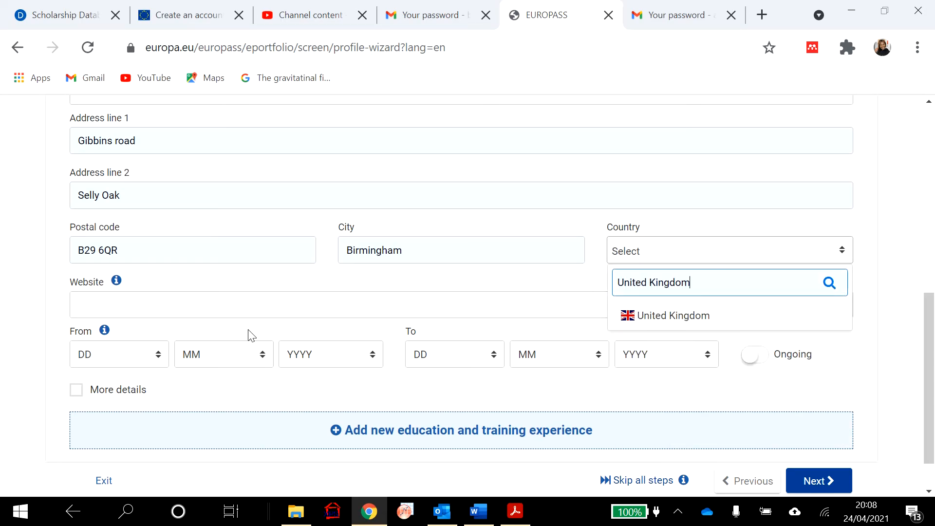
- Set the PhD start date to 11/9/2019 and mark it as ongoing
{"action": "left_click", "coordinate": [159, 354]}
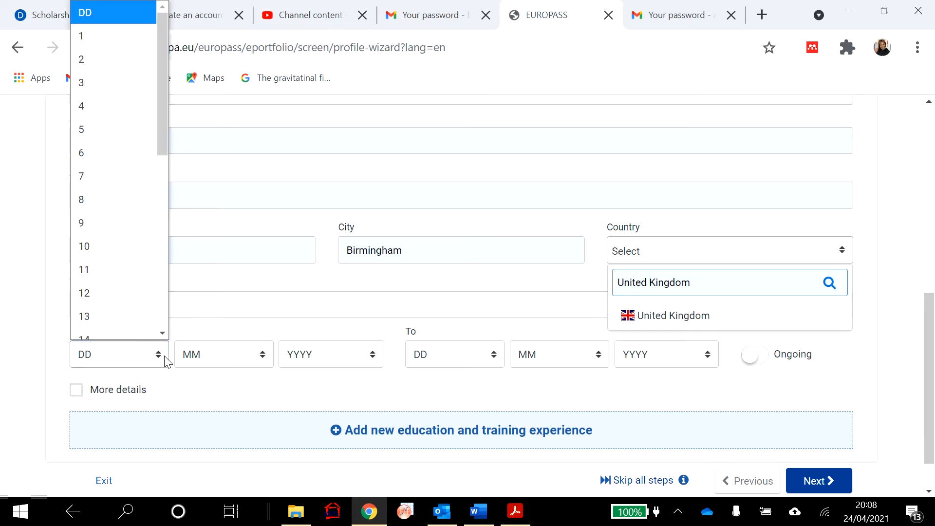
{"action": "left_click", "coordinate": [136, 263]}
{"action": "left_click", "coordinate": [241, 360]}
{"action": "left_click", "coordinate": [240, 263]}
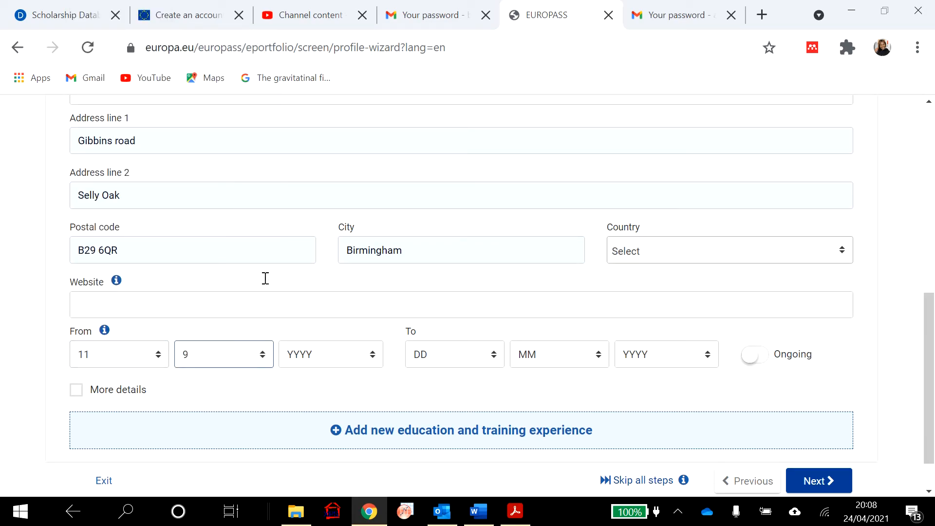
{"action": "left_click", "coordinate": [367, 361]}
{"action": "left_click", "coordinate": [349, 140]}
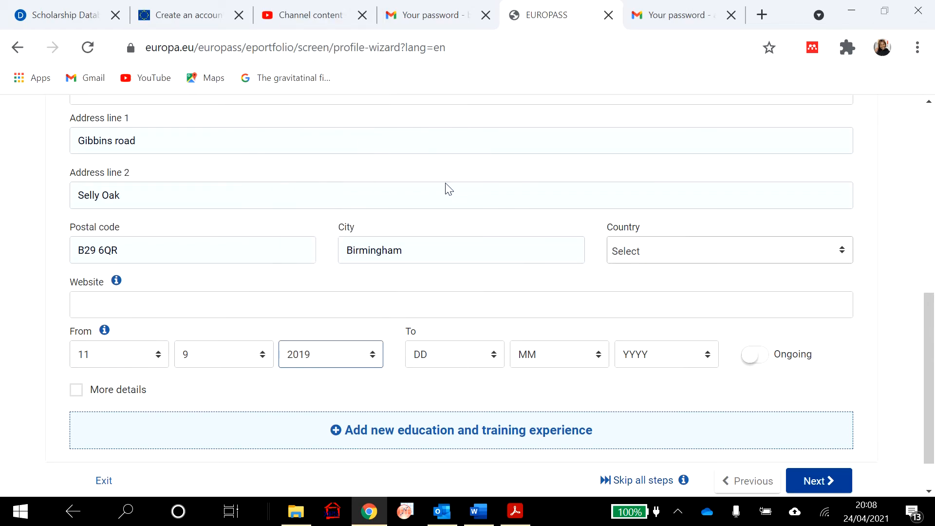
{"action": "left_click", "coordinate": [763, 356]}
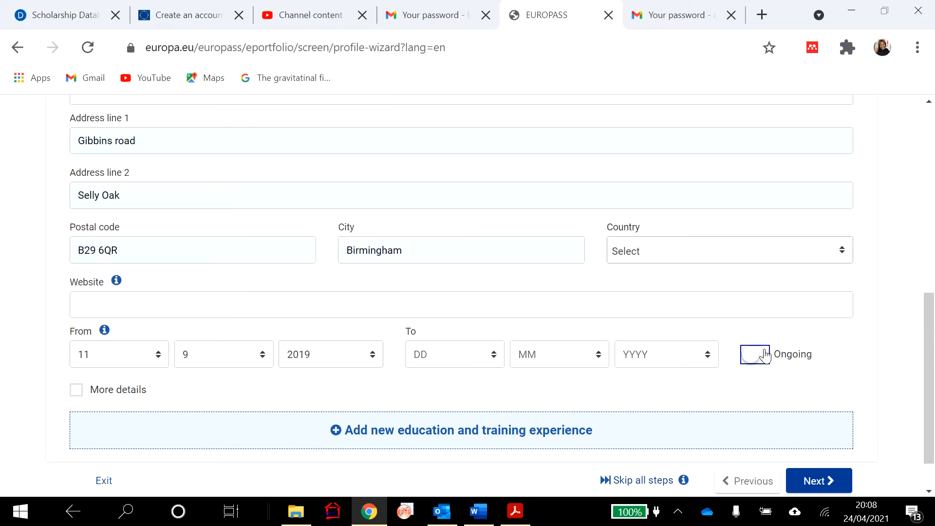
{"action": "scroll", "coordinate": [536, 378], "scroll_direction": "down", "scroll_amount": 1}
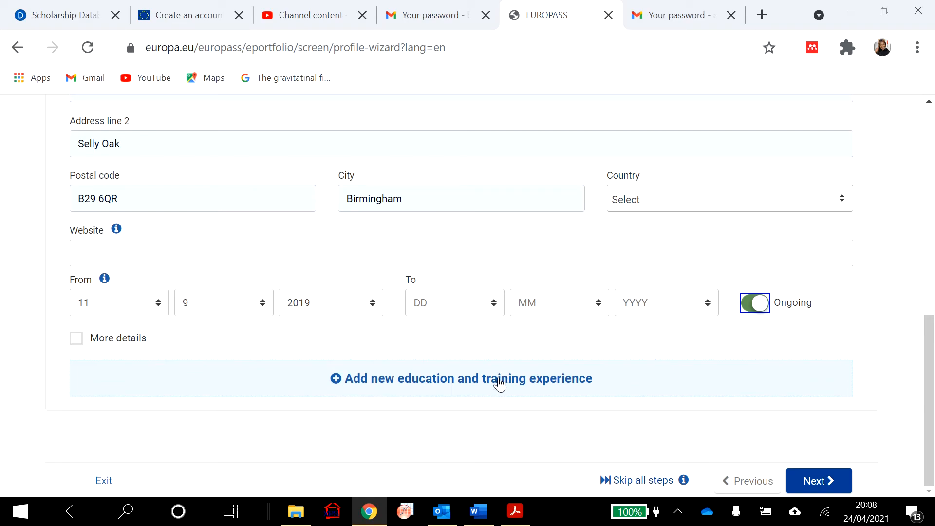
- Advance to Personal skills and scroll through the Language and Digital skills sections
{"action": "left_click", "coordinate": [819, 481]}
{"action": "scroll", "coordinate": [817, 315], "scroll_direction": "down", "scroll_amount": 3}
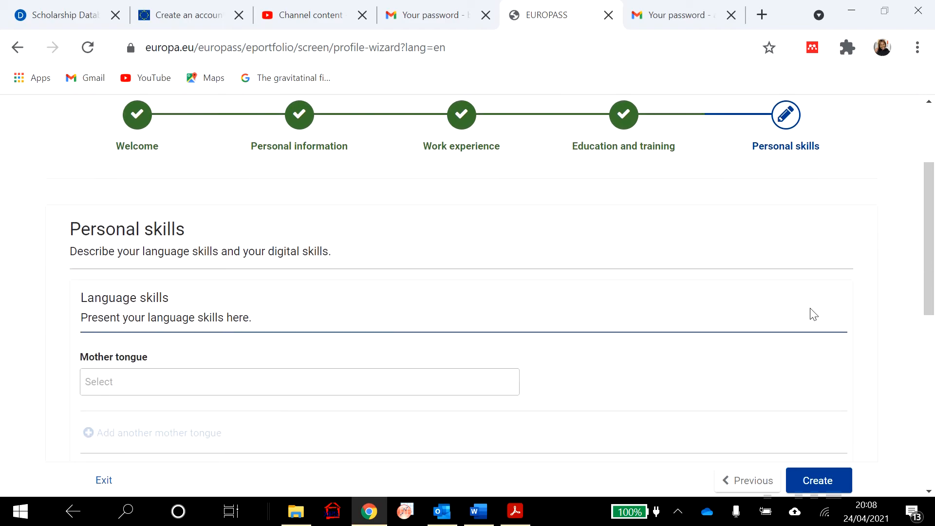
{"action": "scroll", "coordinate": [814, 314], "scroll_direction": "down", "scroll_amount": 4}
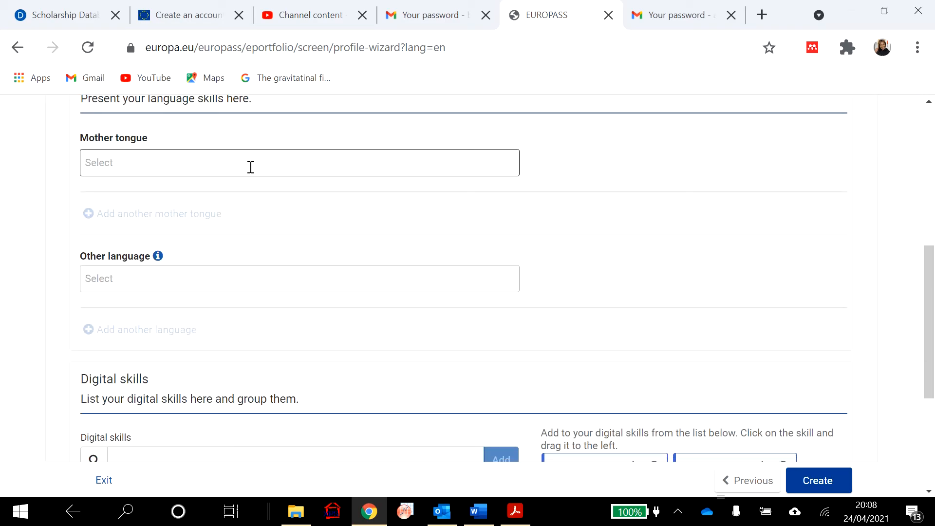
{"action": "scroll", "coordinate": [238, 253], "scroll_direction": "down", "scroll_amount": 3}
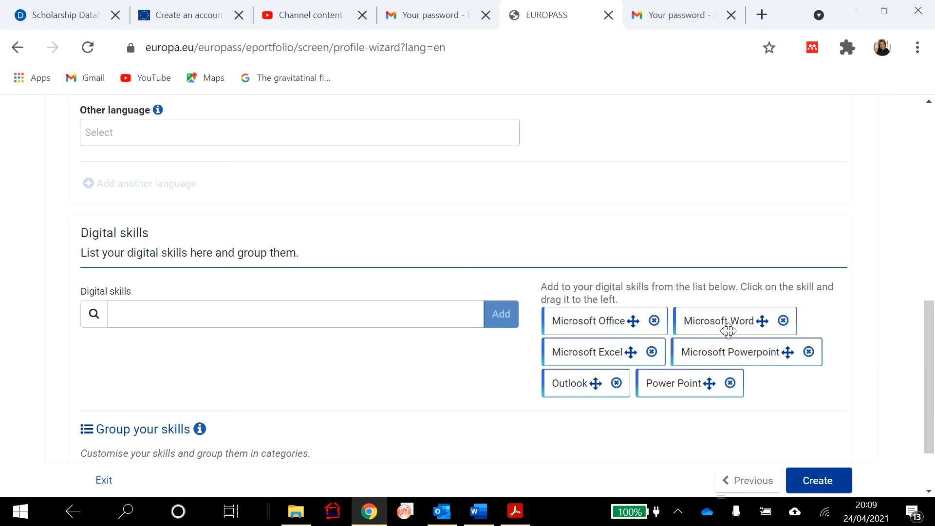
{"action": "scroll", "coordinate": [578, 365], "scroll_direction": "down", "scroll_amount": 1}
{"action": "scroll", "coordinate": [578, 366], "scroll_direction": "down", "scroll_amount": 1}
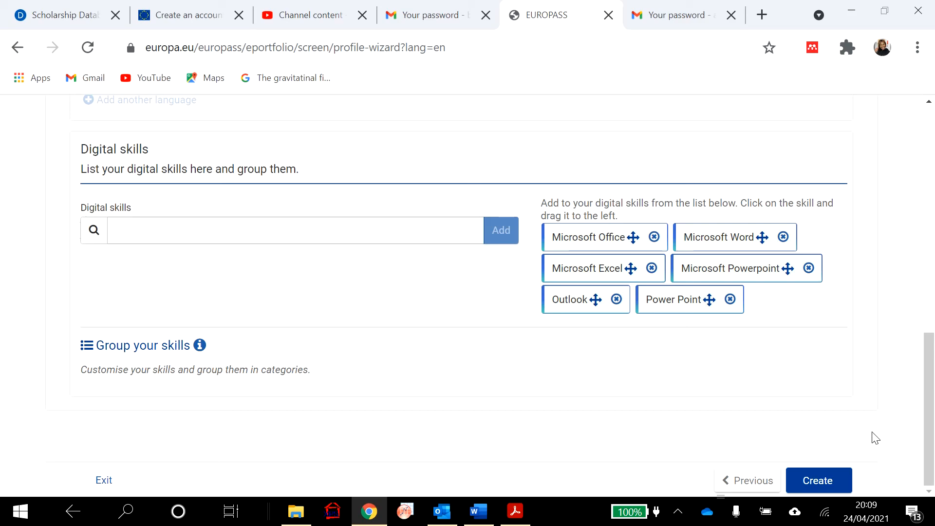
- Create the profile and scroll through the generated Profile page
{"action": "left_click", "coordinate": [828, 483]}
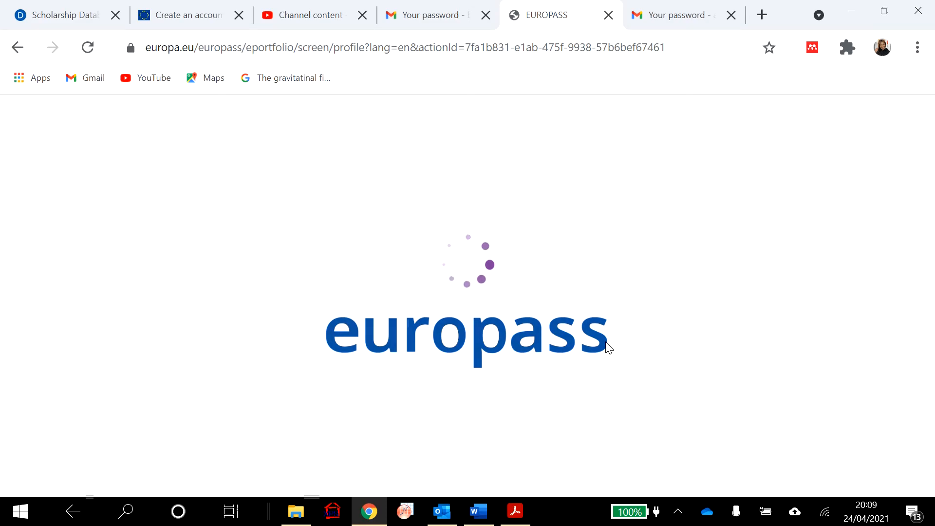
{"action": "scroll", "coordinate": [609, 349], "scroll_direction": "down", "scroll_amount": 3}
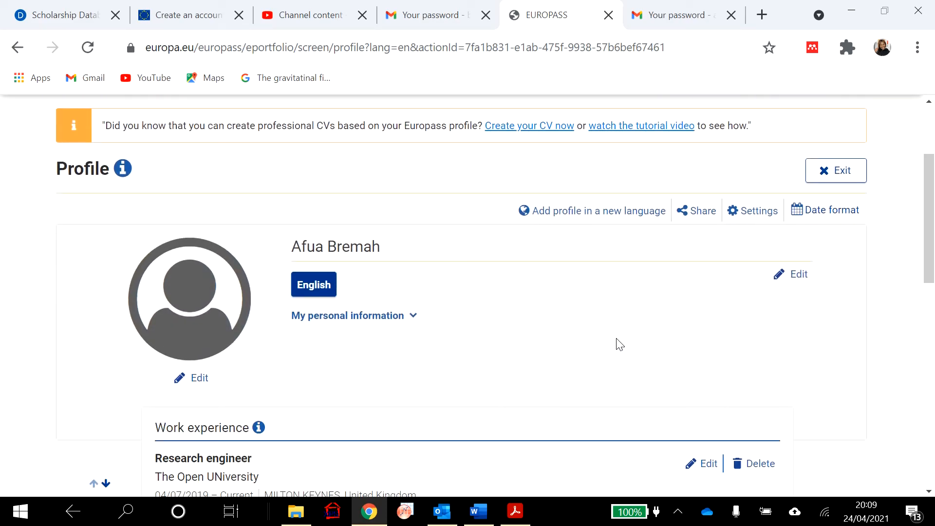
{"action": "scroll", "coordinate": [617, 342], "scroll_direction": "down", "scroll_amount": 6}
{"action": "scroll", "coordinate": [619, 344], "scroll_direction": "down", "scroll_amount": 7}
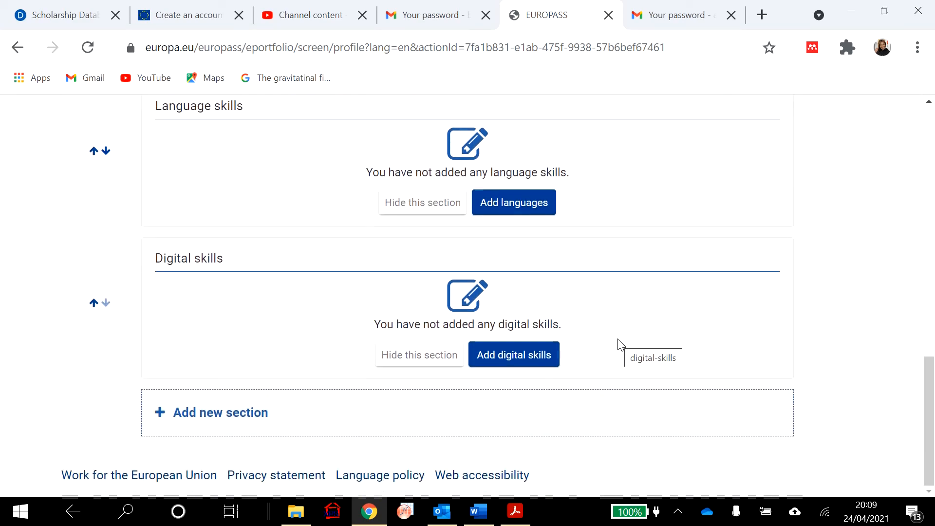
{"action": "scroll", "coordinate": [620, 344], "scroll_direction": "up", "scroll_amount": 9}
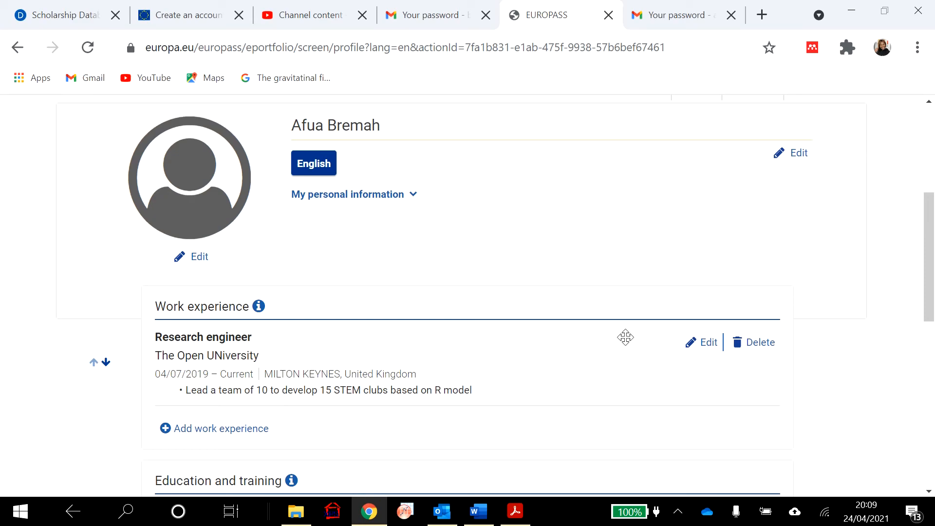
{"action": "scroll", "coordinate": [635, 345], "scroll_direction": "up", "scroll_amount": 5}
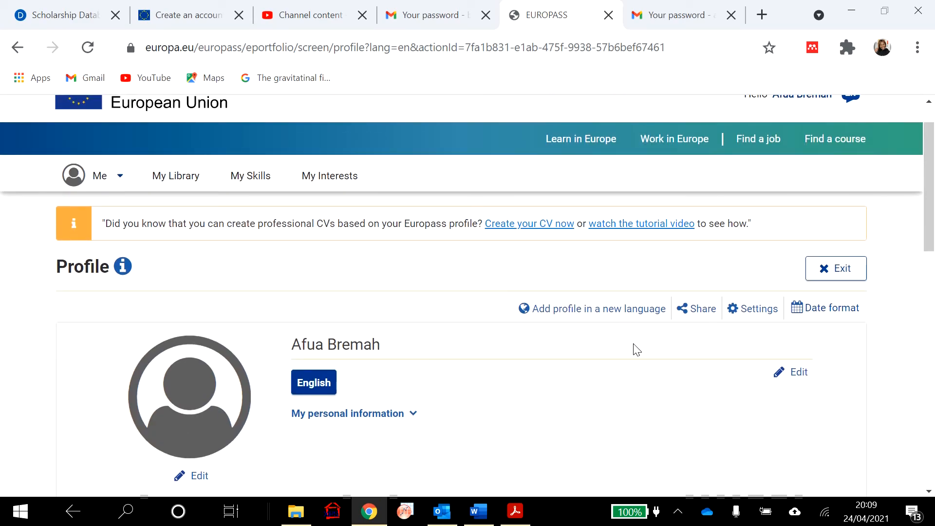